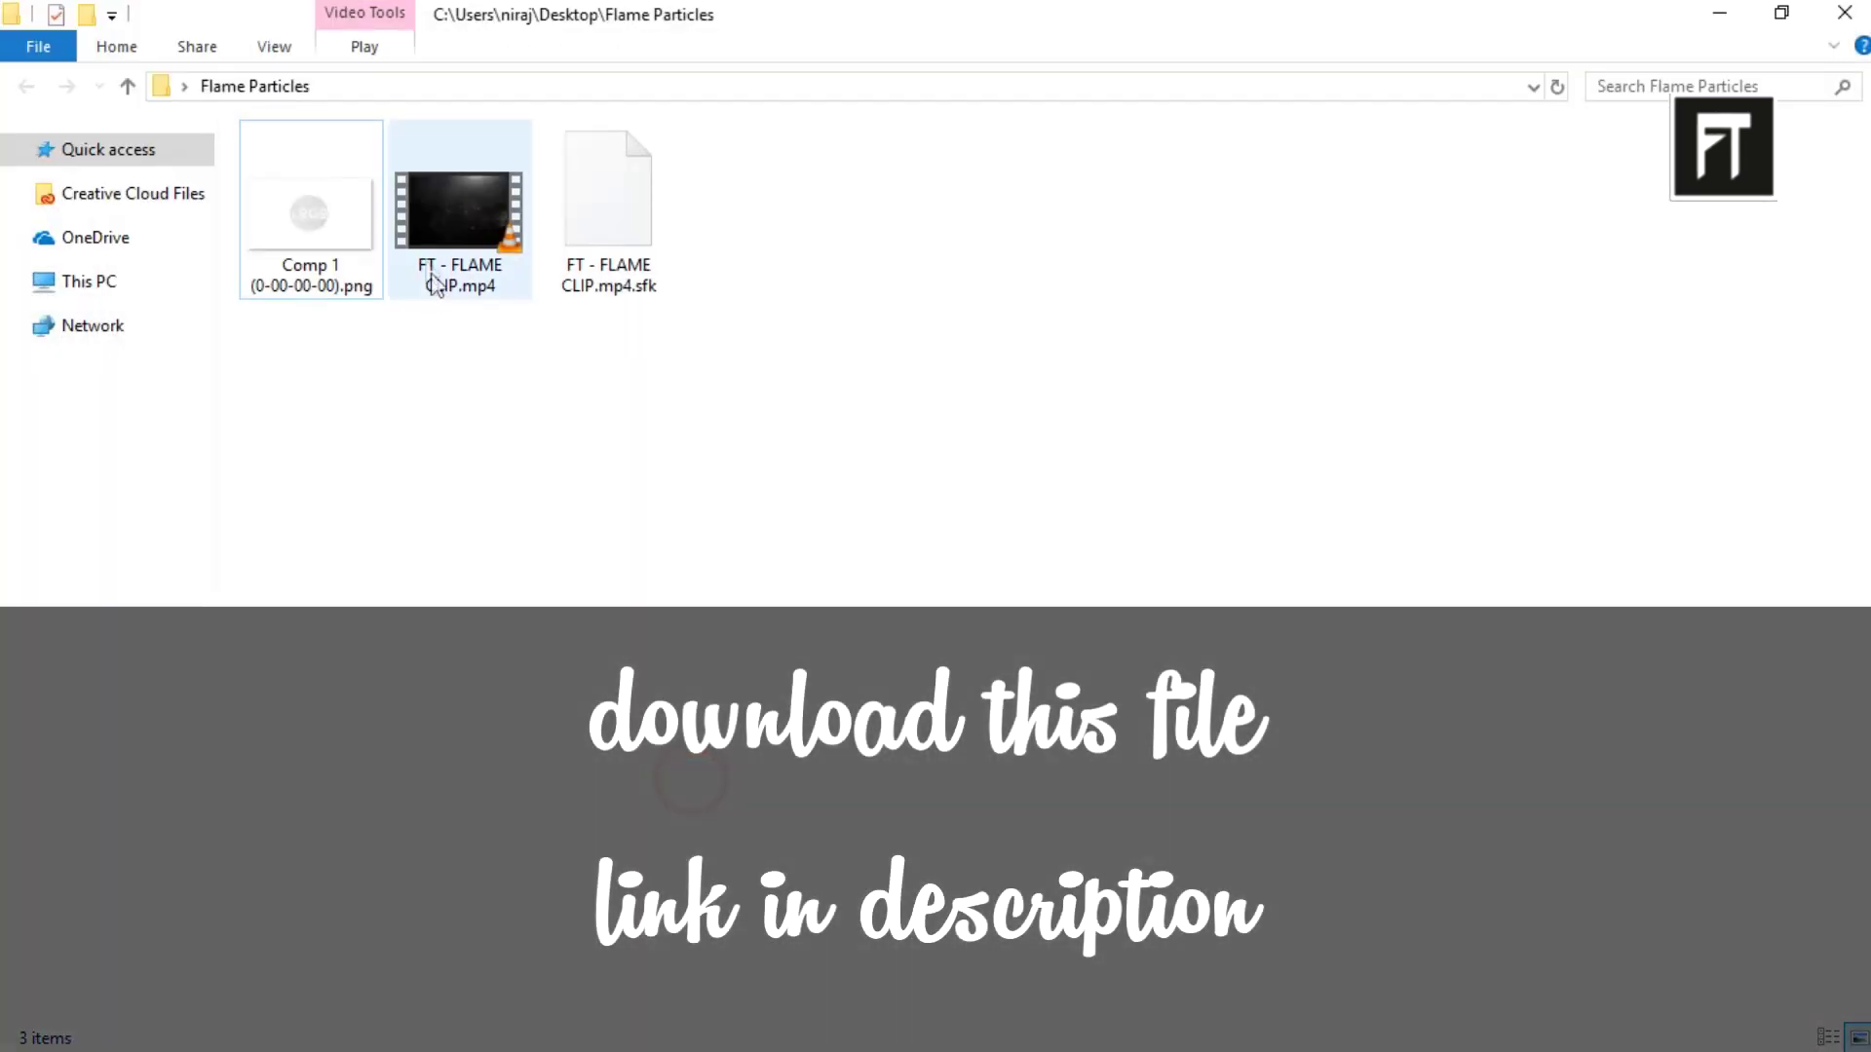
Add the flame clip and Comp 1 png to the timeline, matching project settings to the flame clip.
click(434, 239)
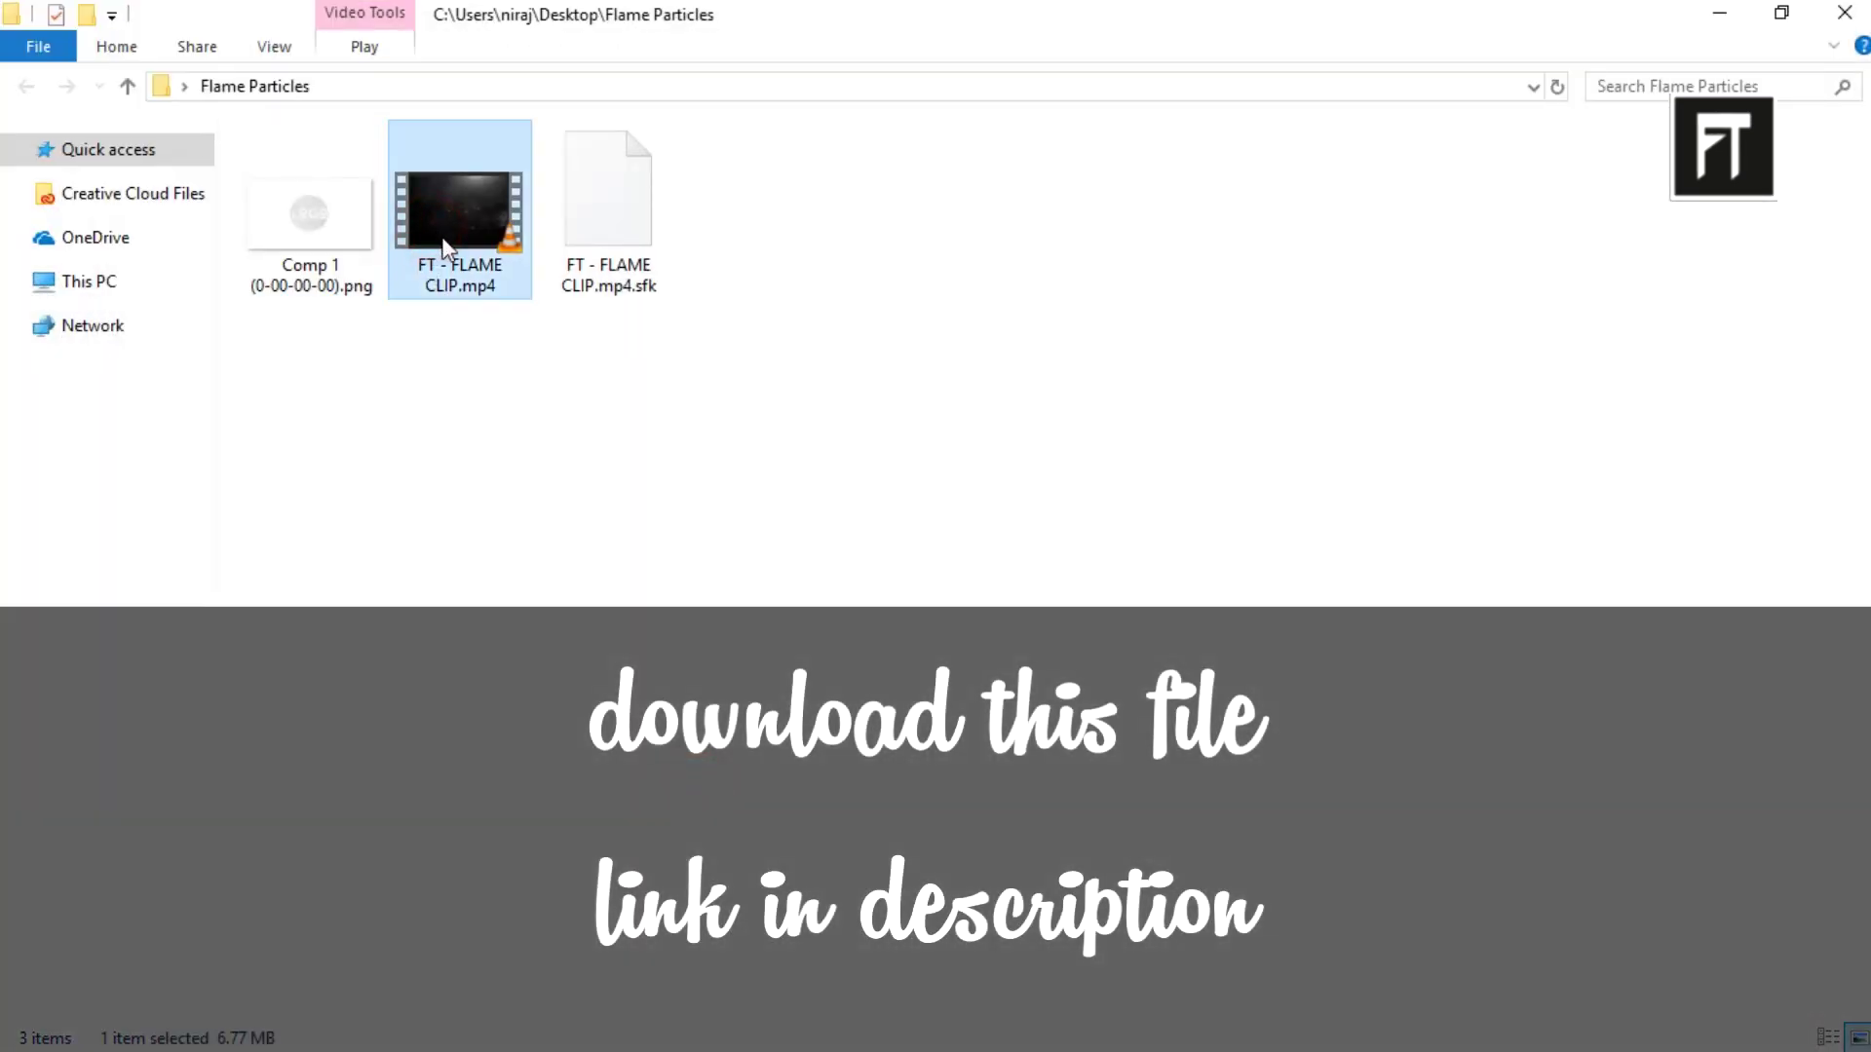
drag(443, 250, 1109, 1036)
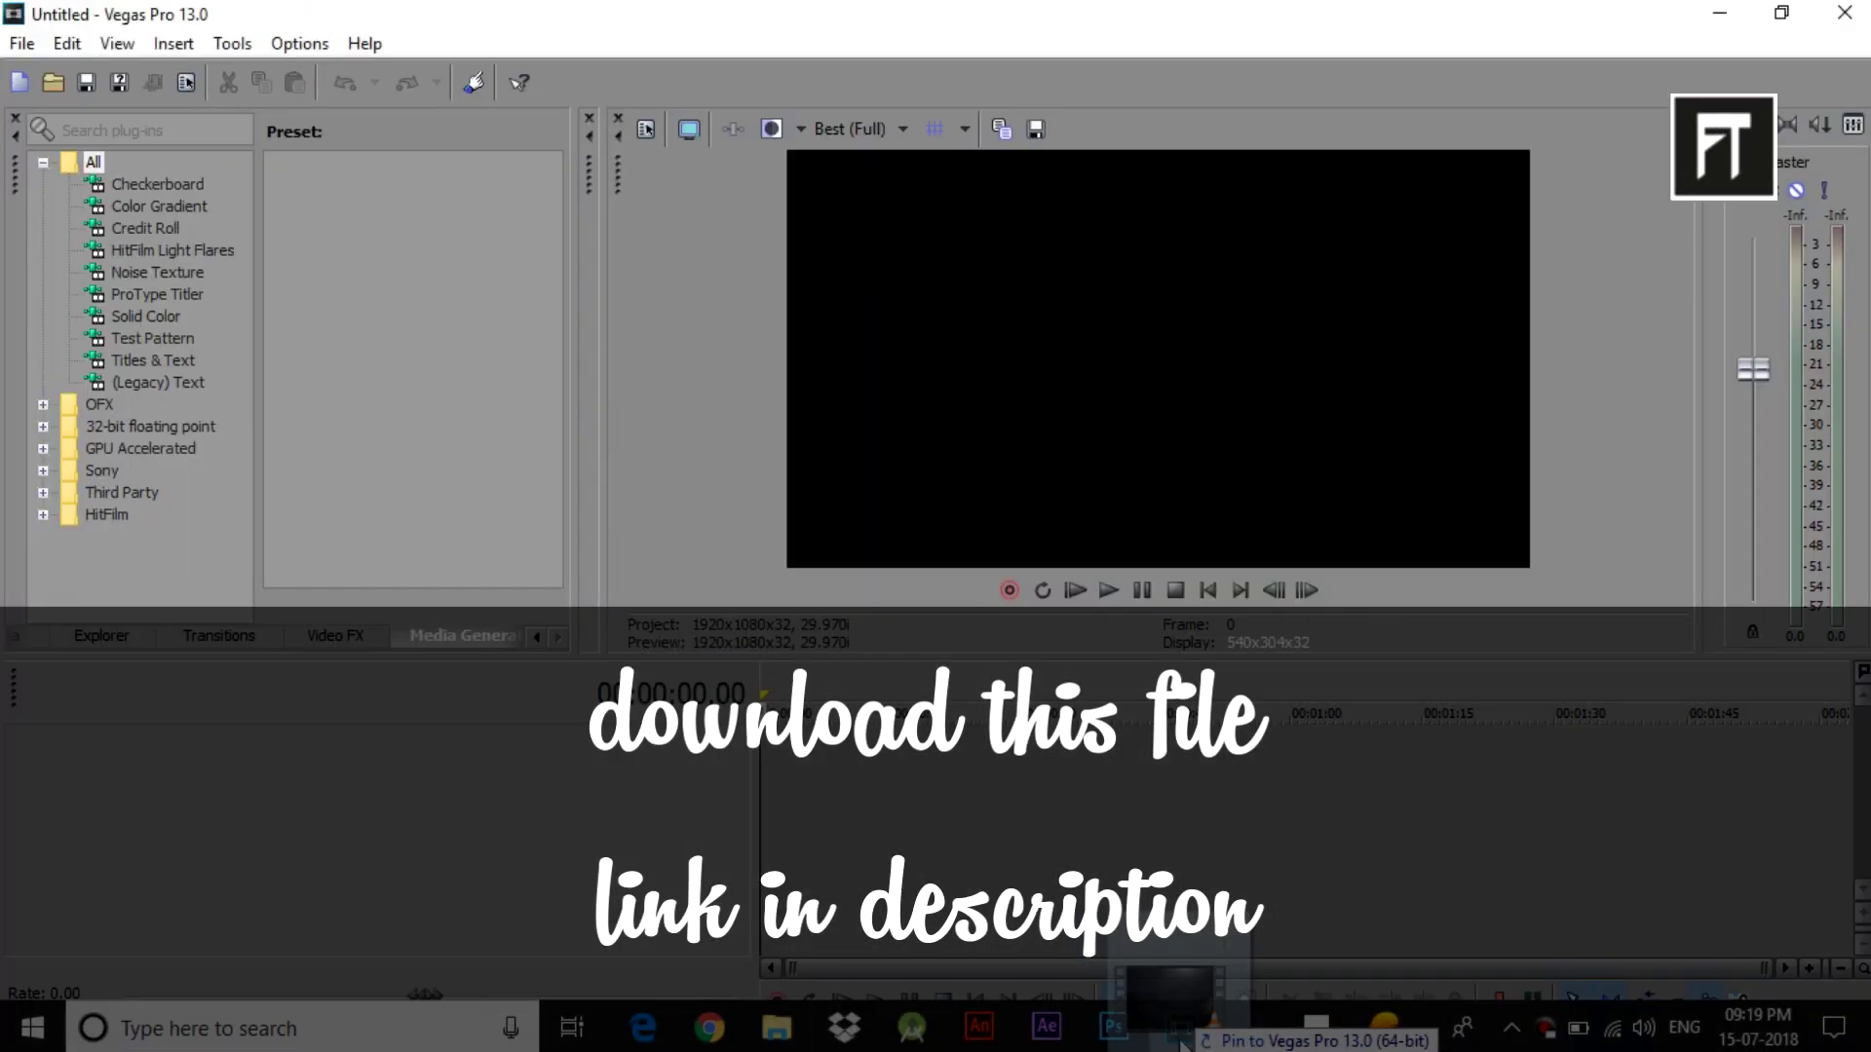
mouse_move(1109, 1036)
mouse_down()
mouse_move(1040, 848)
mouse_move(918, 792)
mouse_up()
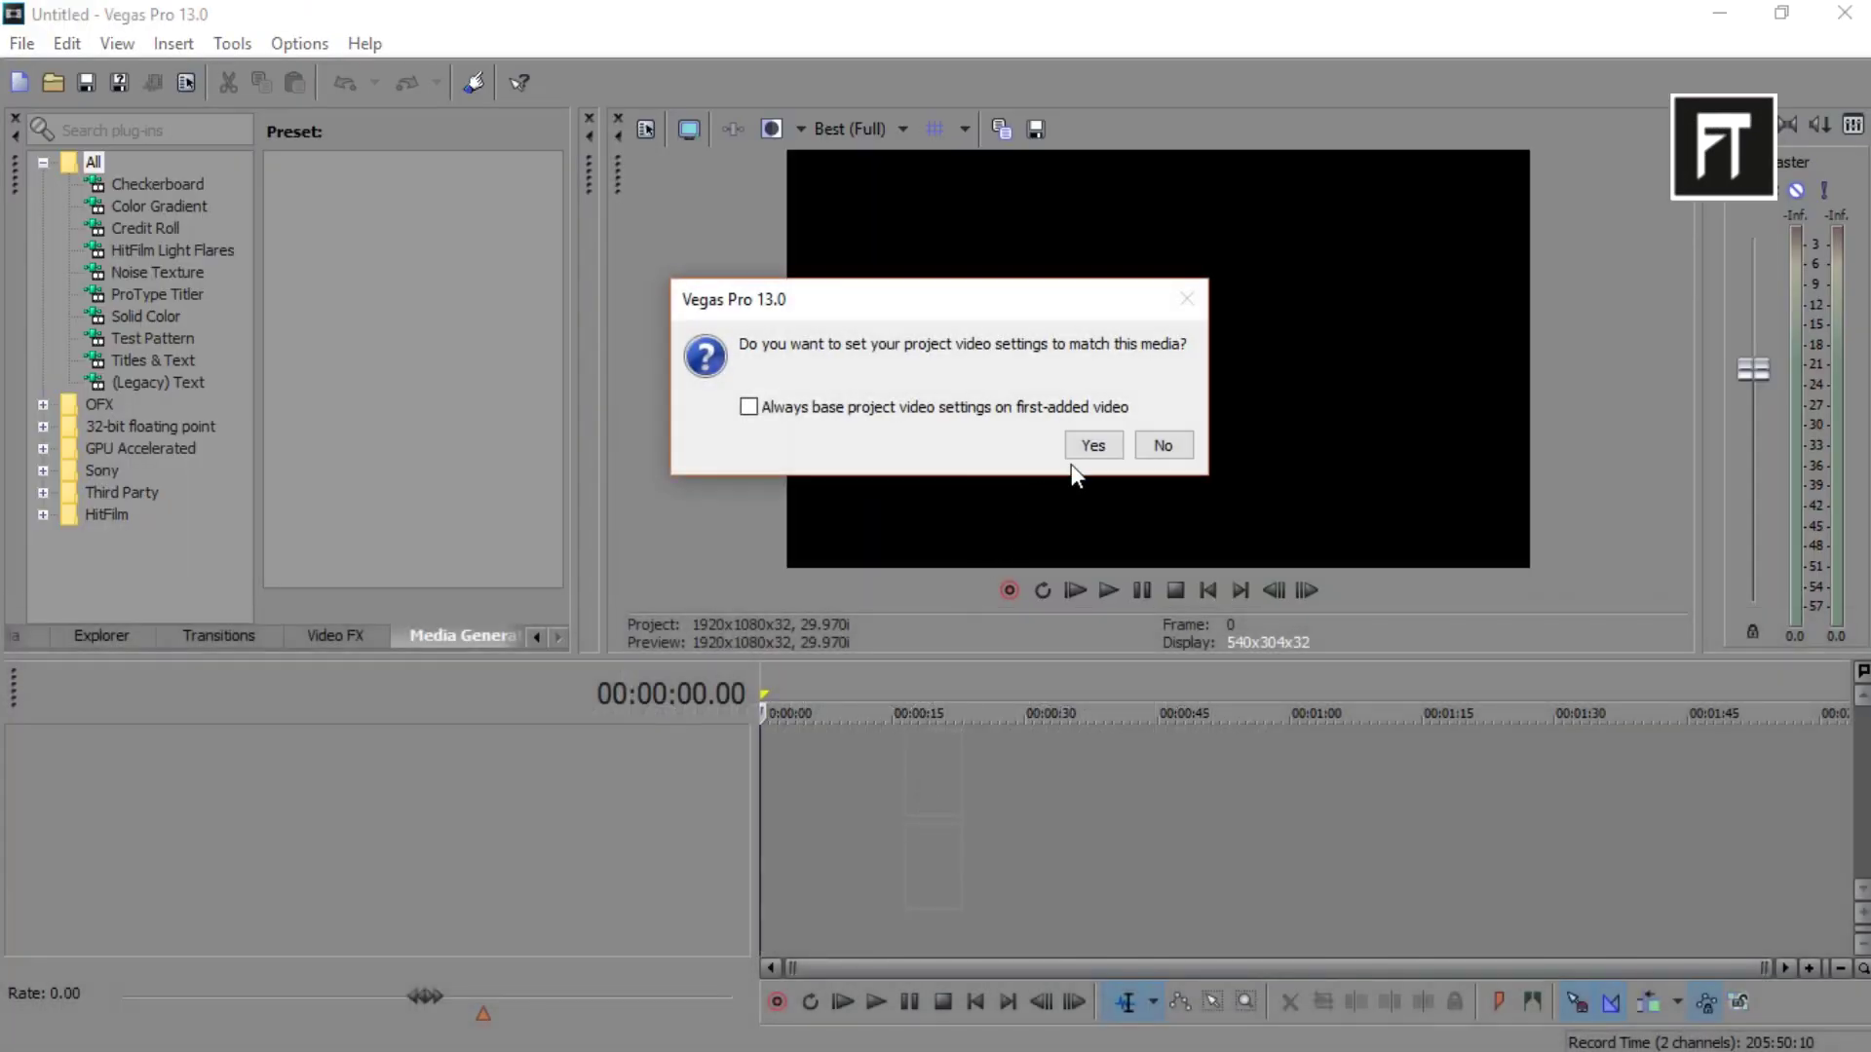
click(1090, 447)
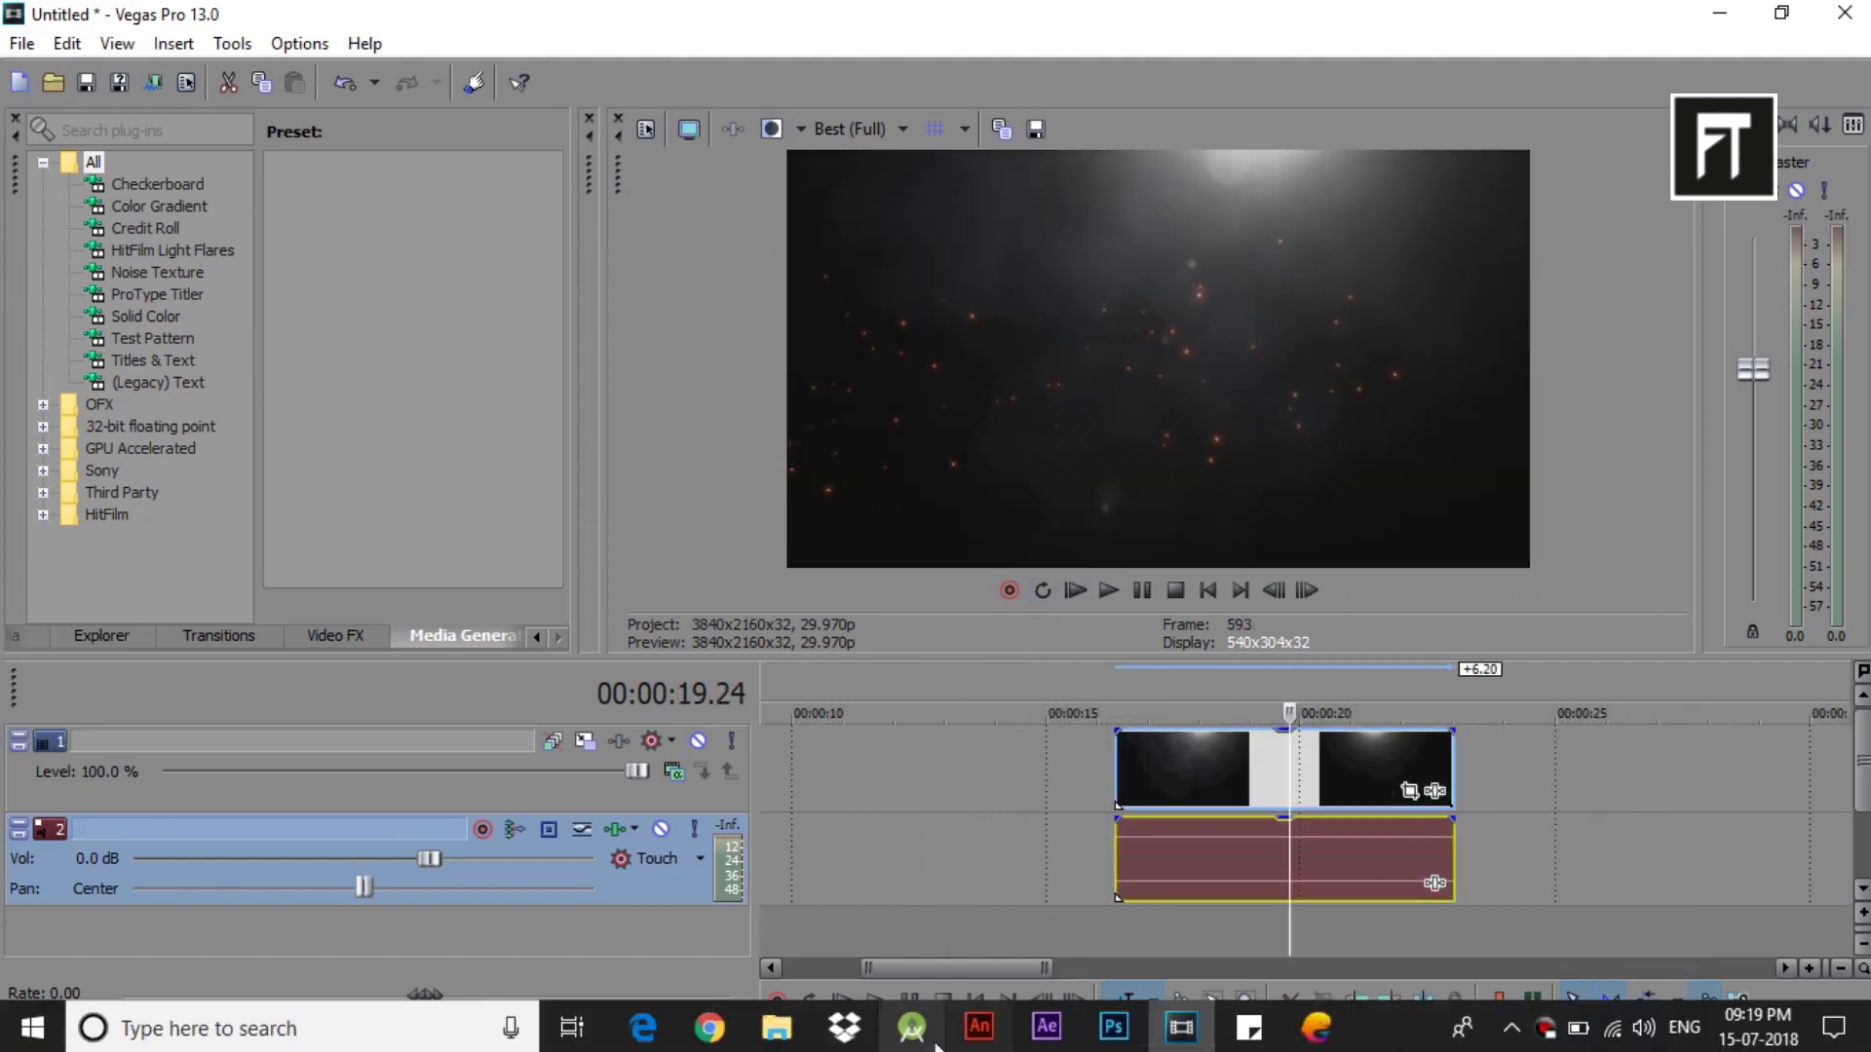
click(776, 1028)
drag(310, 212, 1185, 1042)
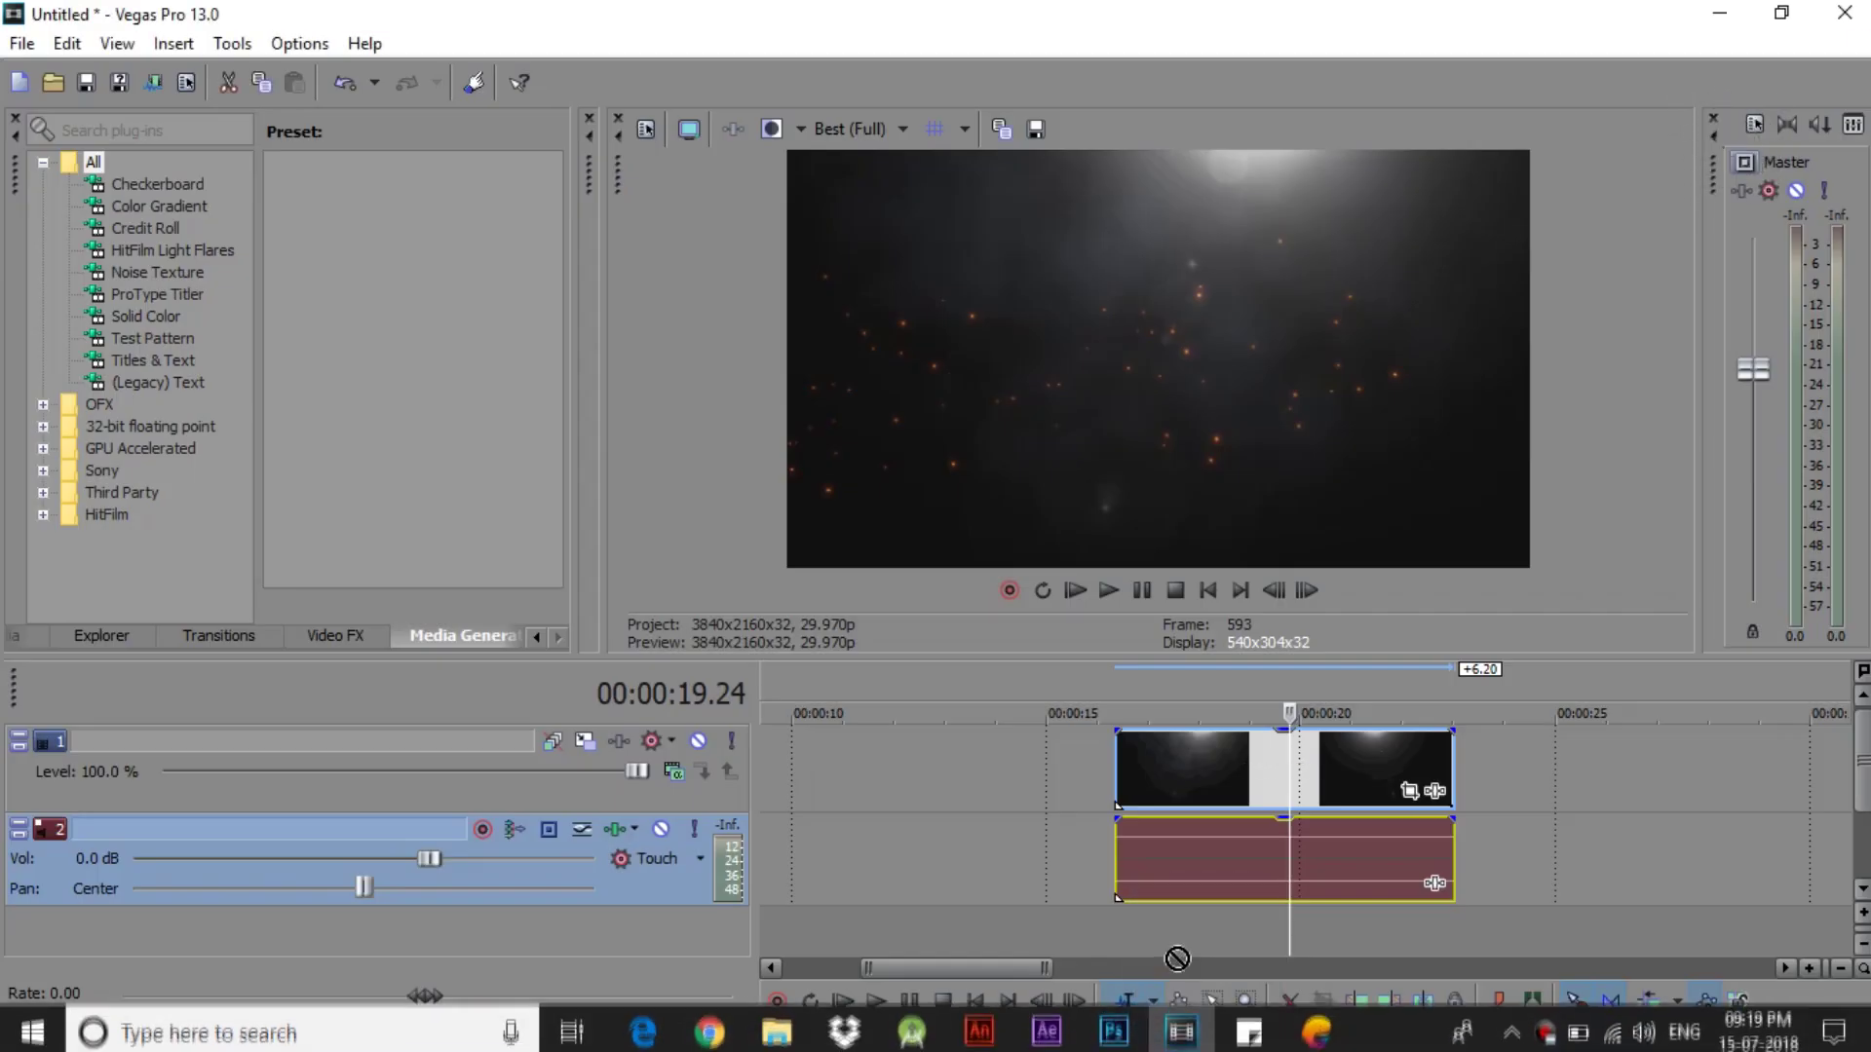
mouse_move(1185, 1041)
mouse_down()
mouse_move(1180, 940)
mouse_move(1134, 929)
mouse_up()
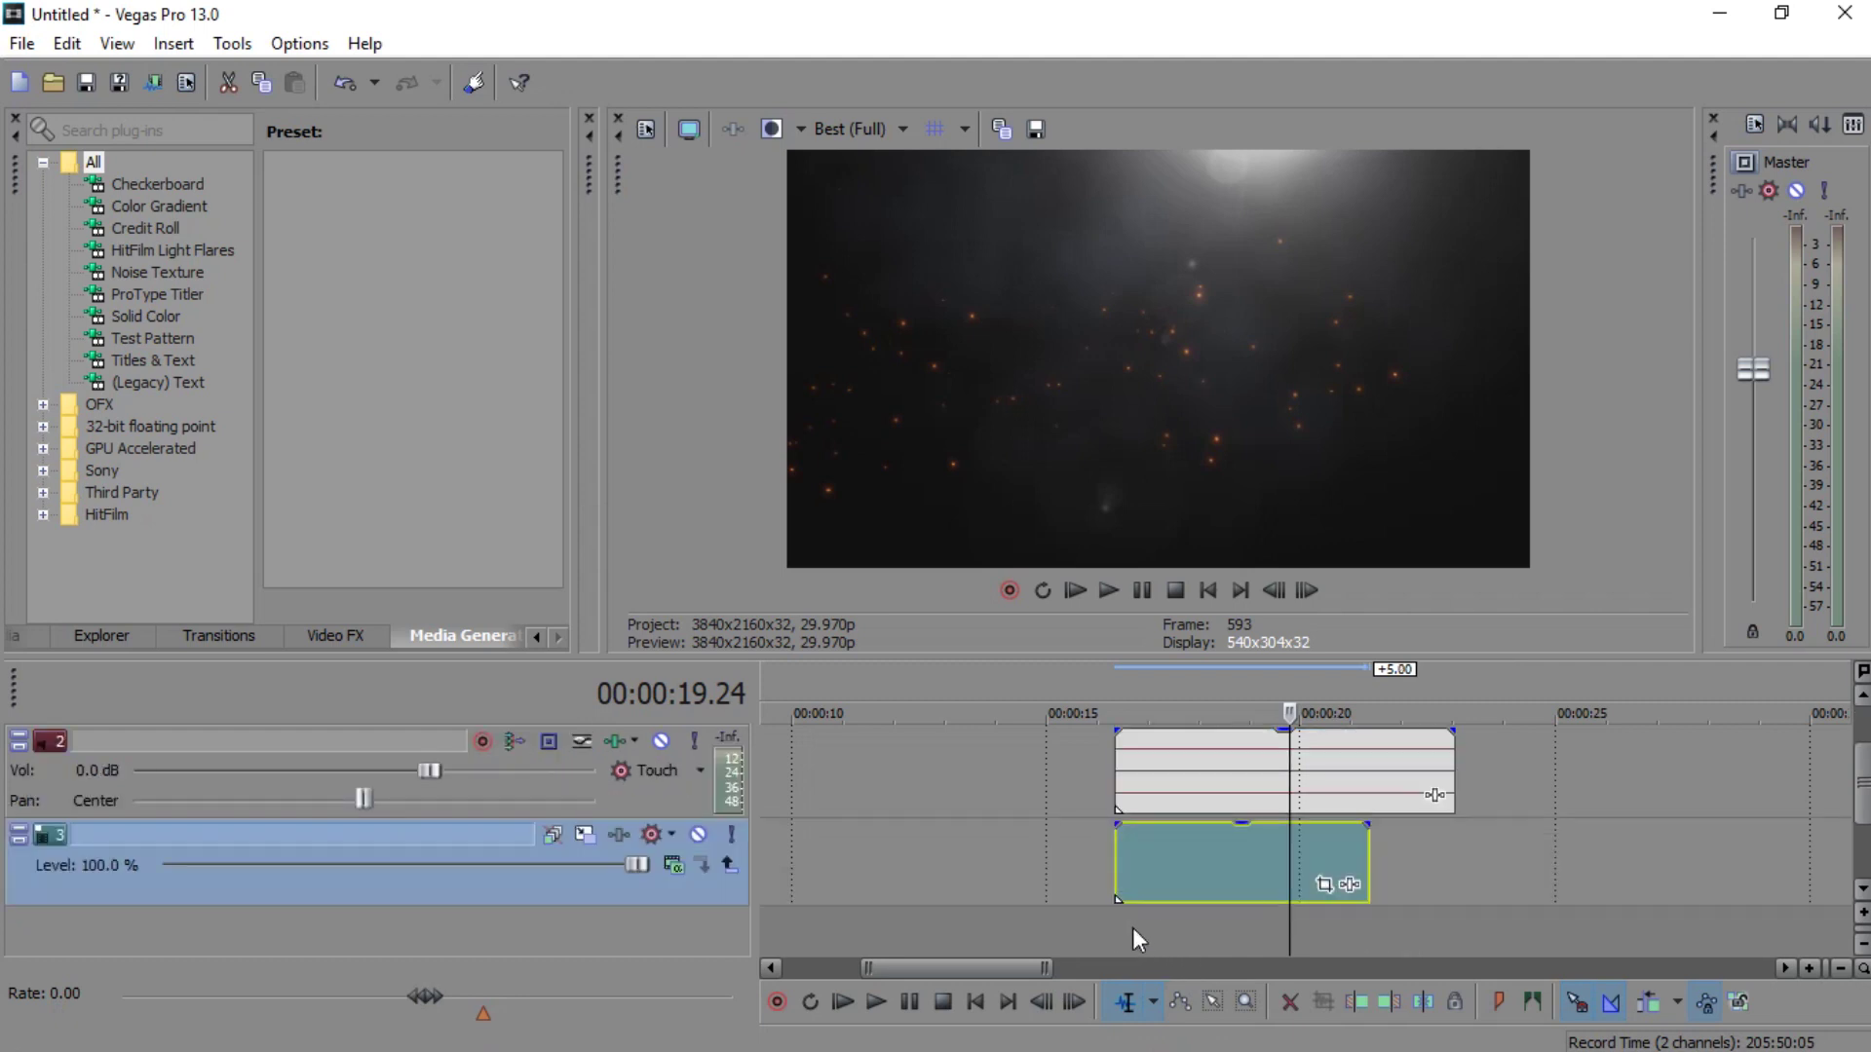
Delete the audio track and move the flame clip onto a new top track.
right_click(687, 801)
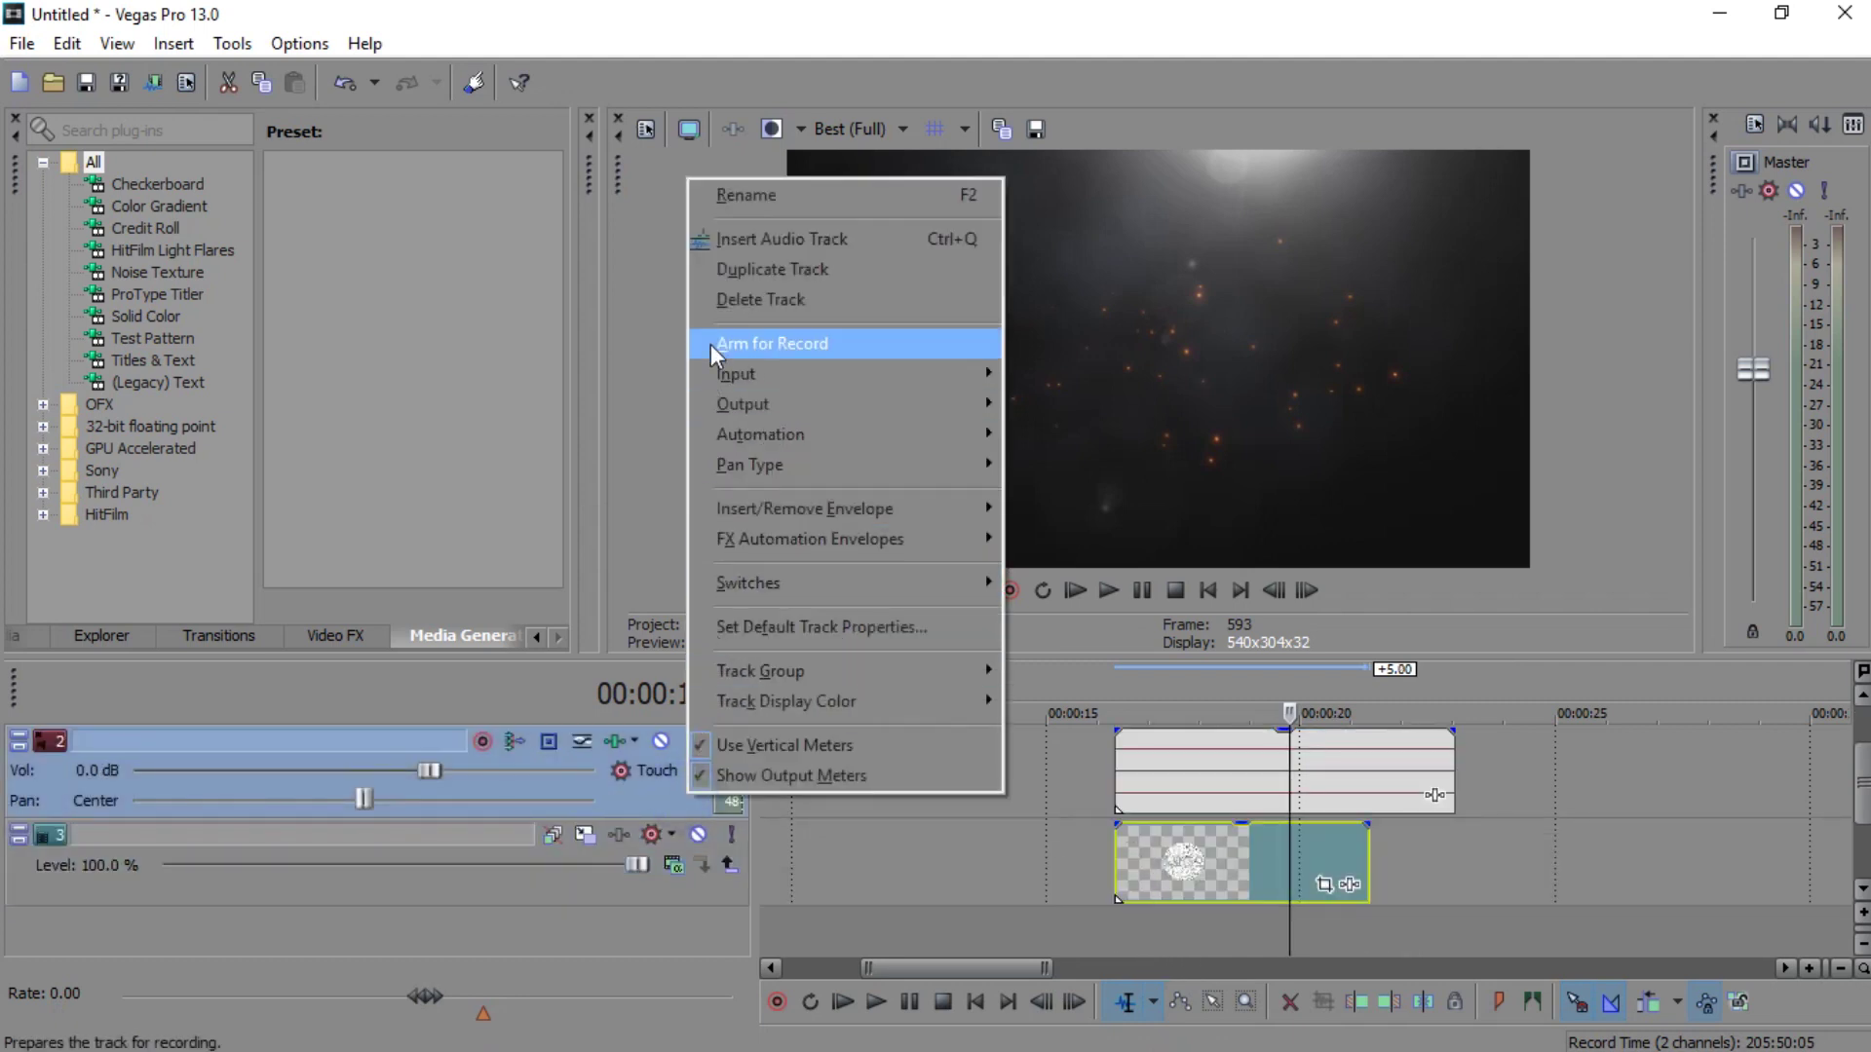
click(727, 303)
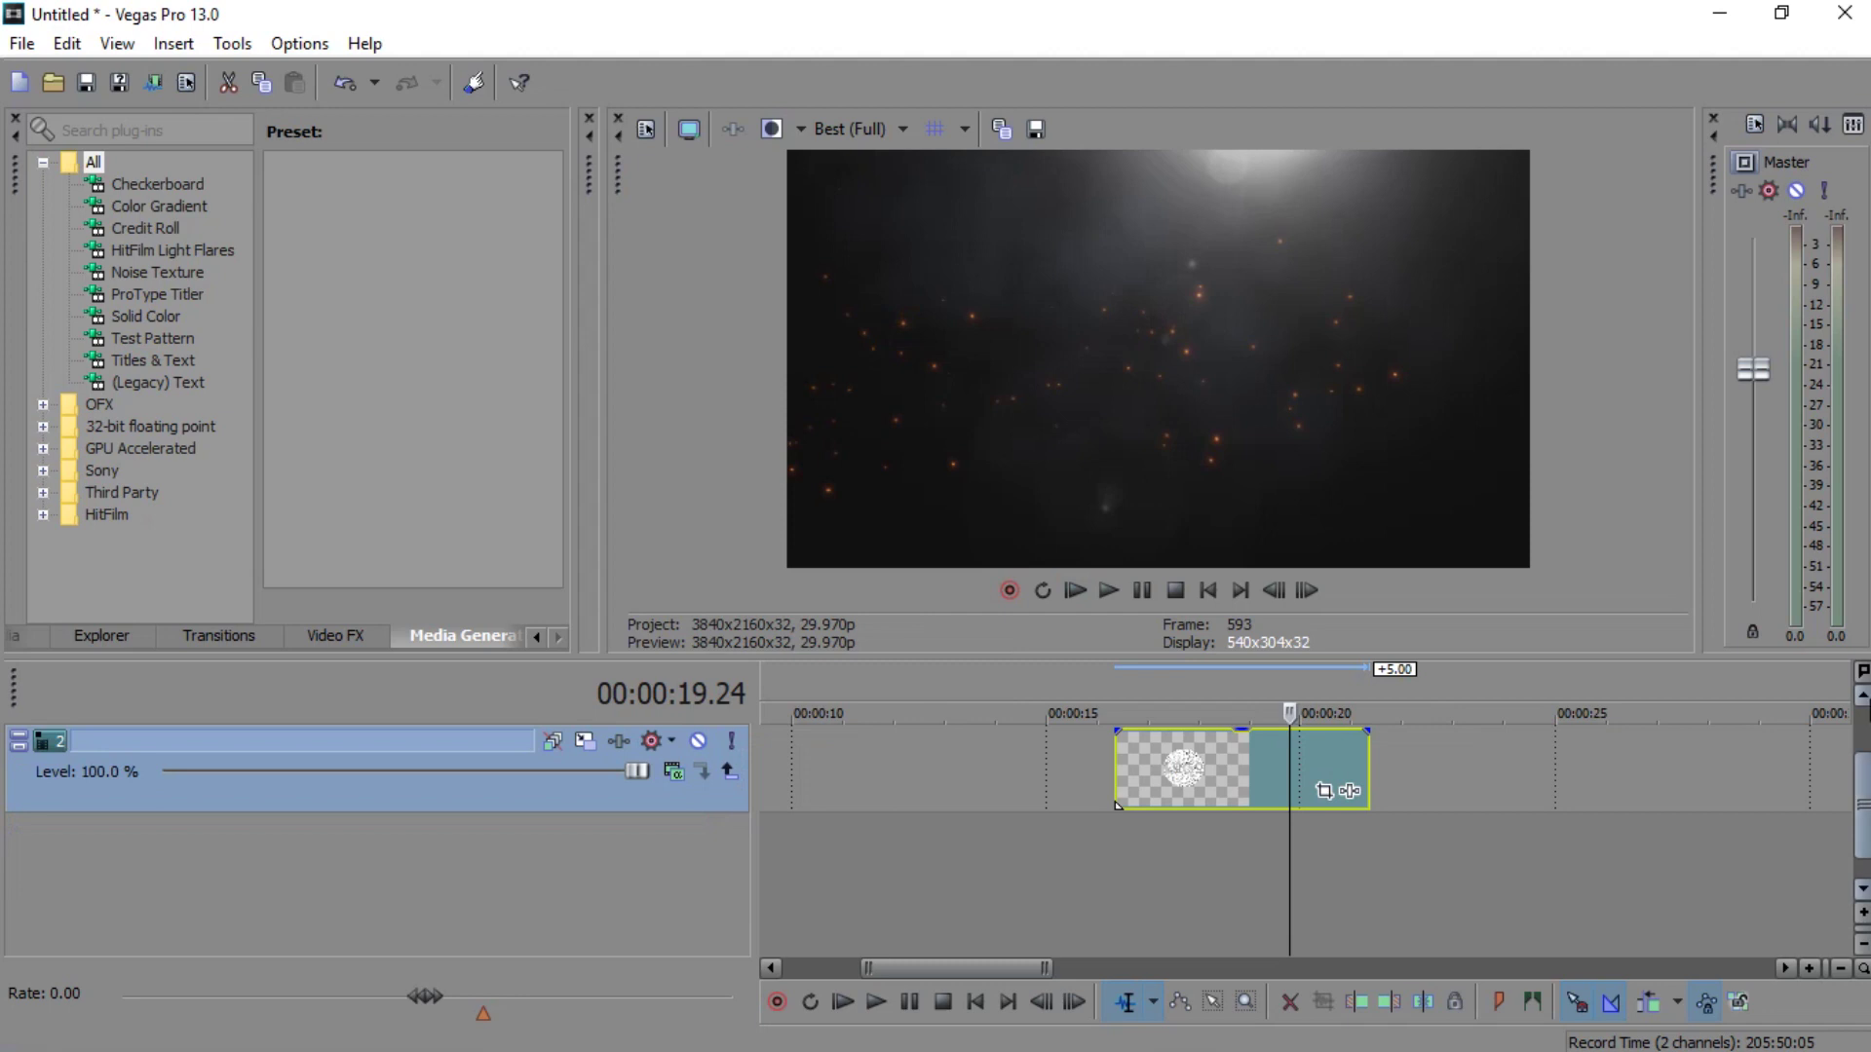
mouse_move(1281, 785)
mouse_down()
mouse_move(1487, 785)
mouse_move(1340, 792)
mouse_up()
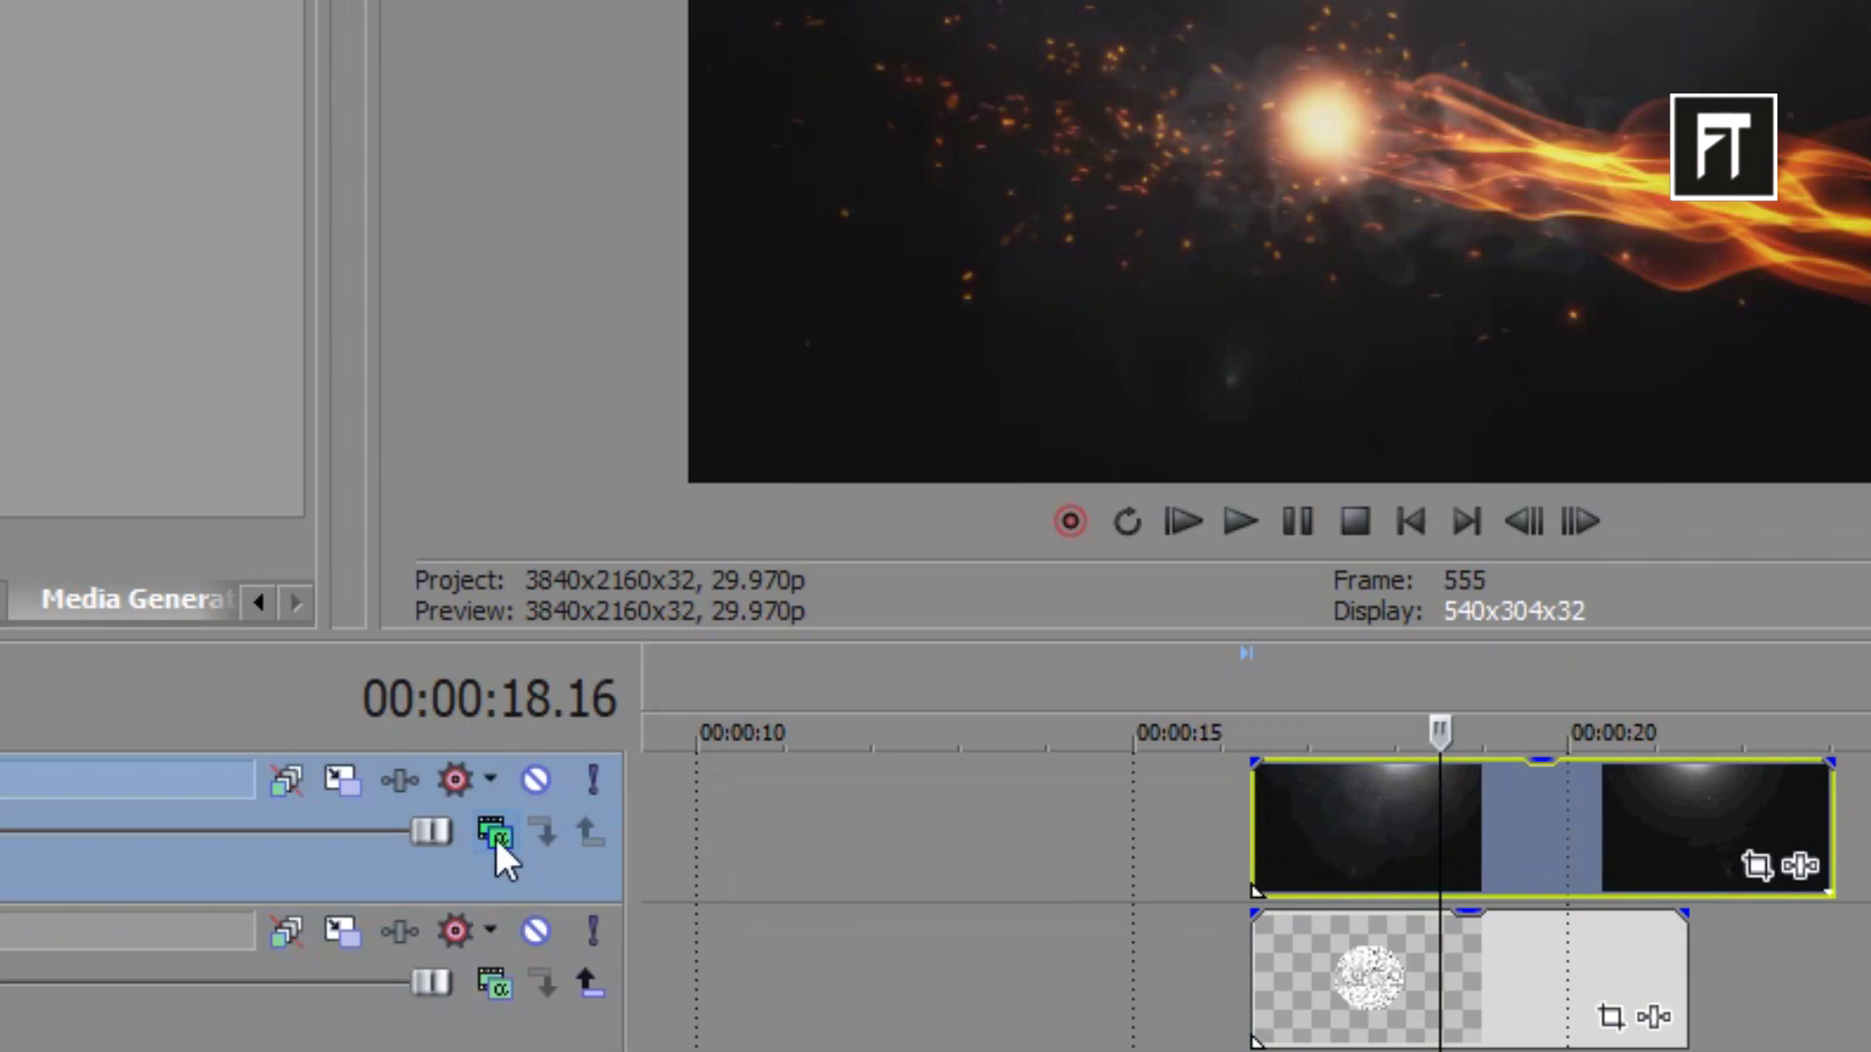
Set the flame track's compositing mode to Add and shrink the logo in Pan/Crop.
click(495, 839)
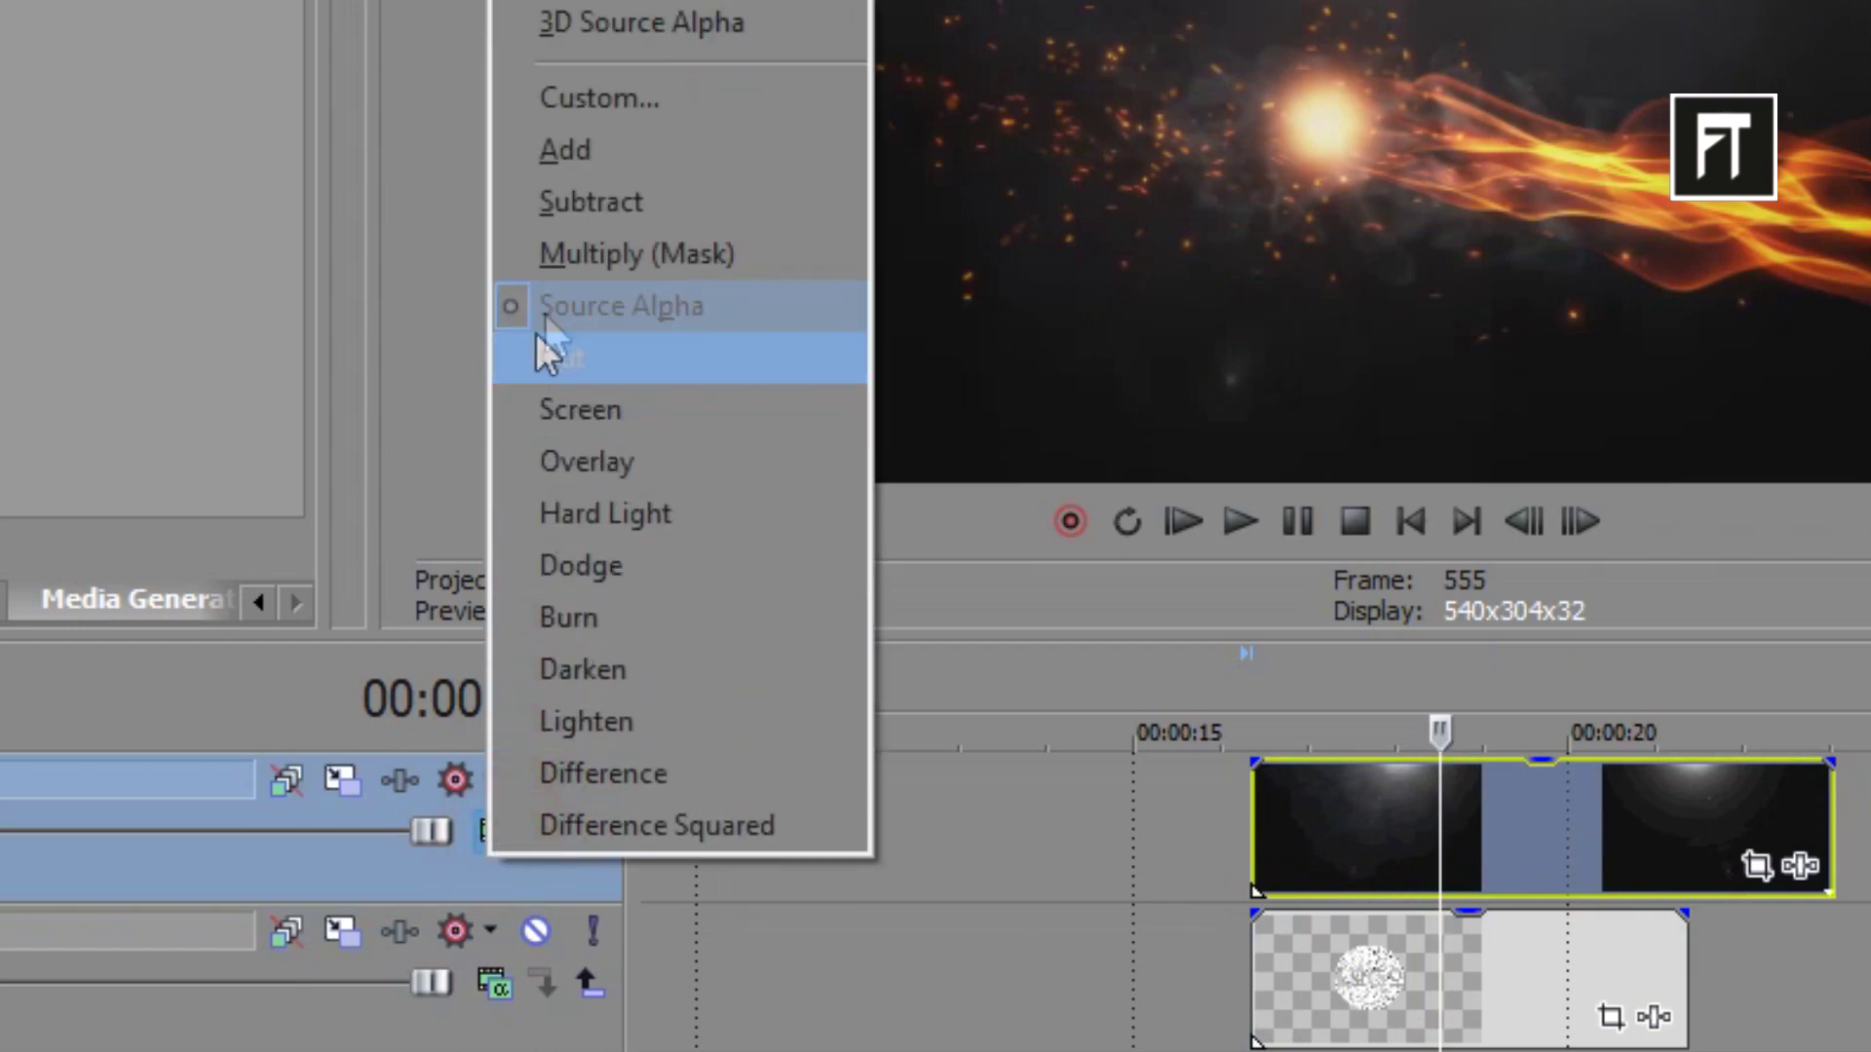
click(599, 161)
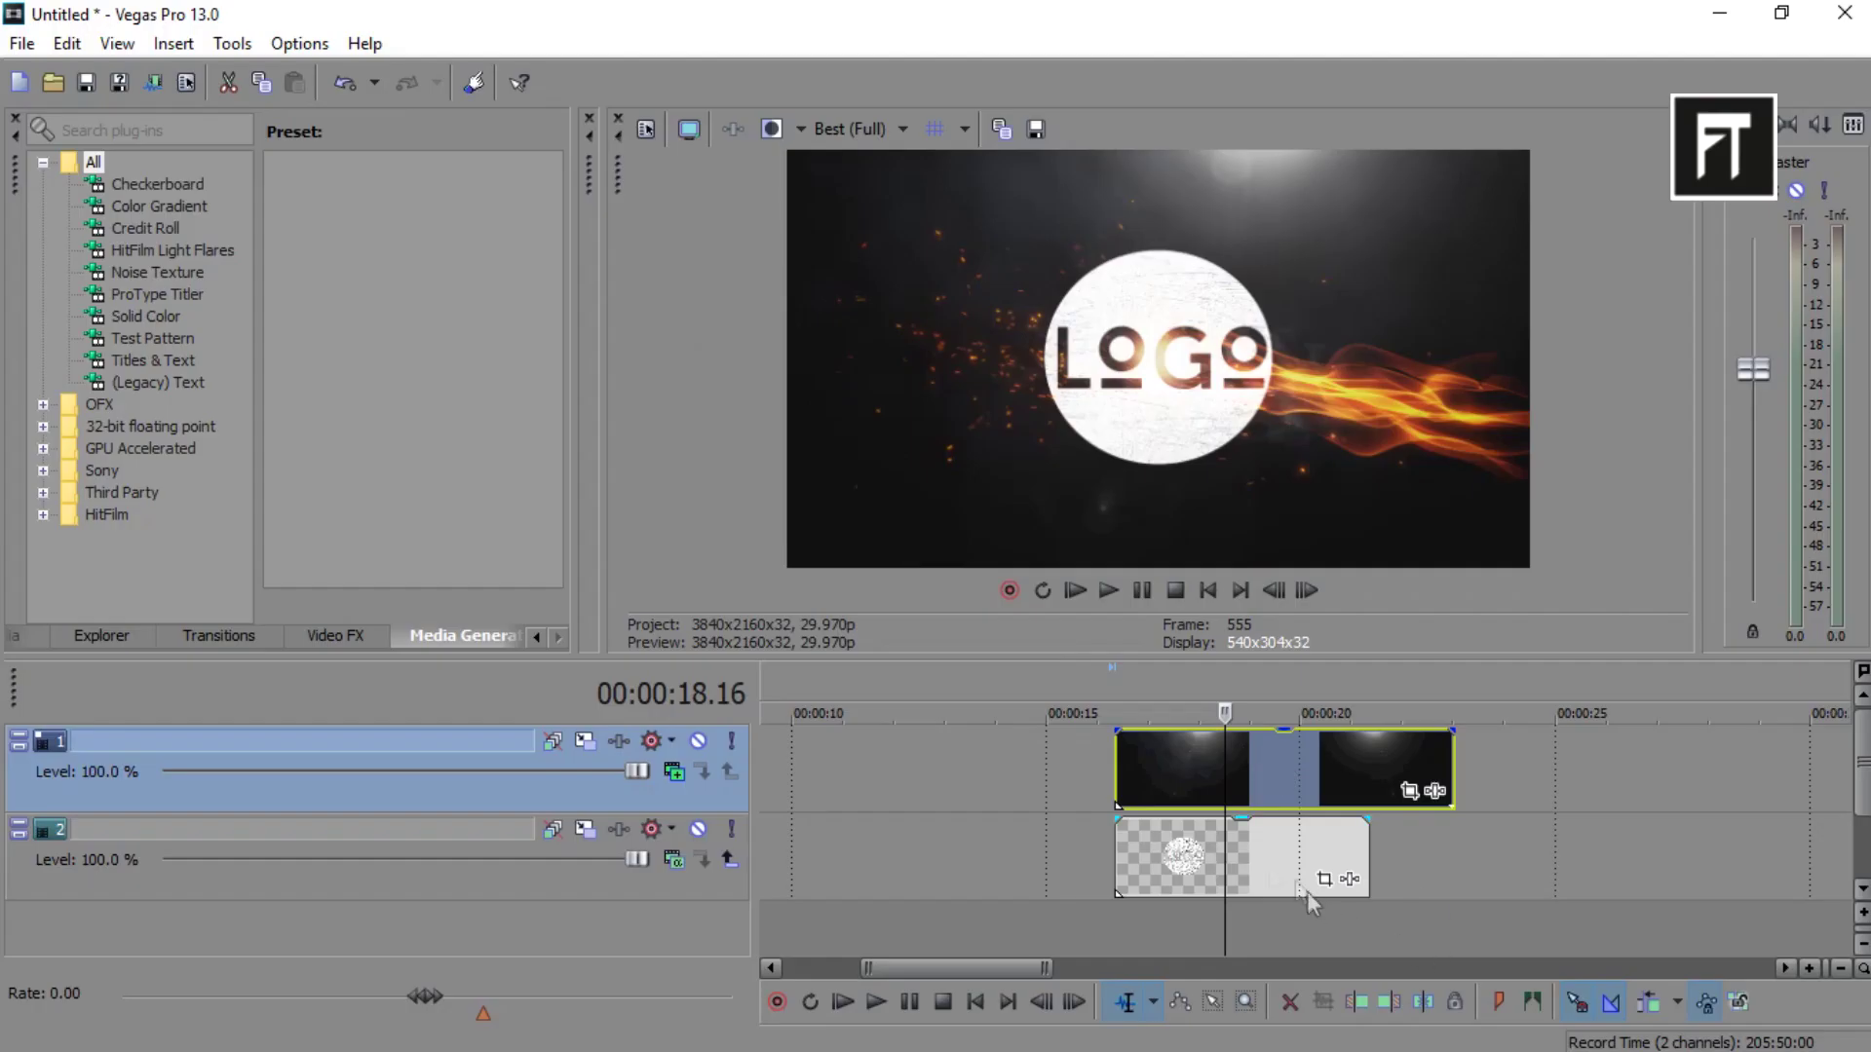
click(1312, 895)
click(1323, 880)
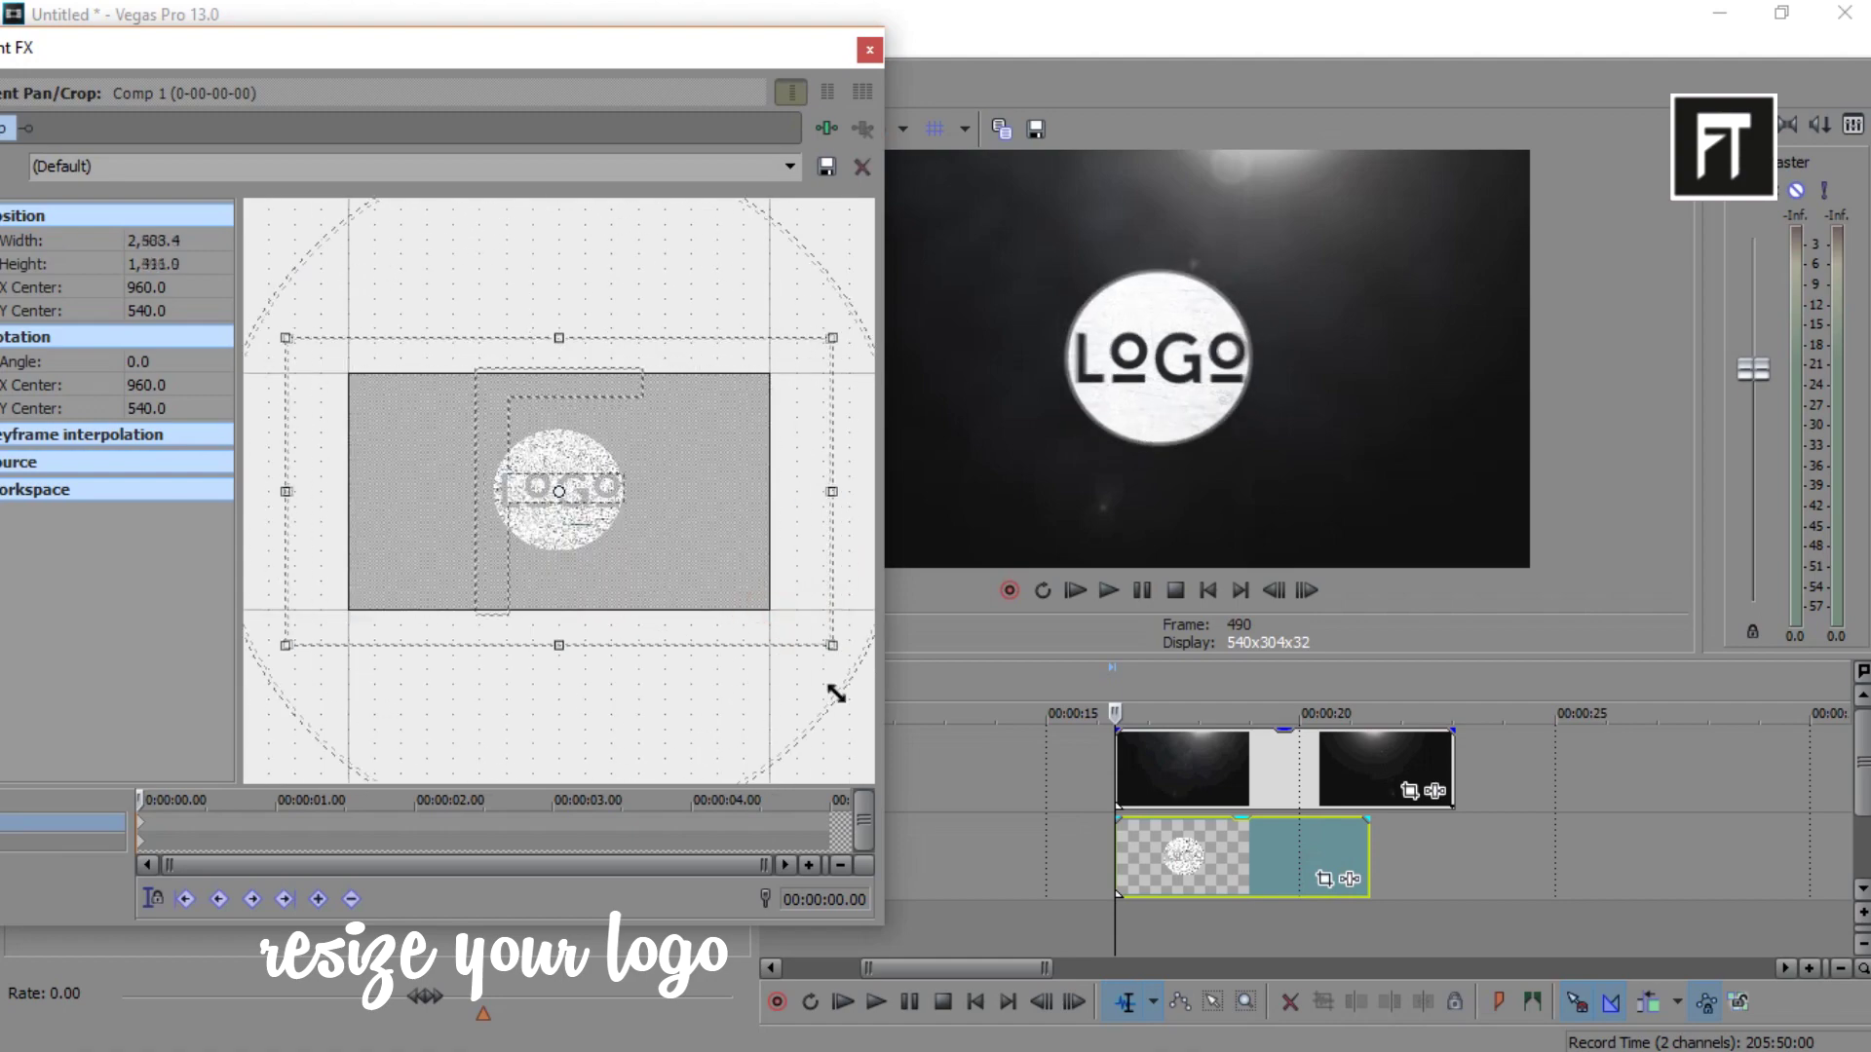
drag(771, 608, 845, 719)
click(782, 676)
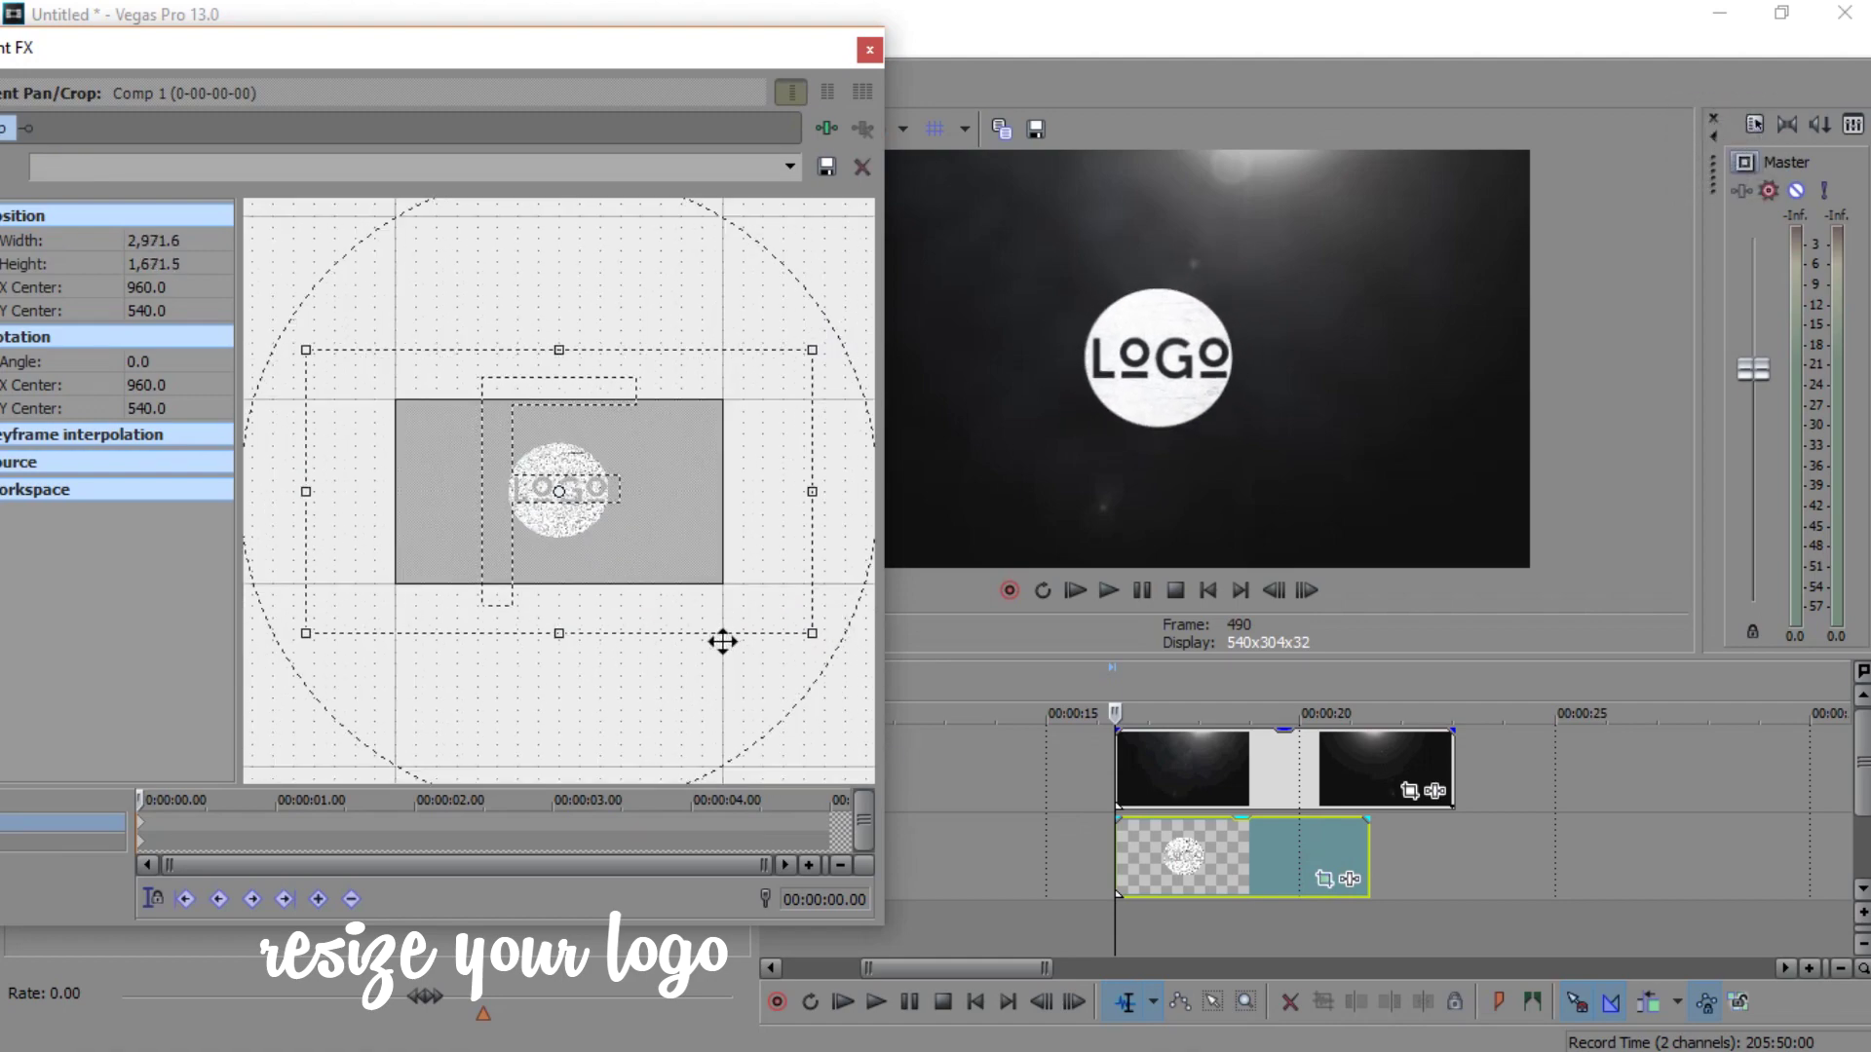
click(868, 50)
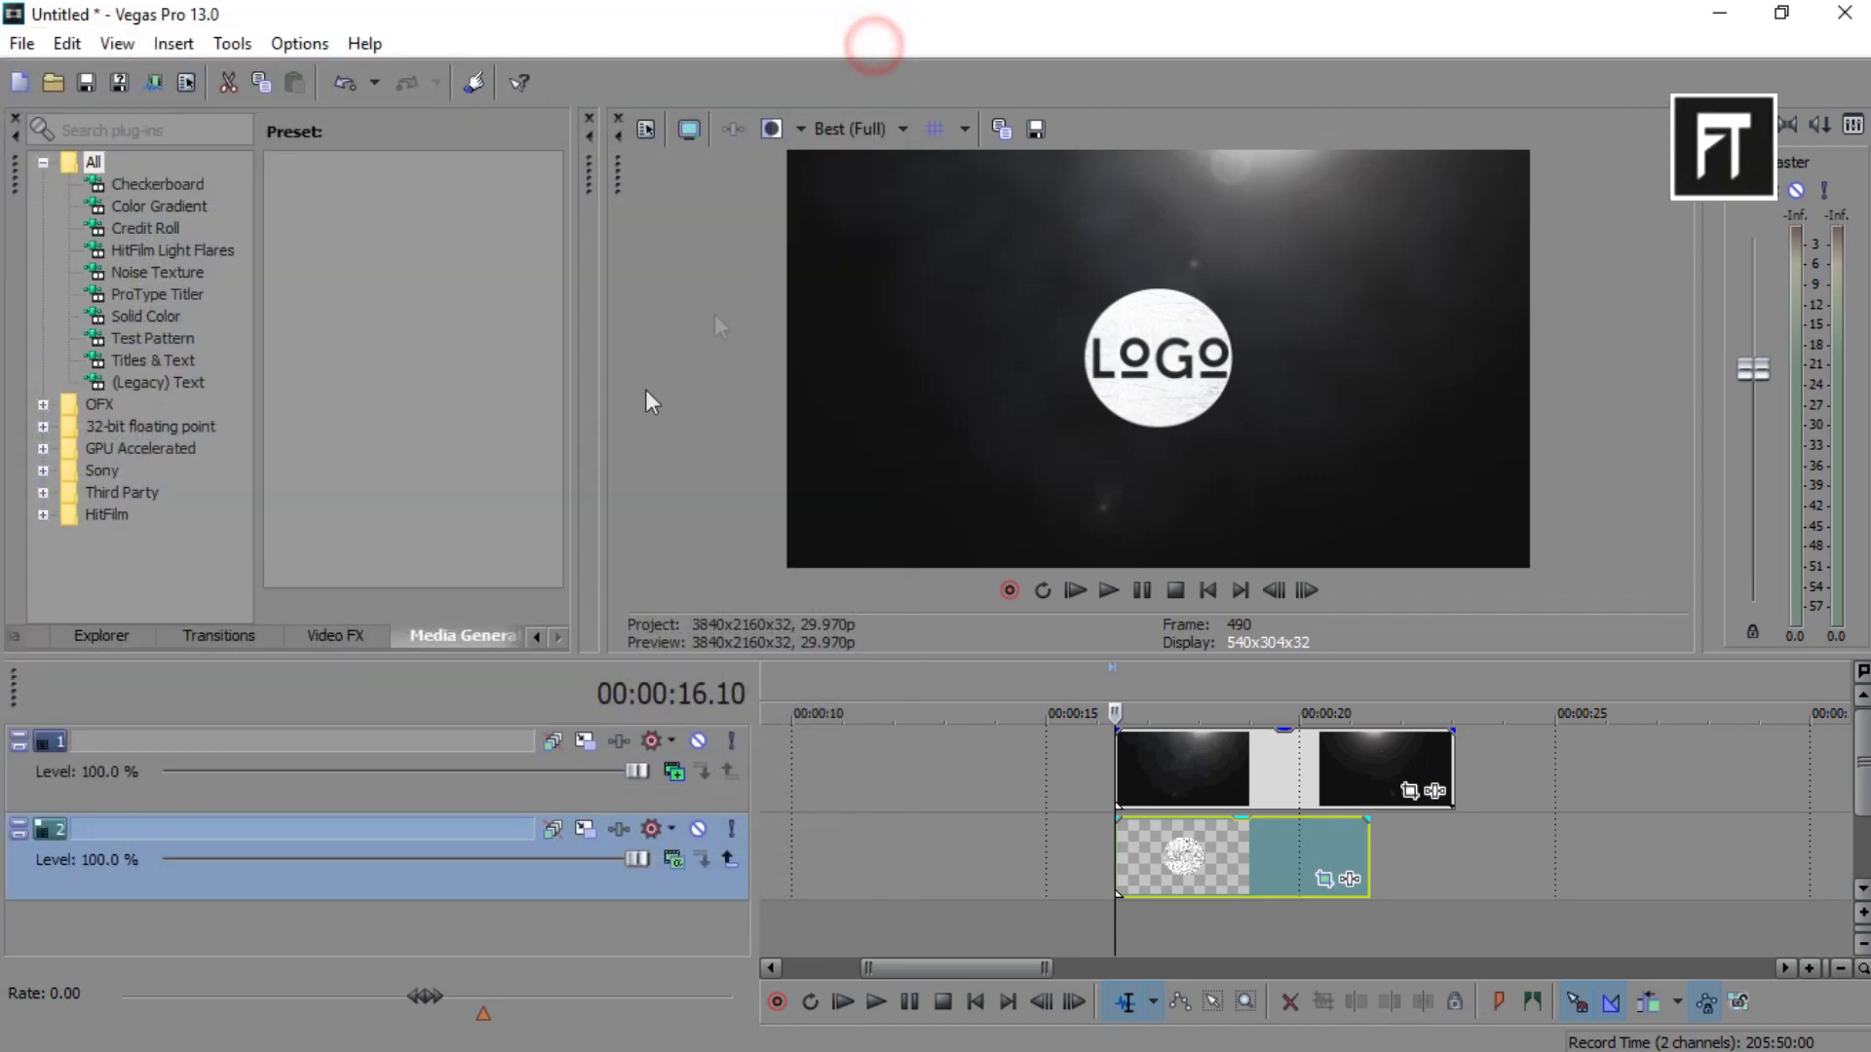
Apply the Color Curves Default preset to the logo event.
click(332, 639)
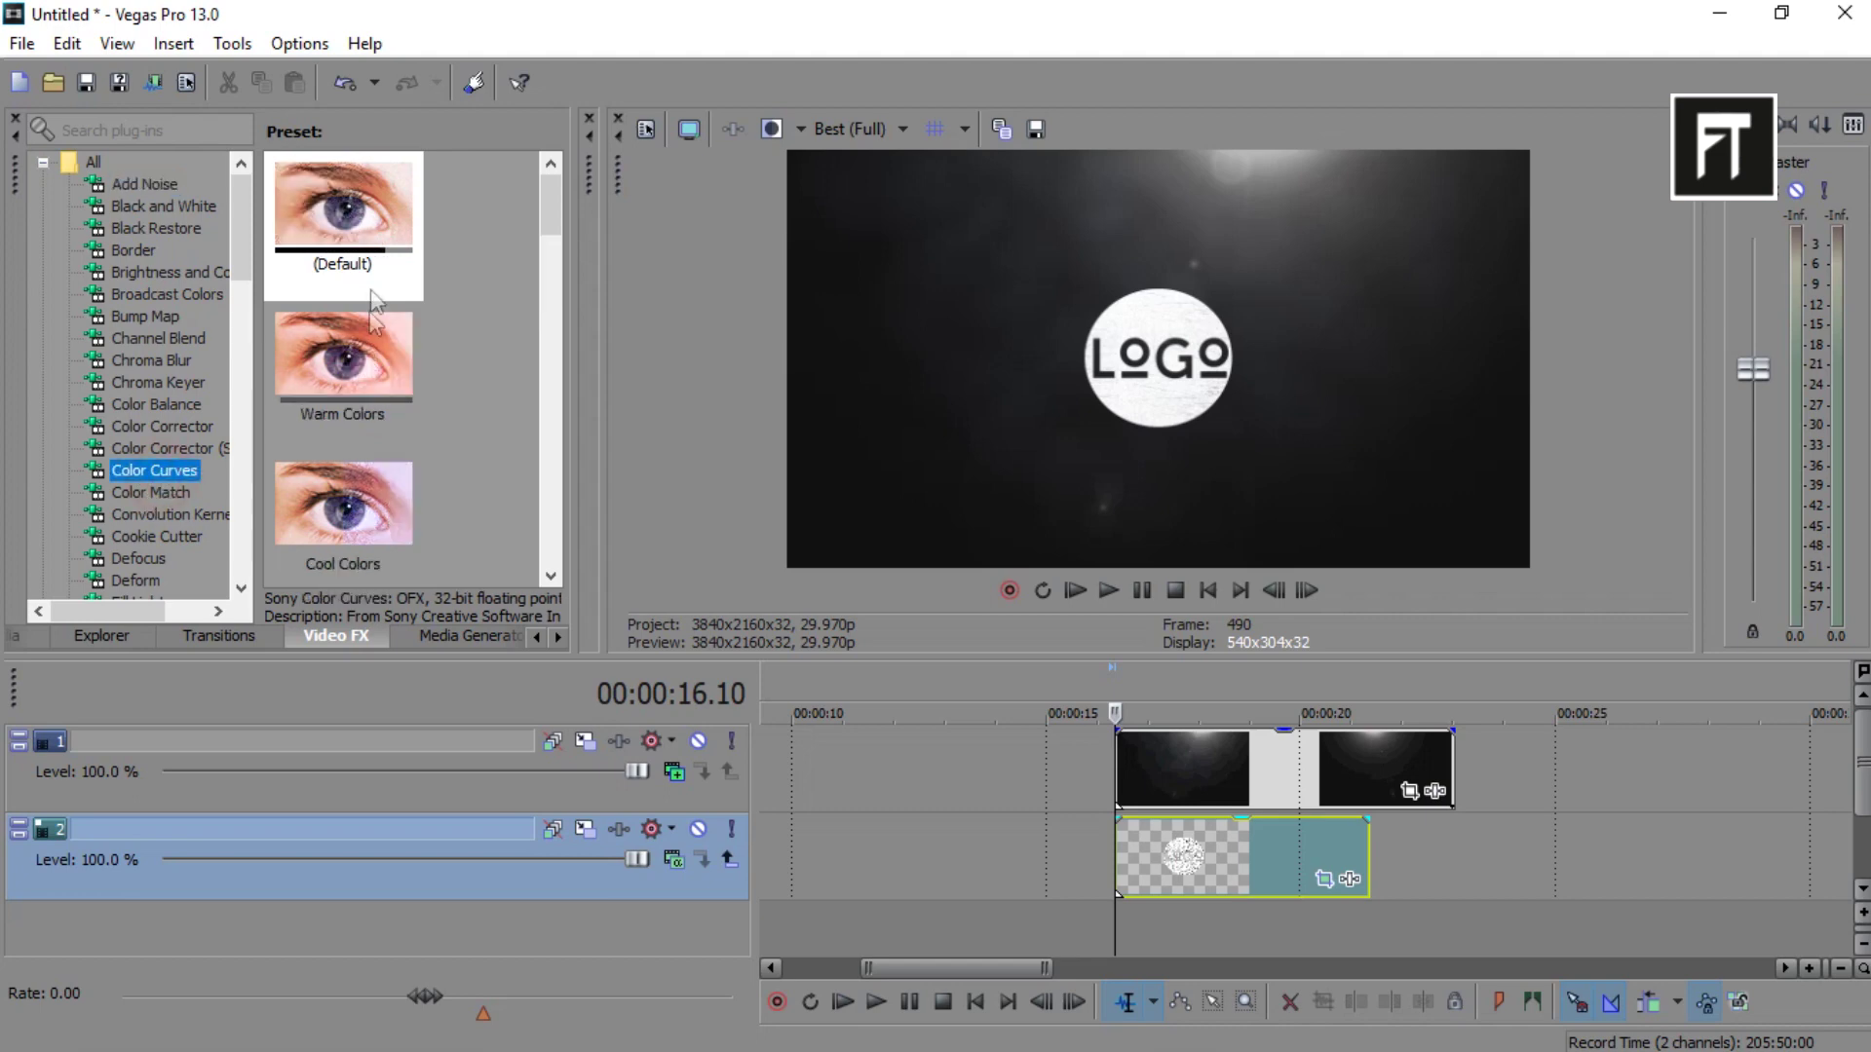
drag(351, 213, 848, 597)
drag(1229, 860, 1235, 865)
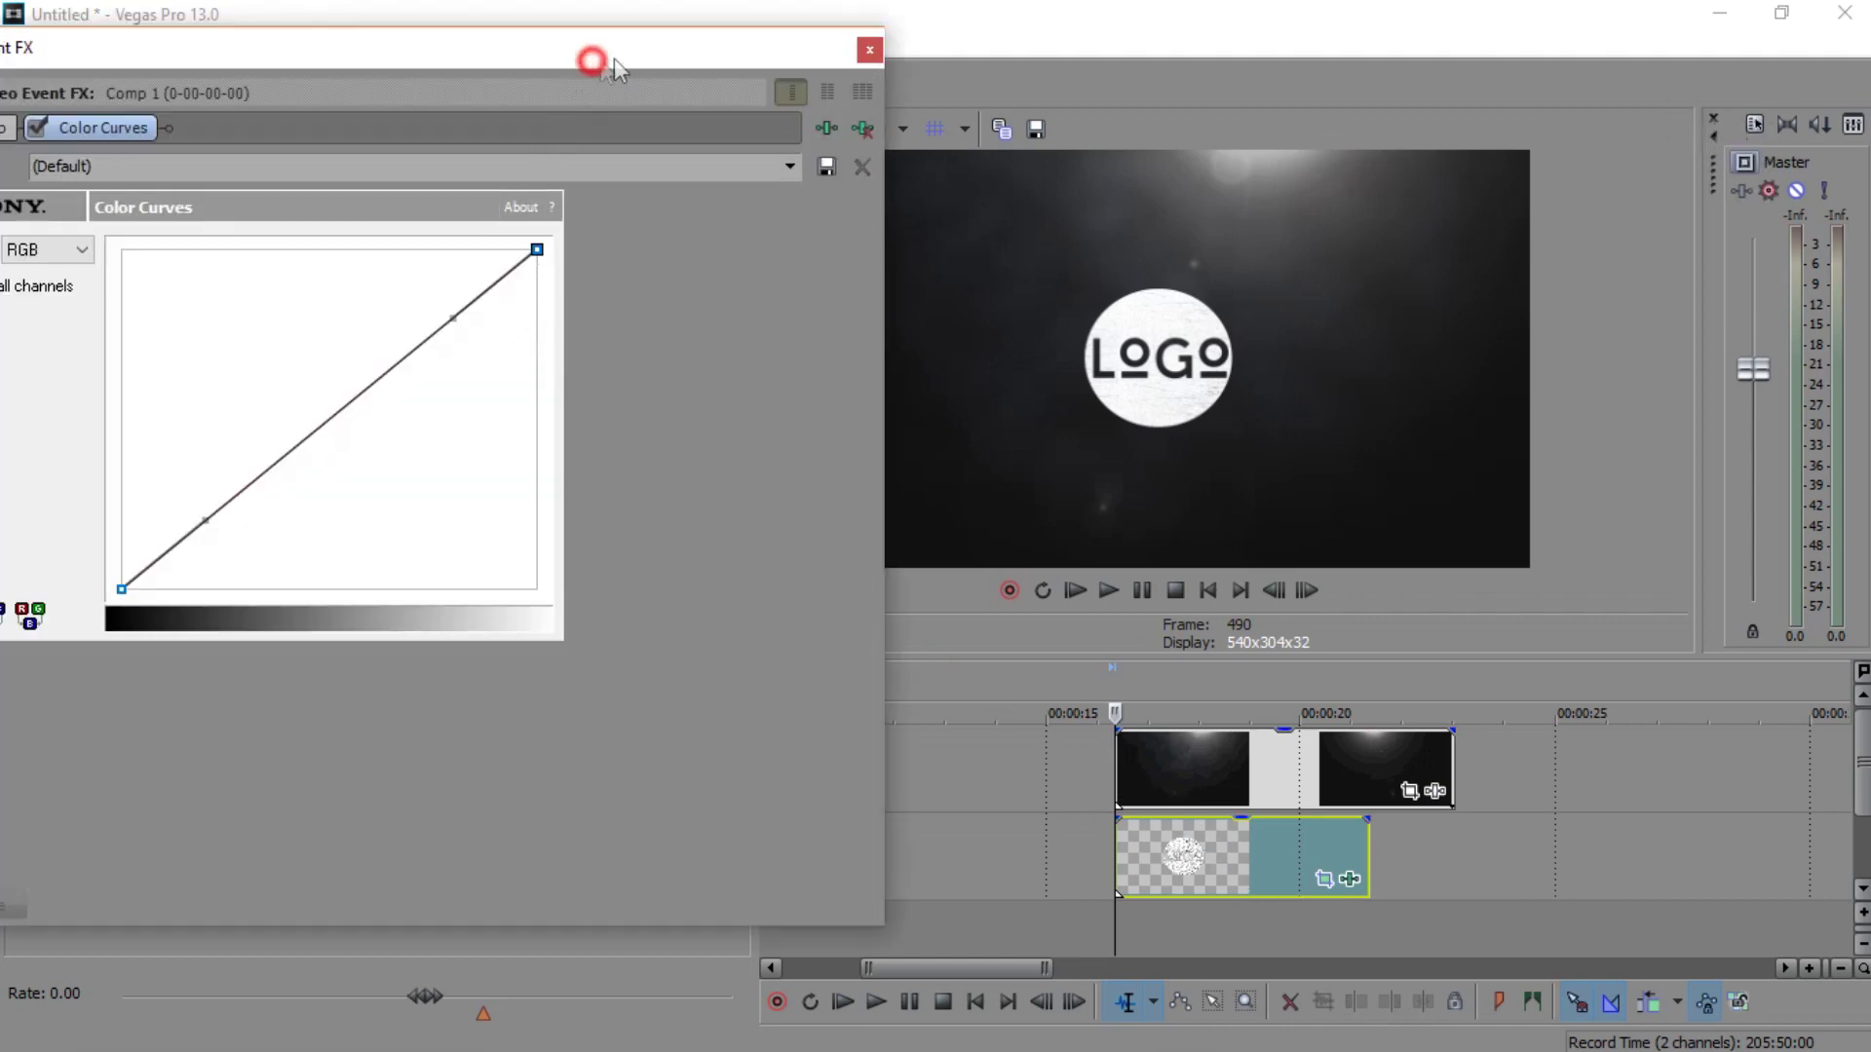
drag(590, 55, 696, 50)
click(98, 906)
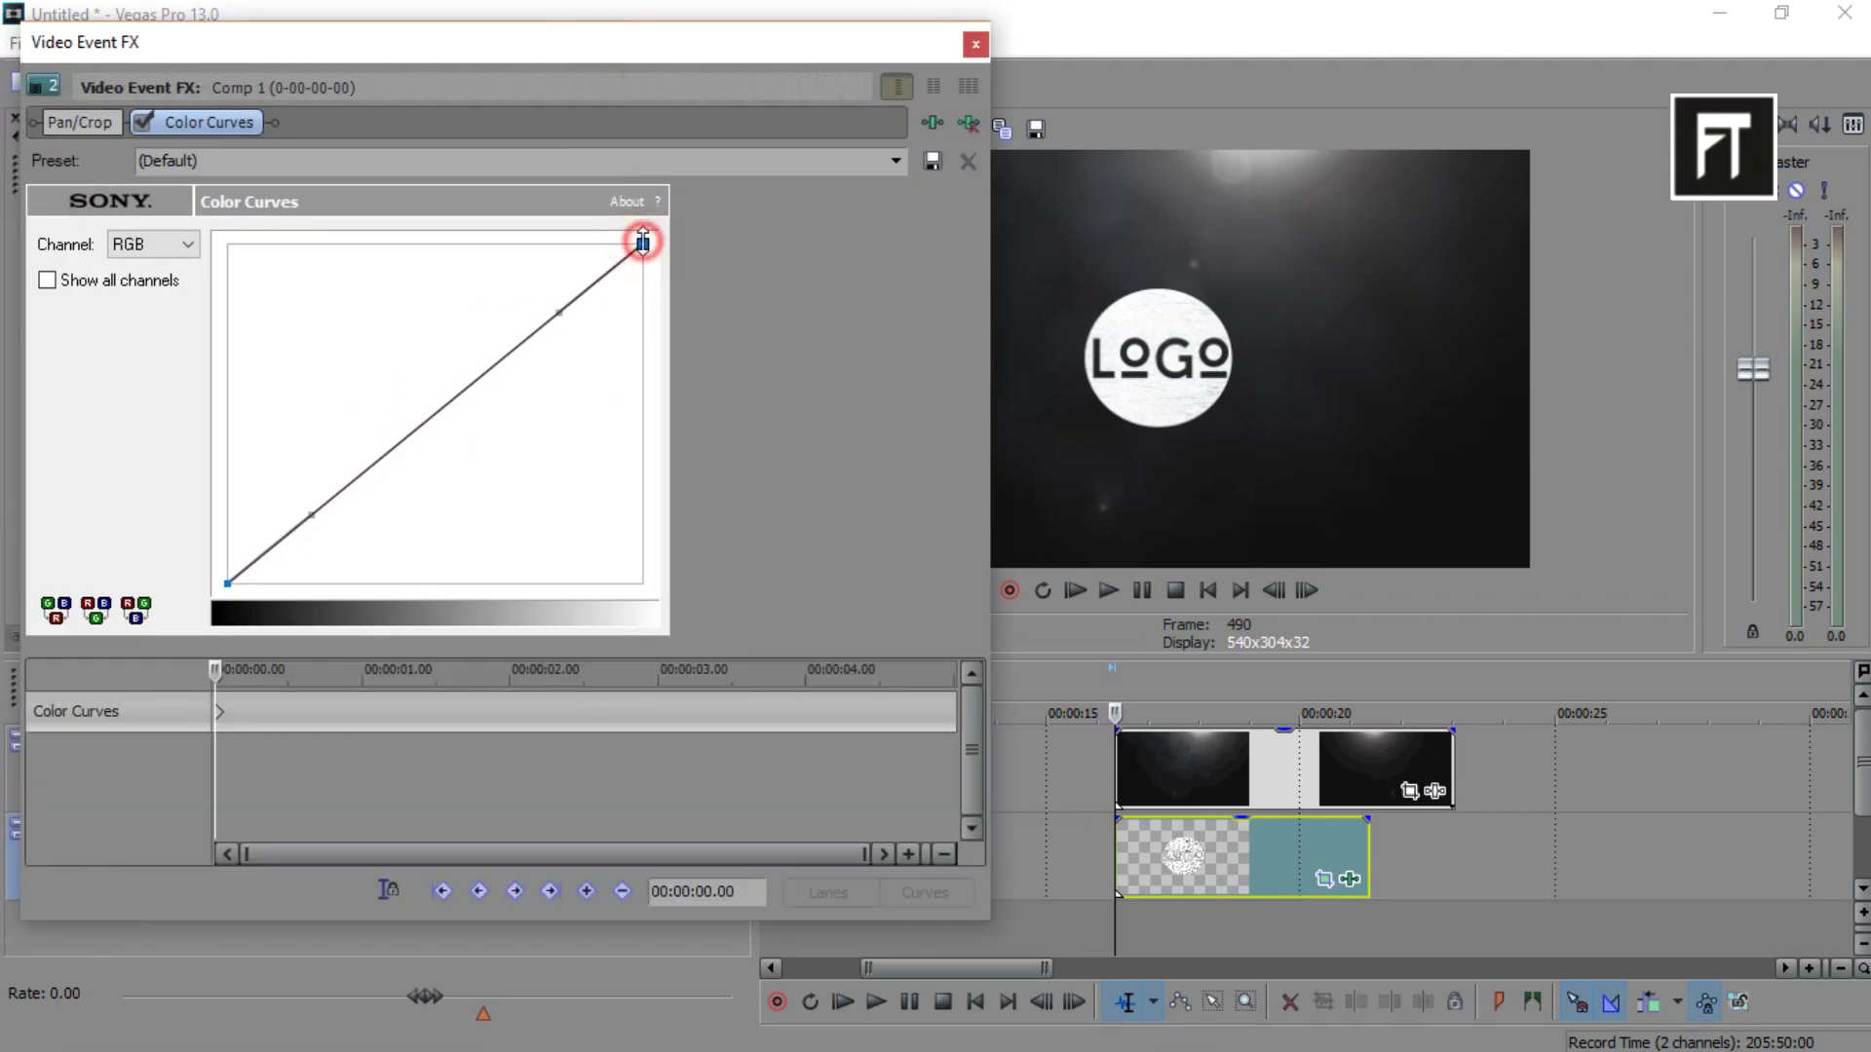
Keyframe the curve to black at 0 s and full at 00:00:01.00, then start the logo later.
drag(642, 242, 648, 507)
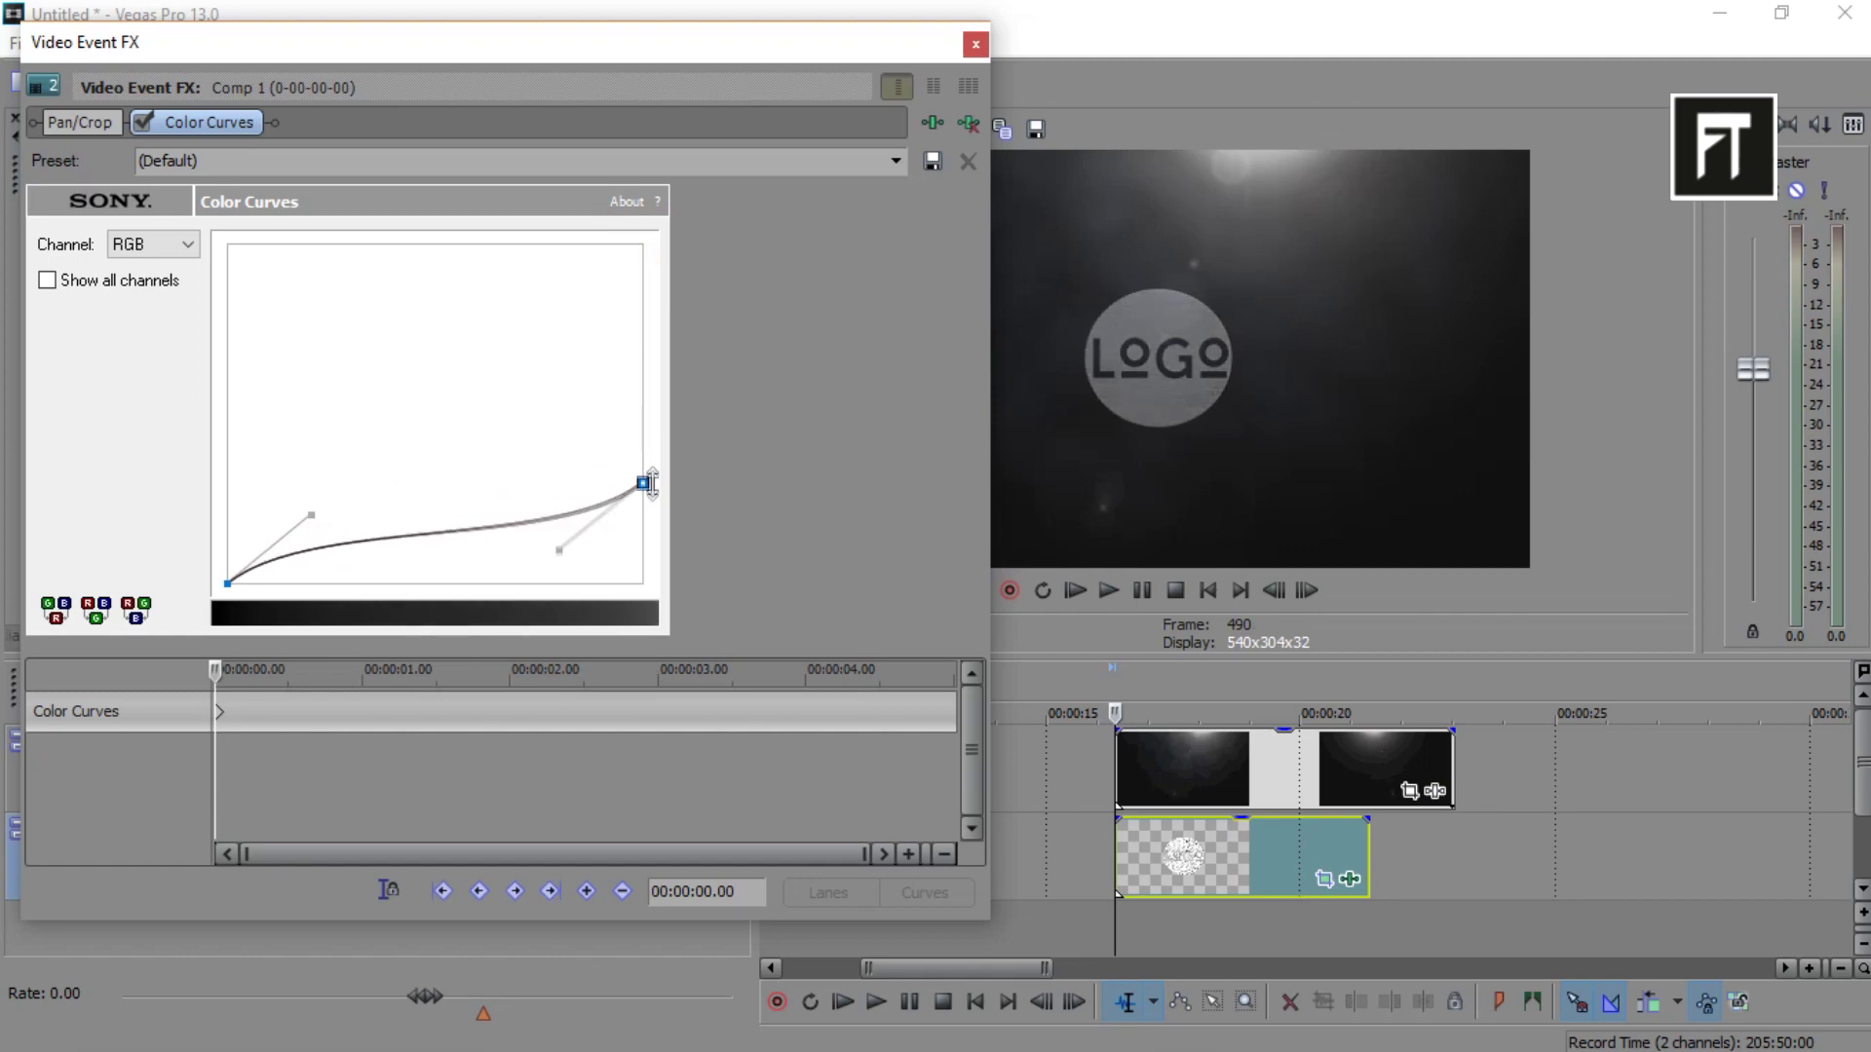
drag(648, 507, 649, 535)
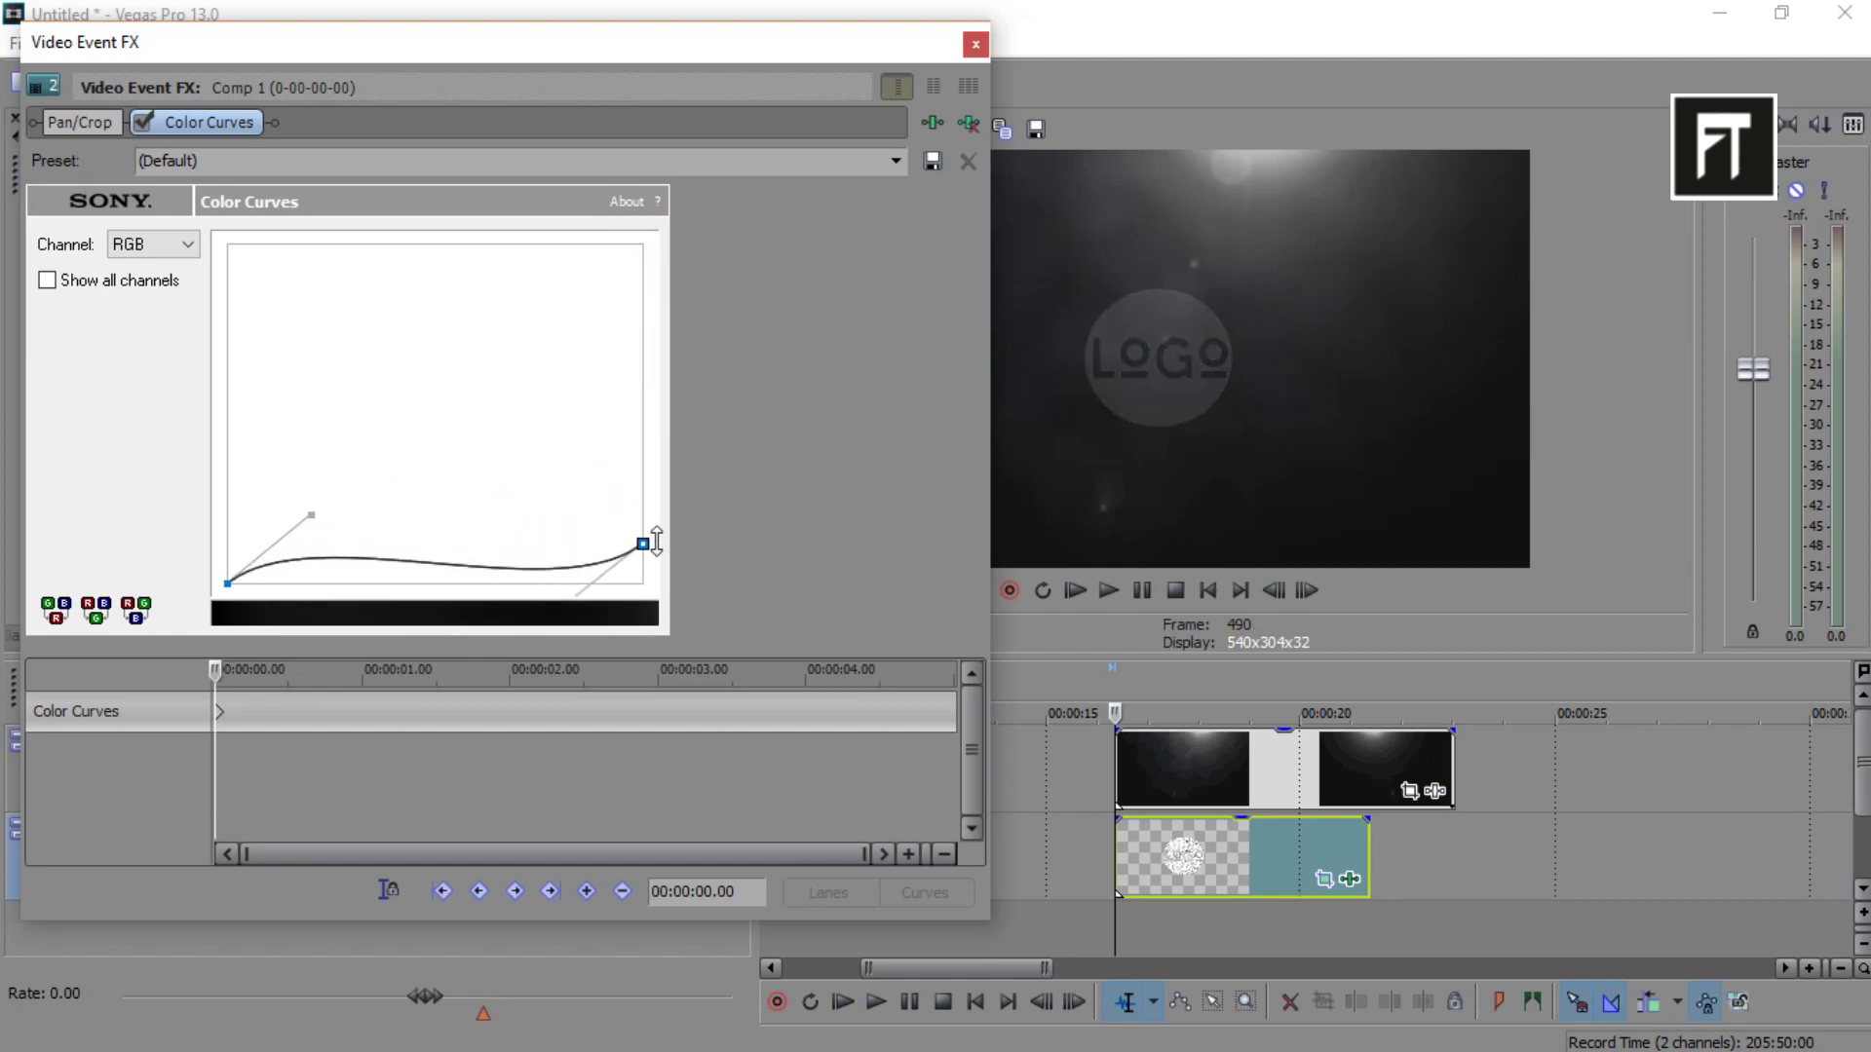
mouse_move(216, 713)
mouse_down()
mouse_move(379, 718)
mouse_move(363, 720)
mouse_up()
click(363, 721)
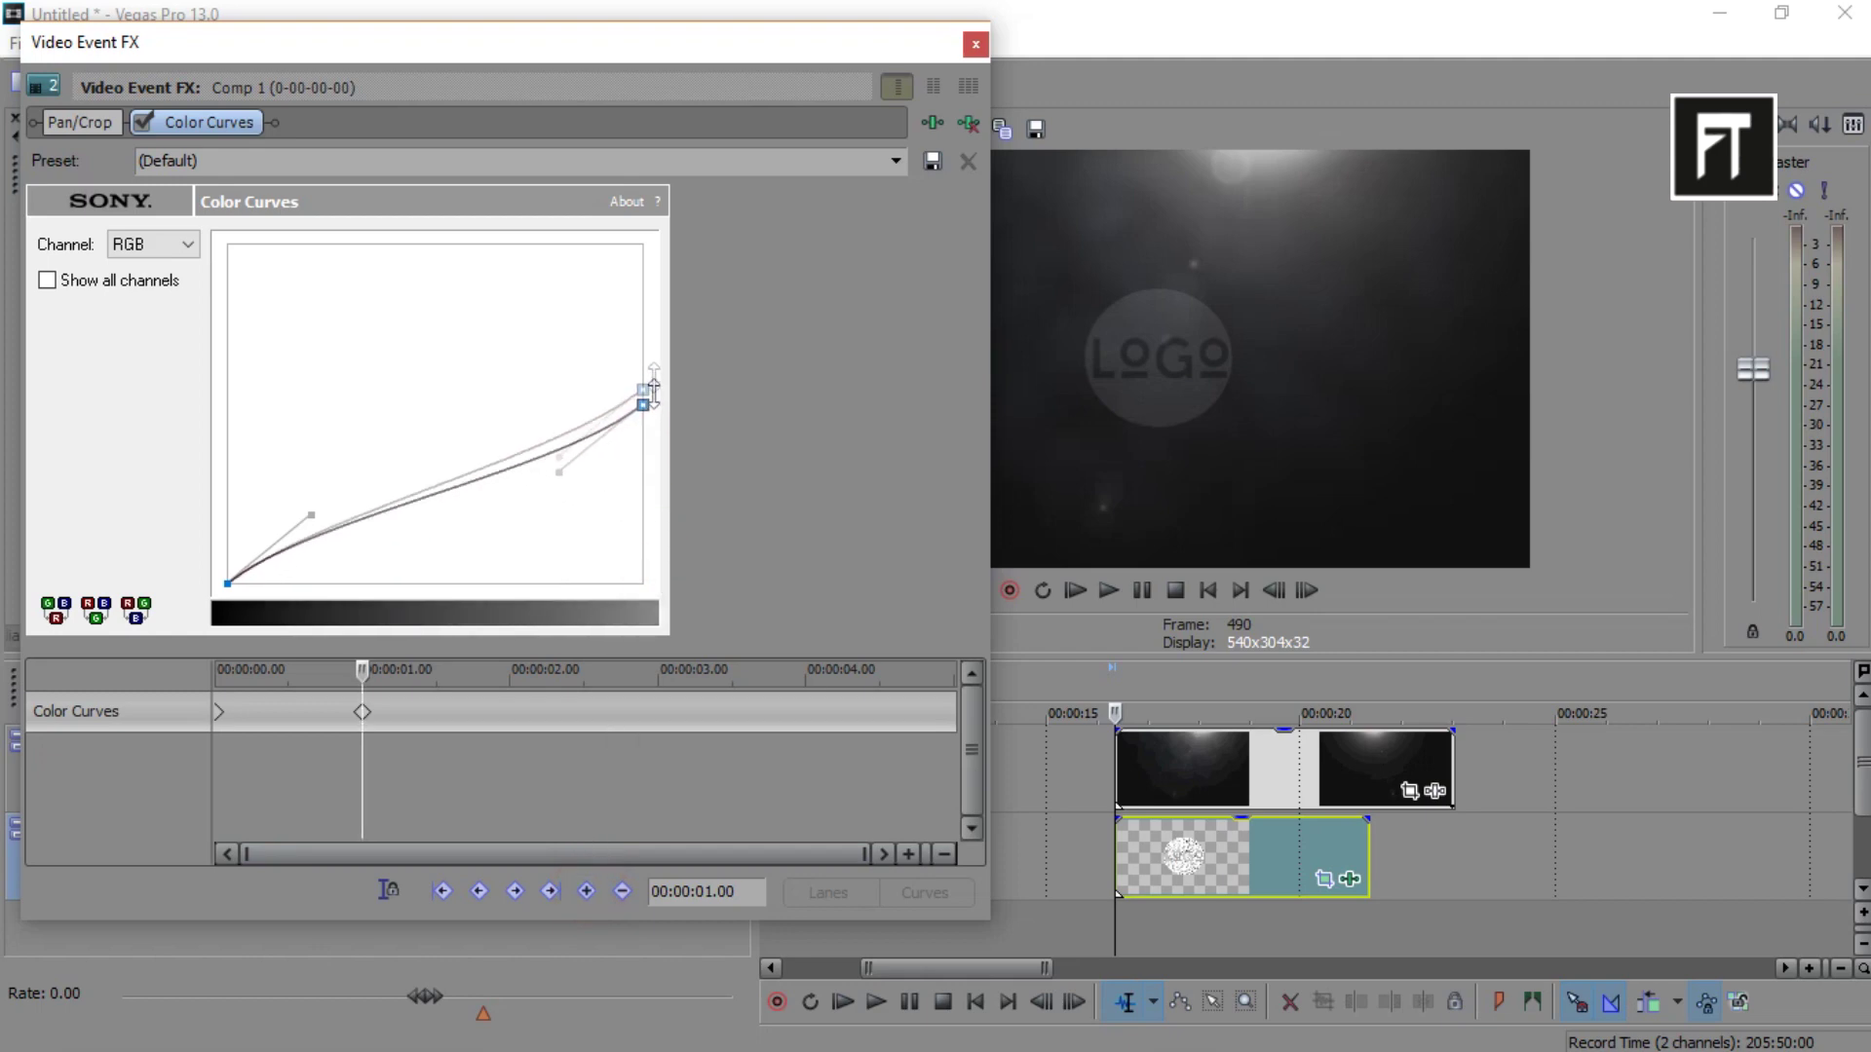
drag(643, 543, 654, 235)
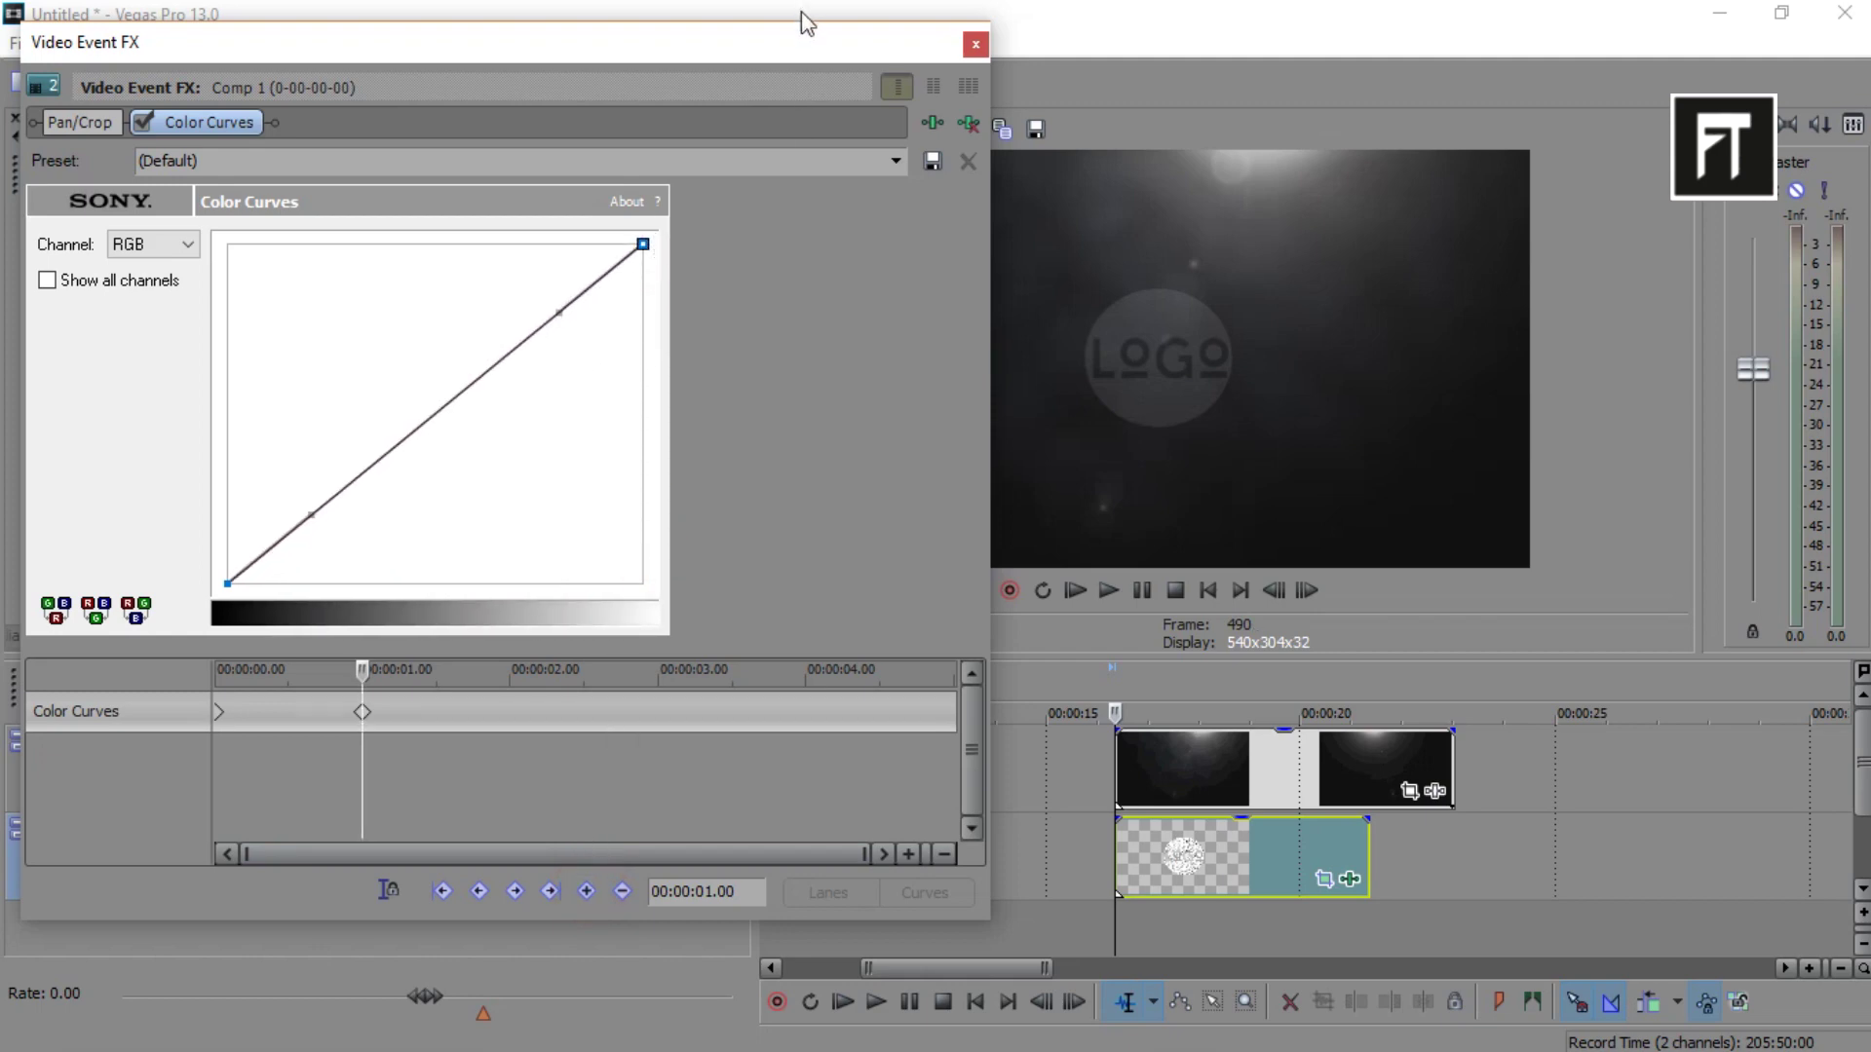
click(976, 42)
scroll(1289, 848, down, 2)
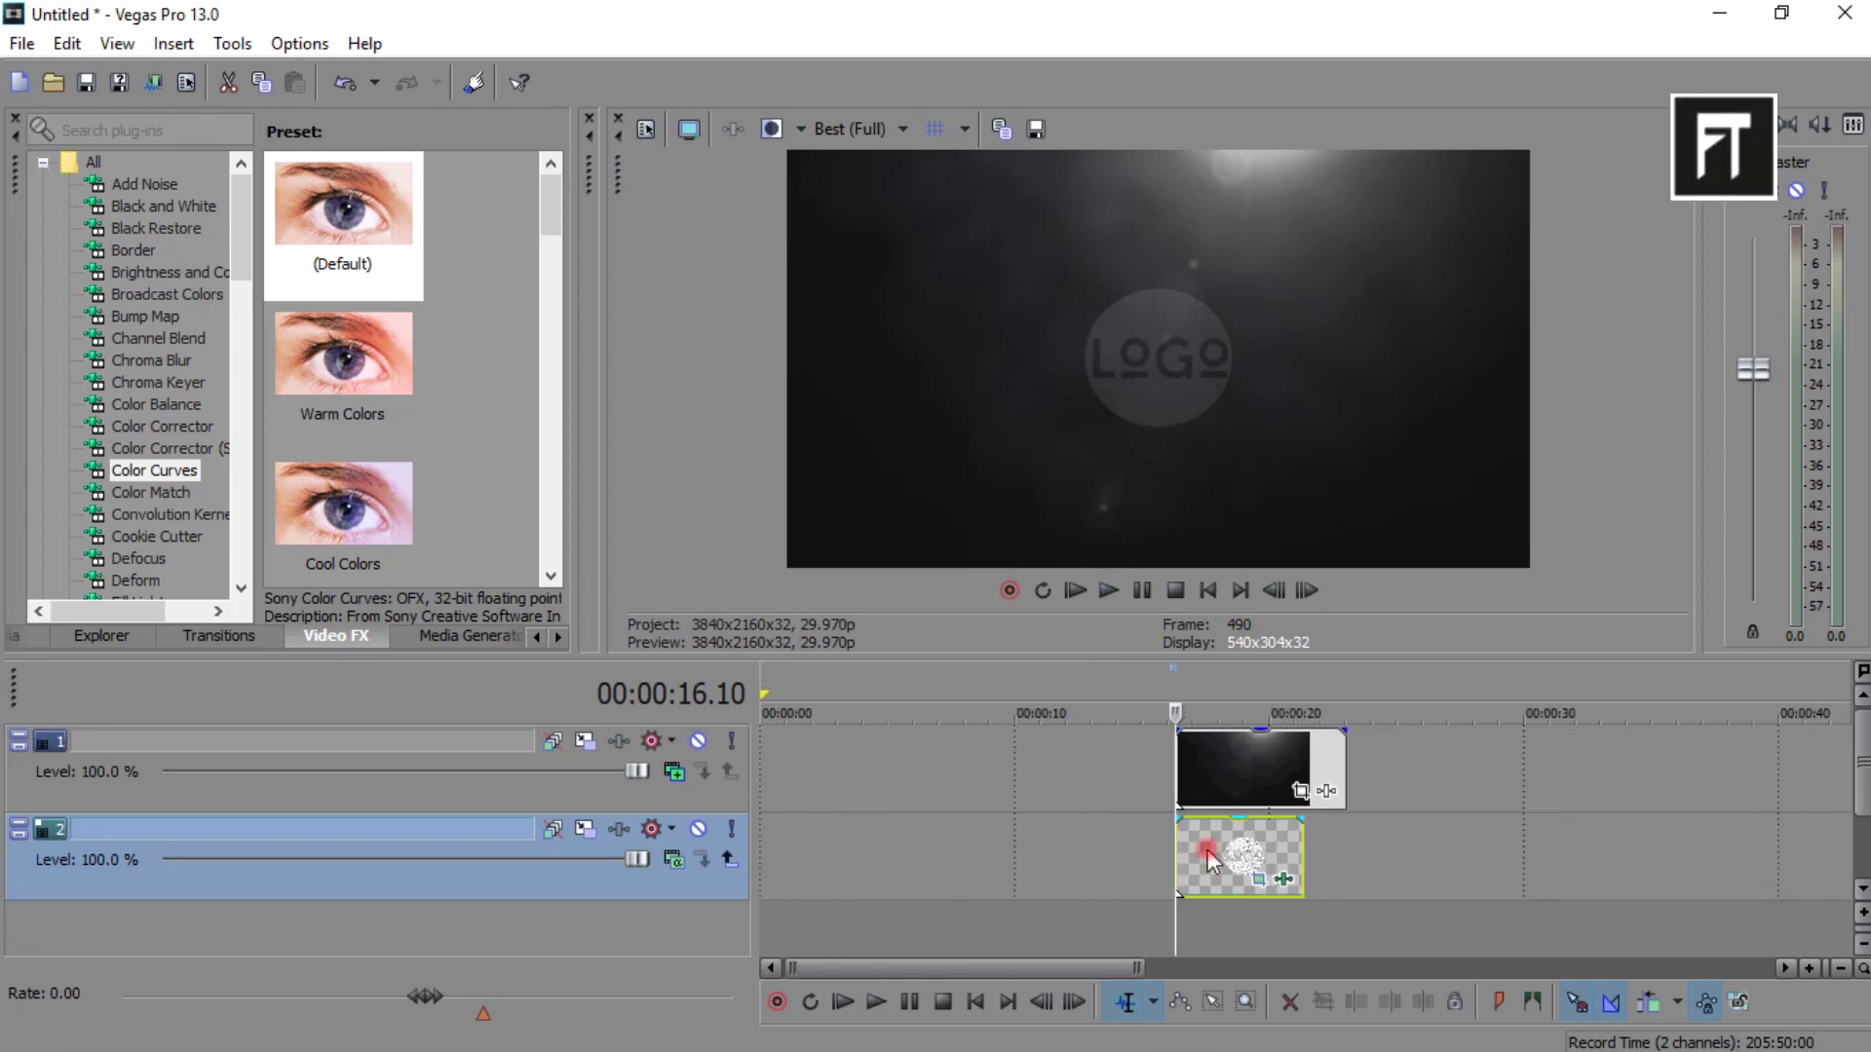
scroll(1289, 848, up, 3)
click(1289, 849)
scroll(1289, 847, up, 1)
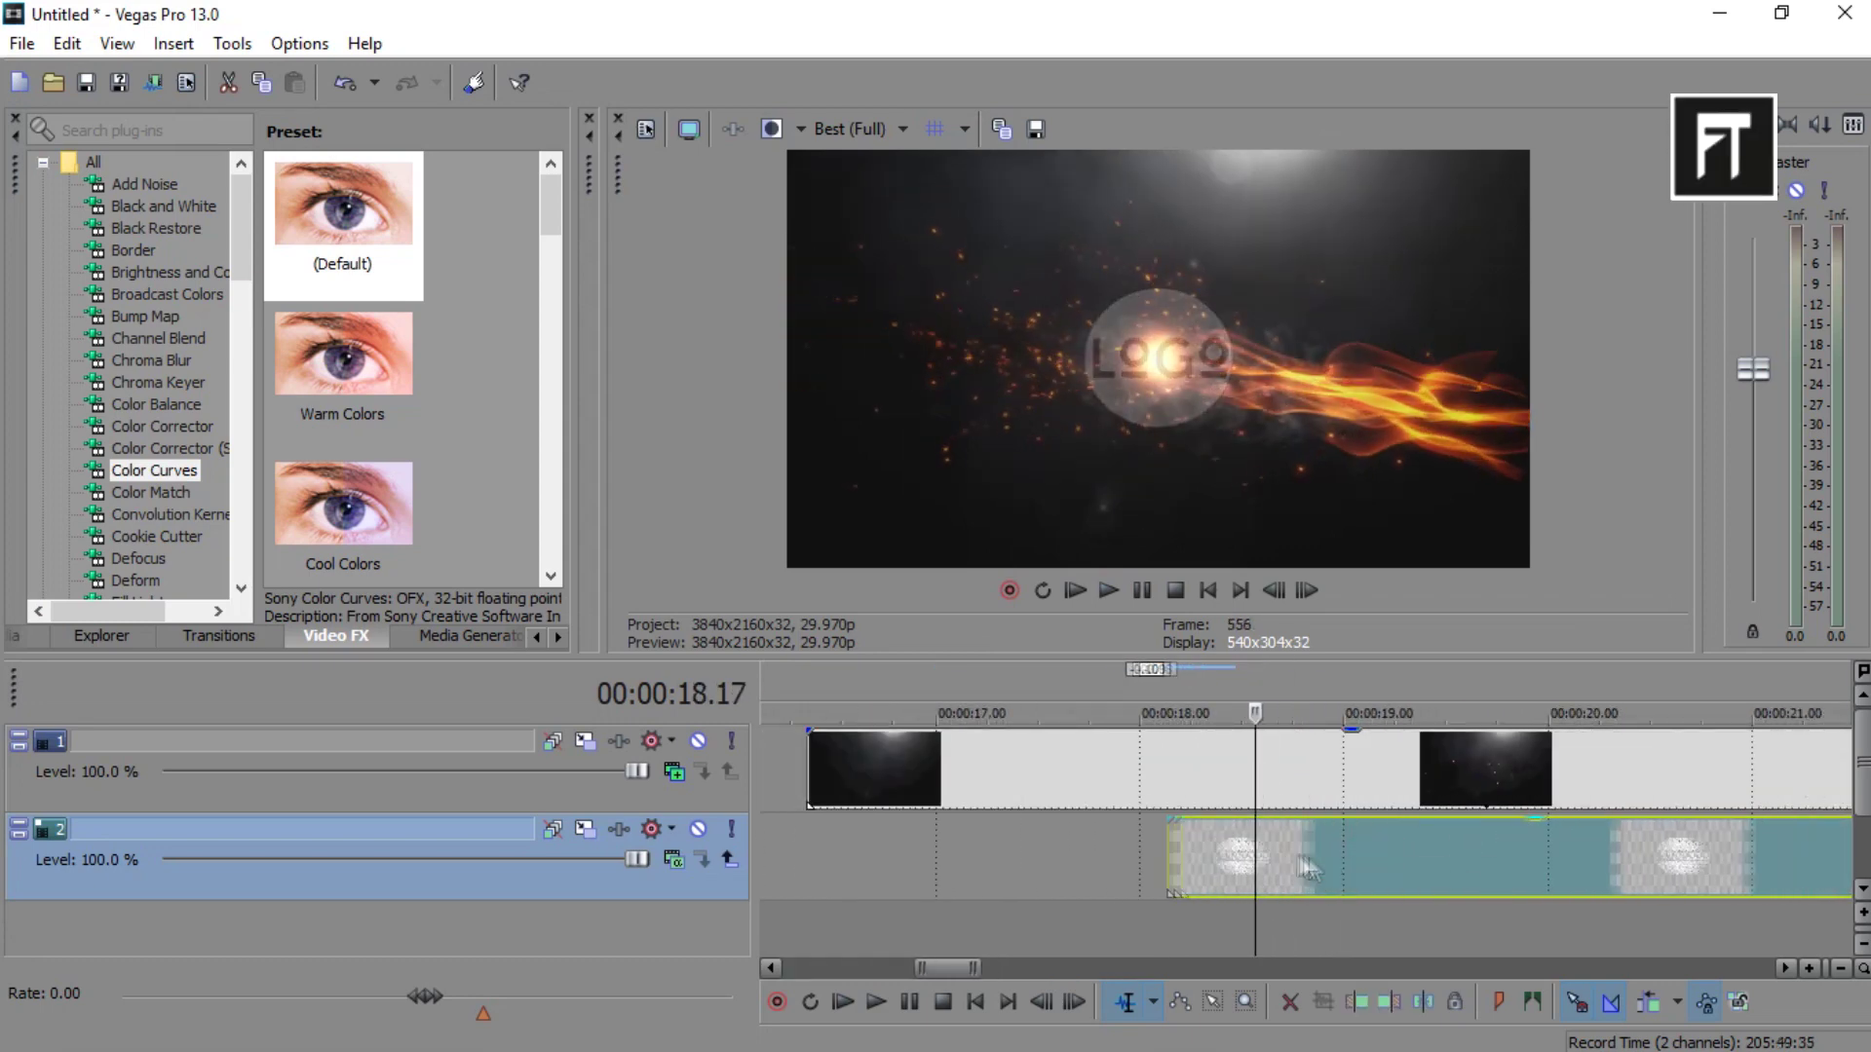
drag(1289, 849, 1163, 768)
scroll(1198, 779, down, 2)
Enable masking on the logo with a rectangle mask feathered both ways at 40%.
click(1627, 873)
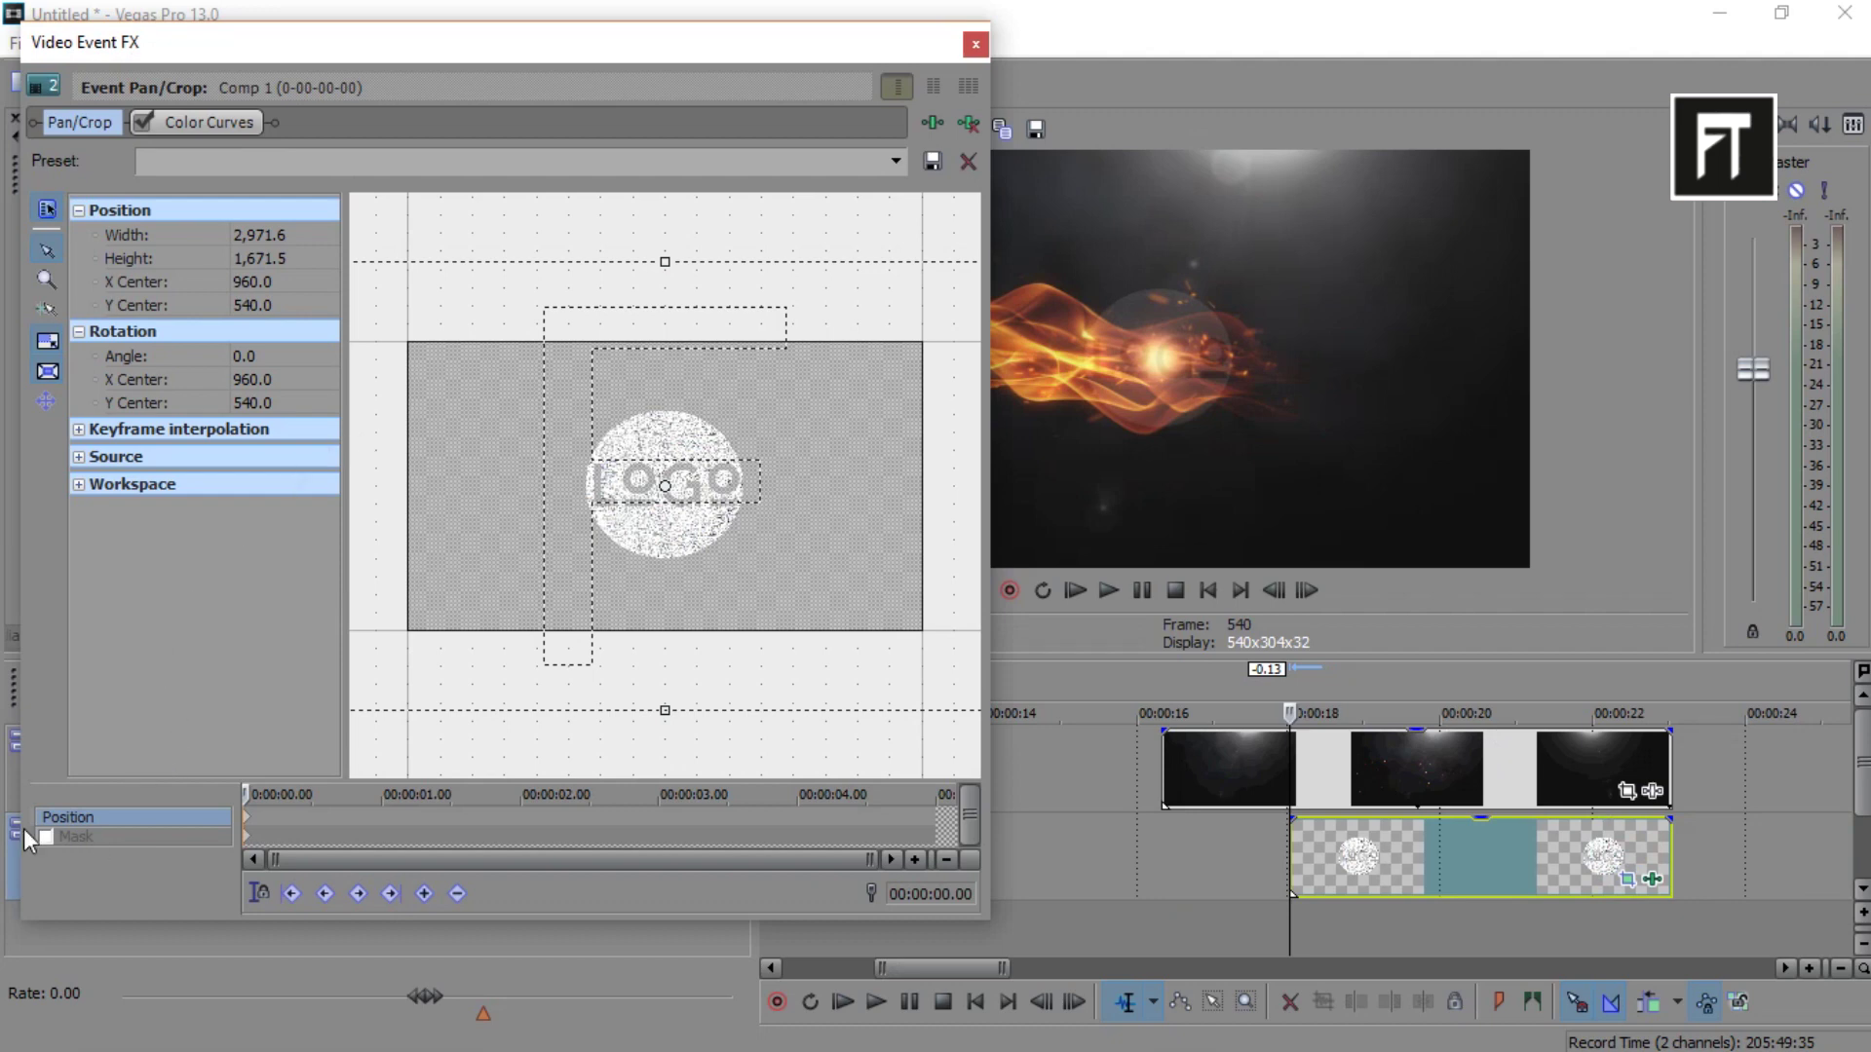
click(48, 838)
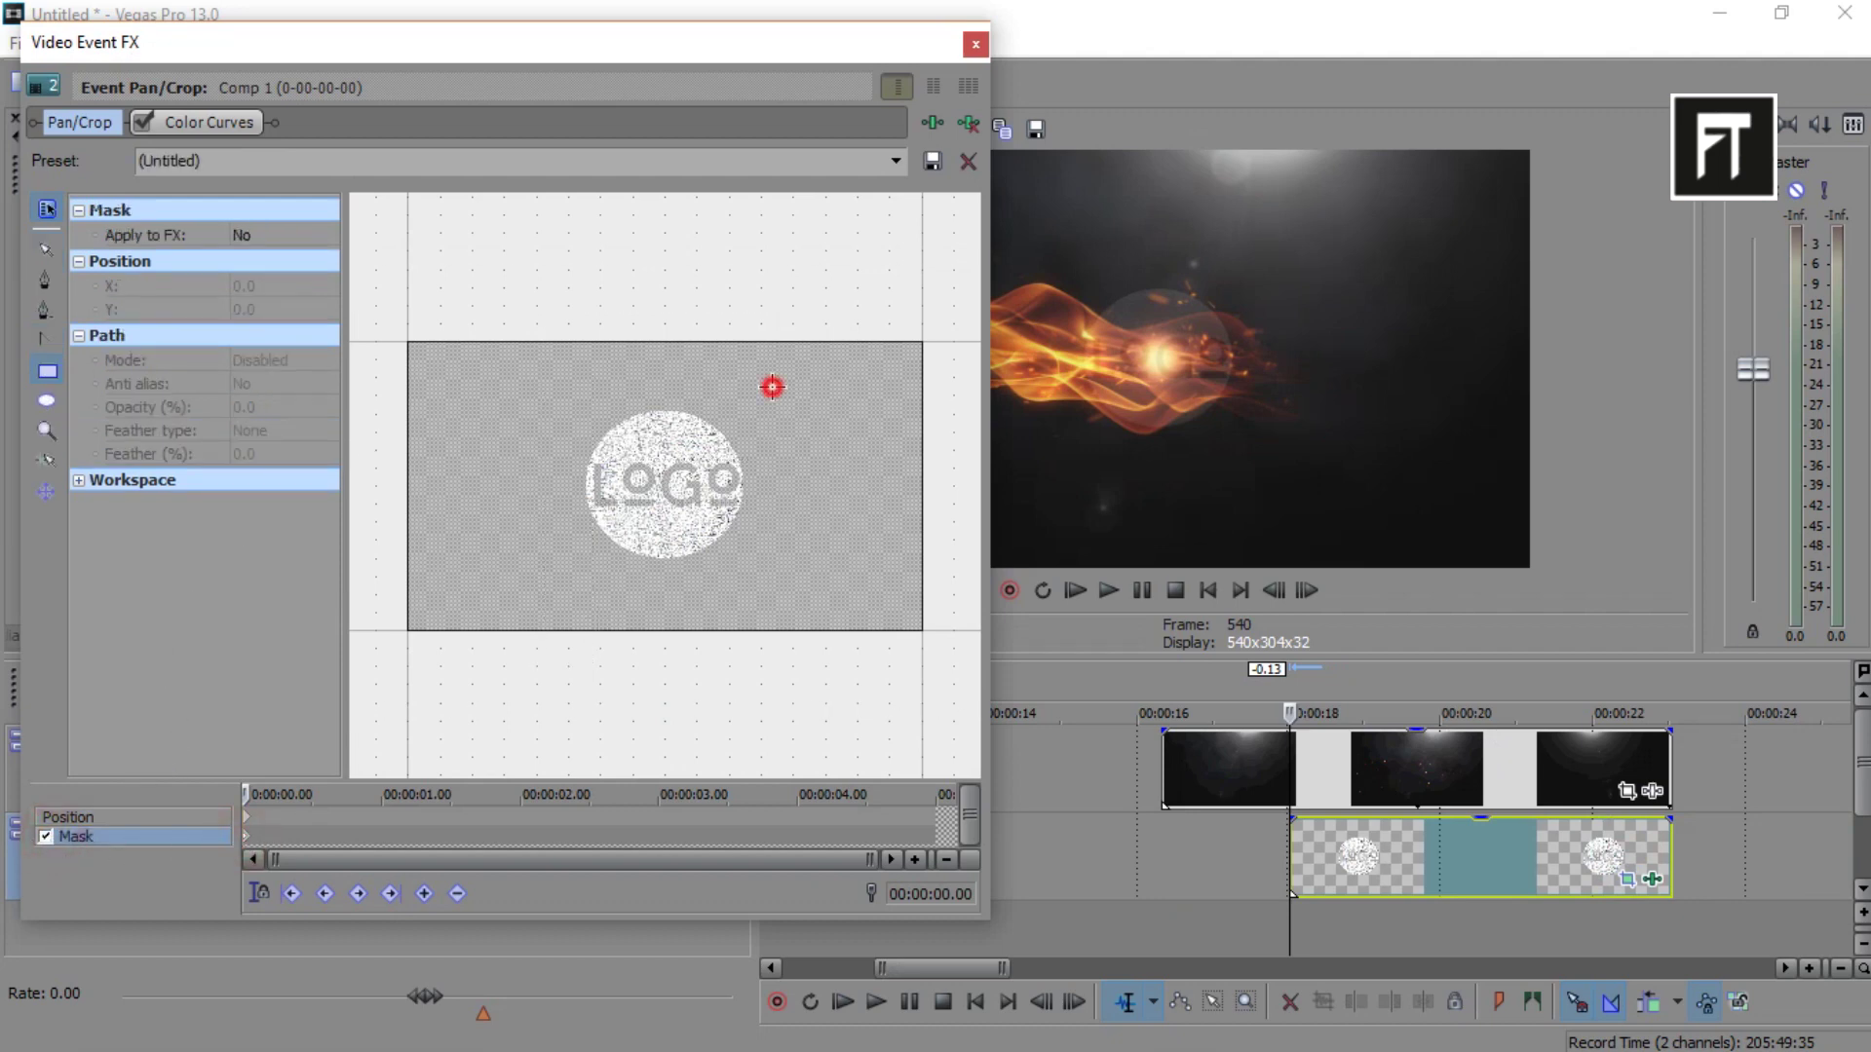
drag(772, 387, 546, 584)
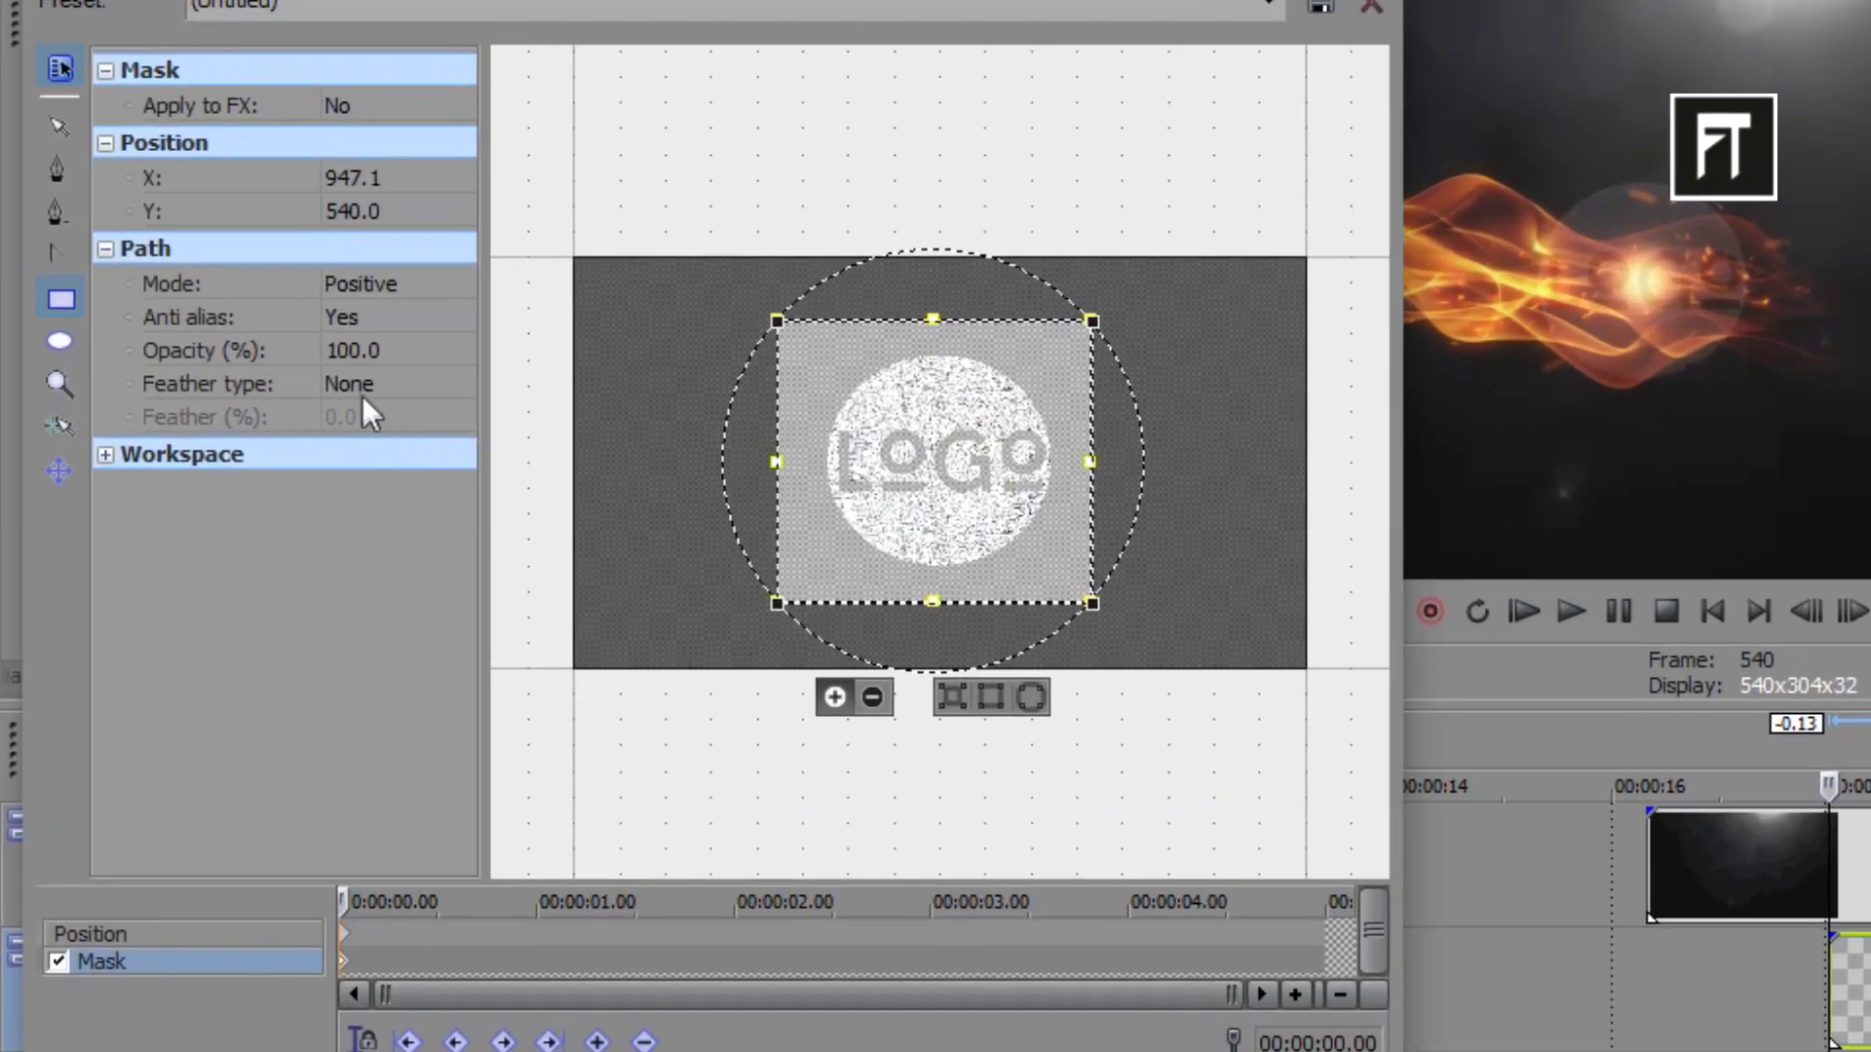
click(358, 385)
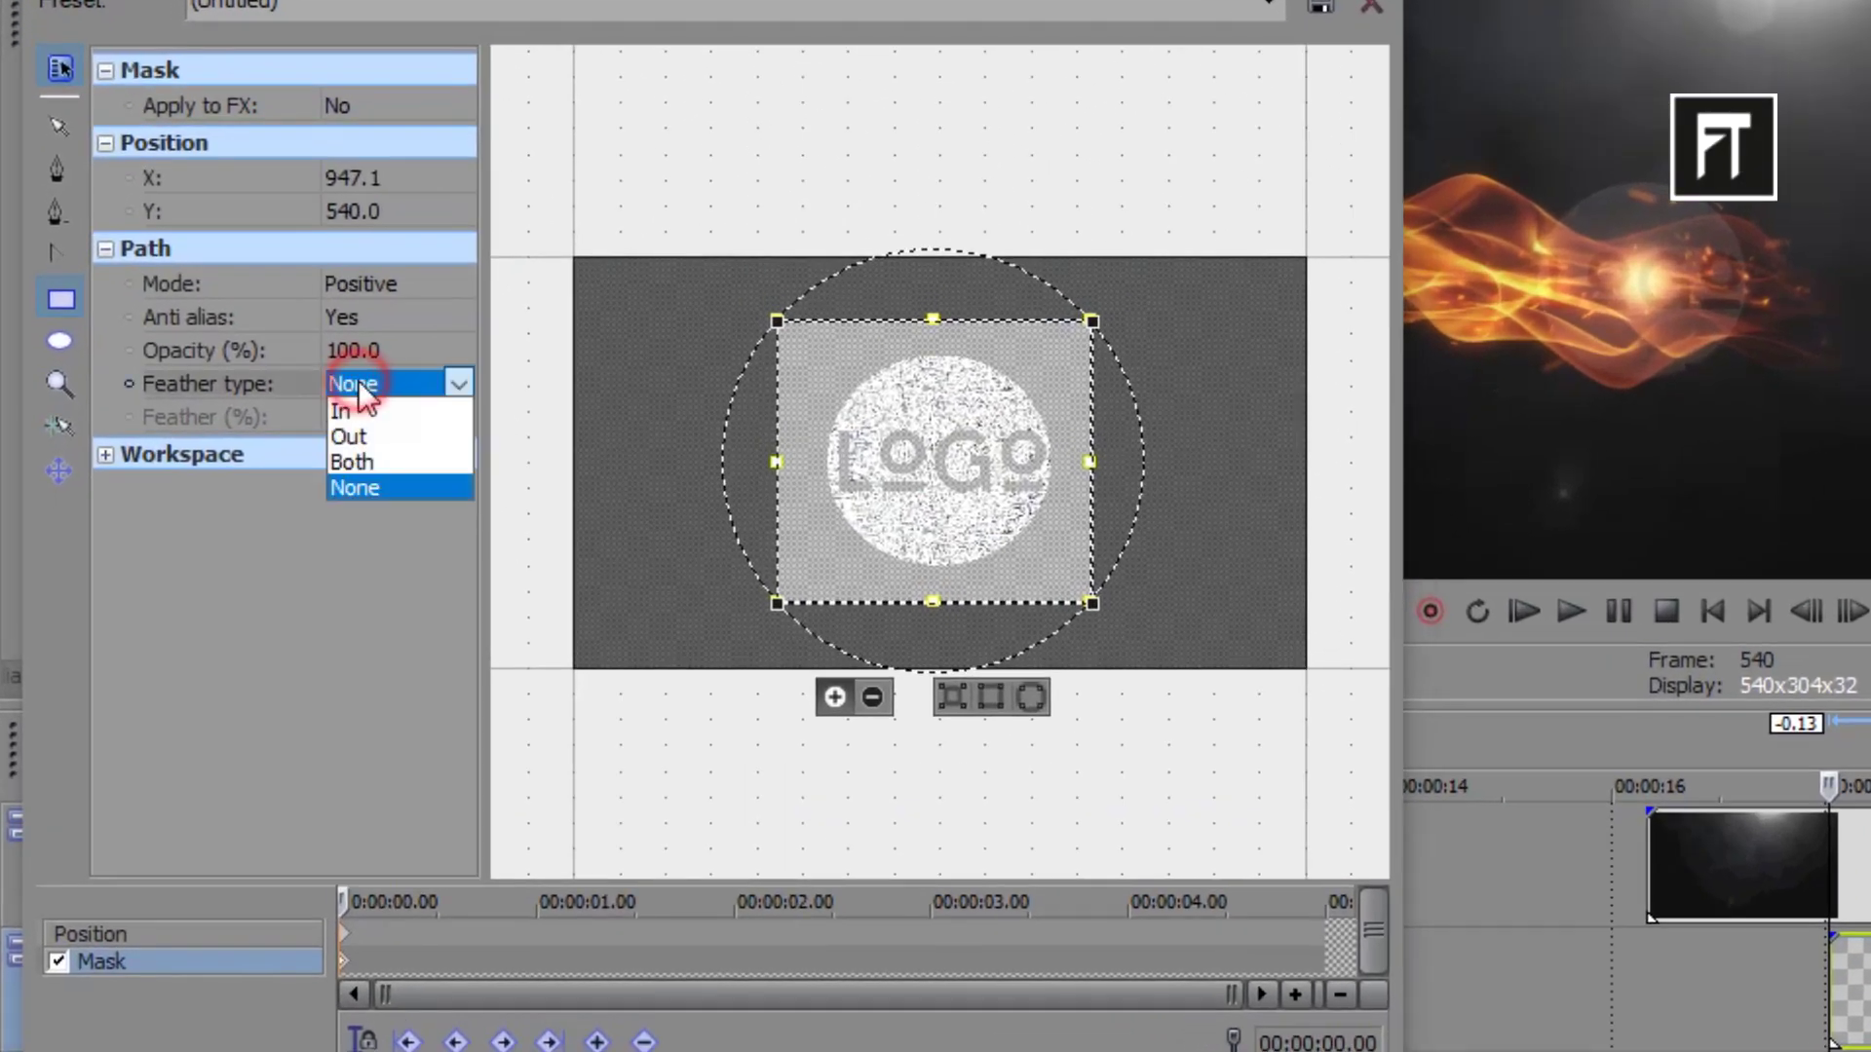
click(380, 460)
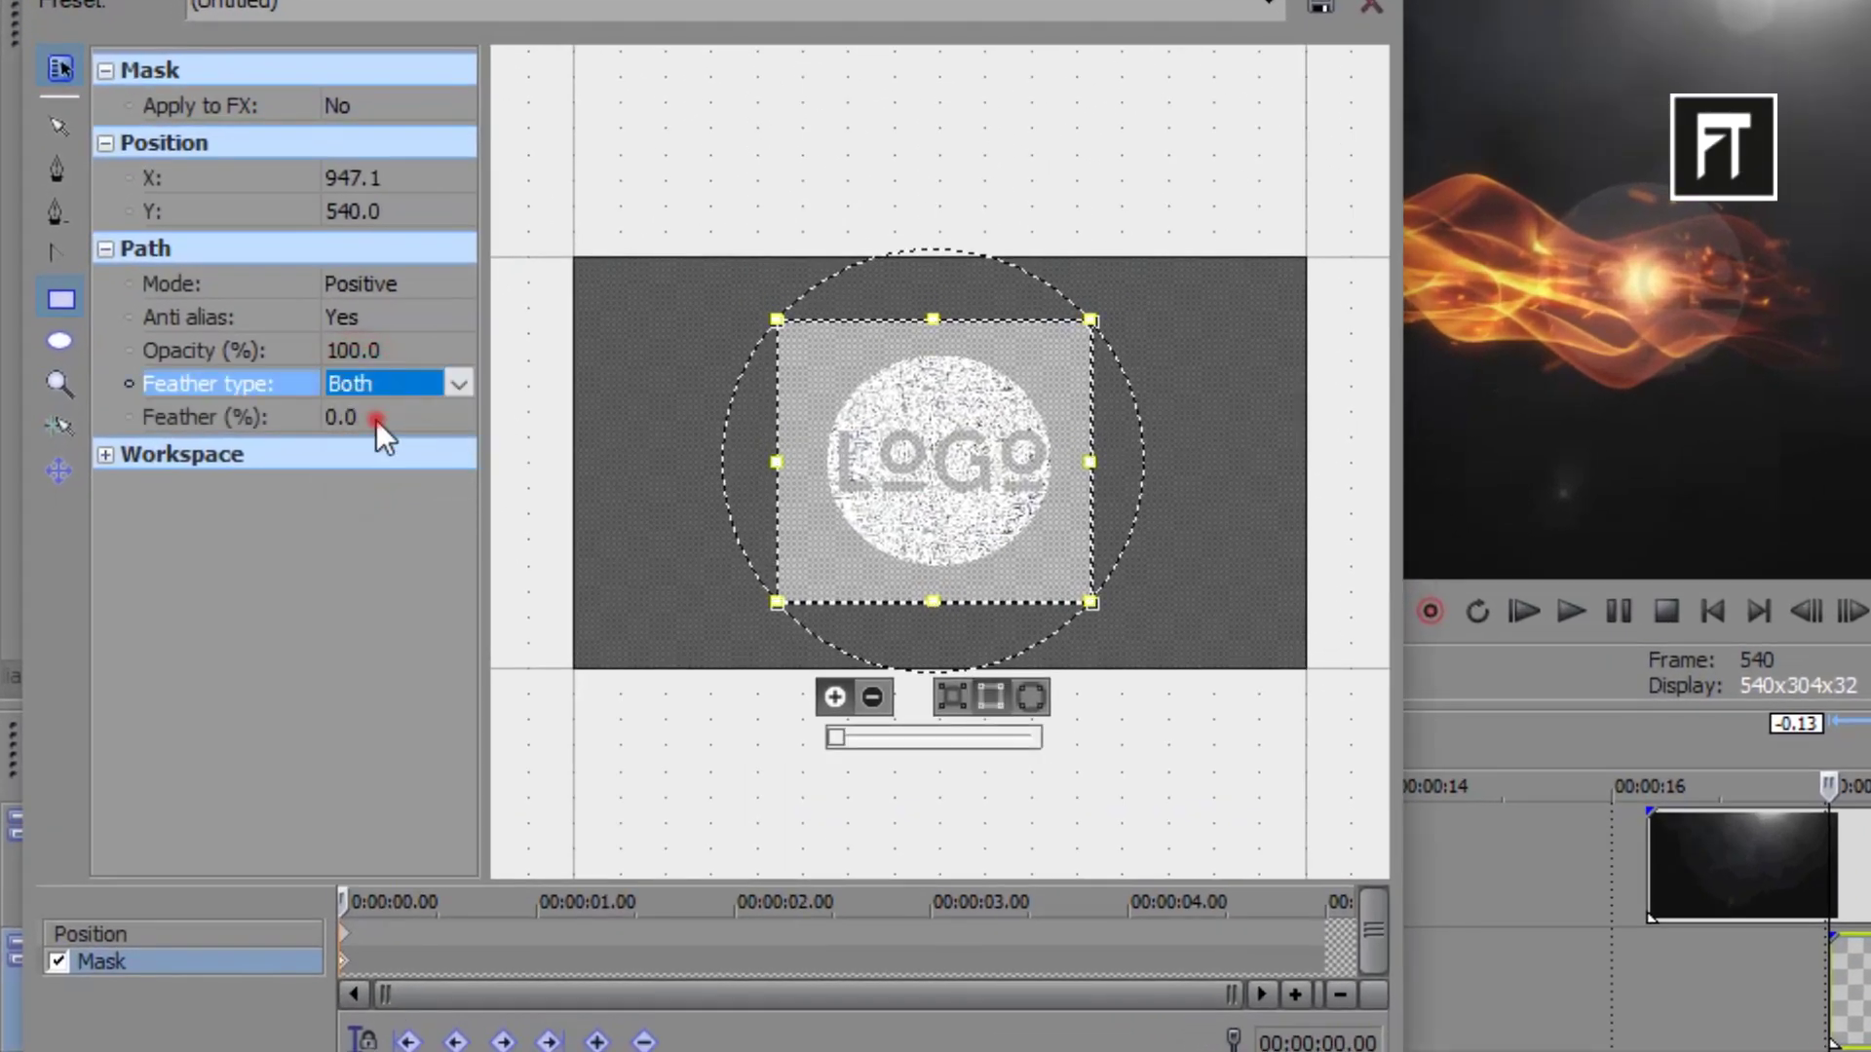
click(378, 418)
text(40)
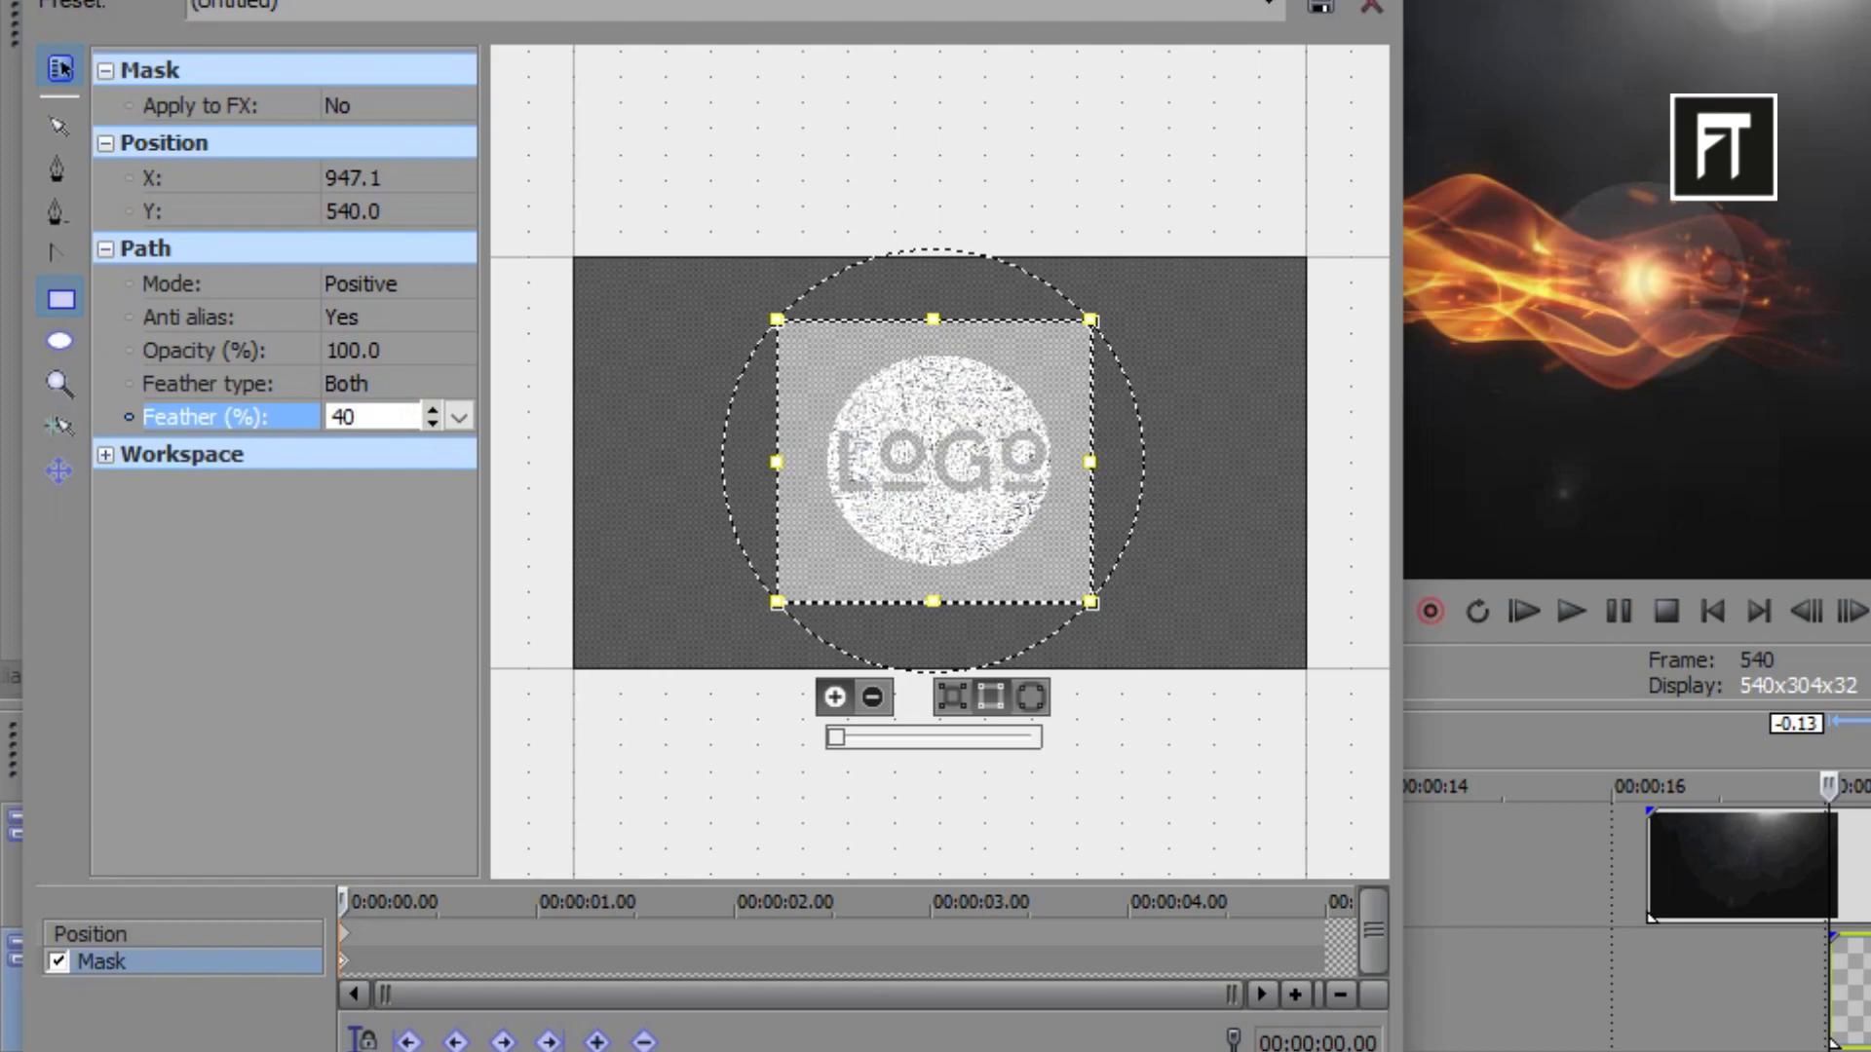
key(Return)
Place the mask off the left edge at 0:00 and over the centre at 1:02.
drag(675, 518, 498, 531)
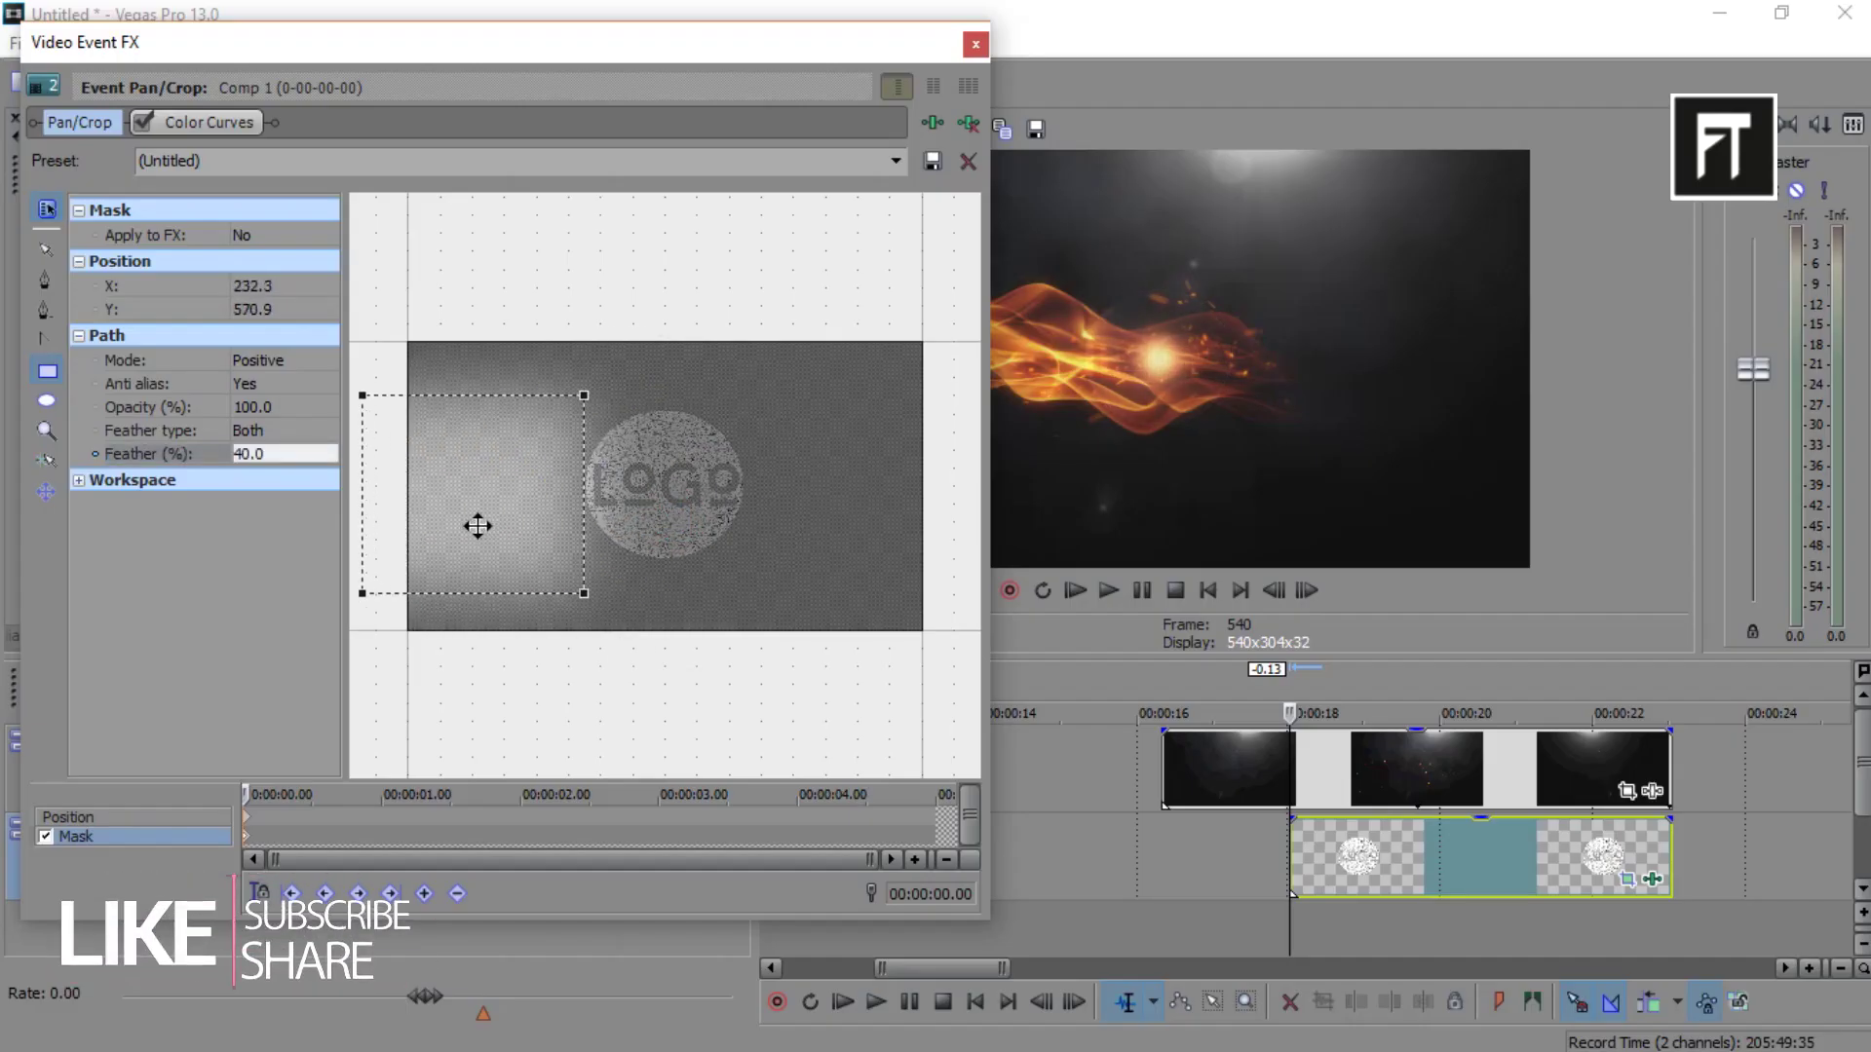
drag(497, 531, 478, 521)
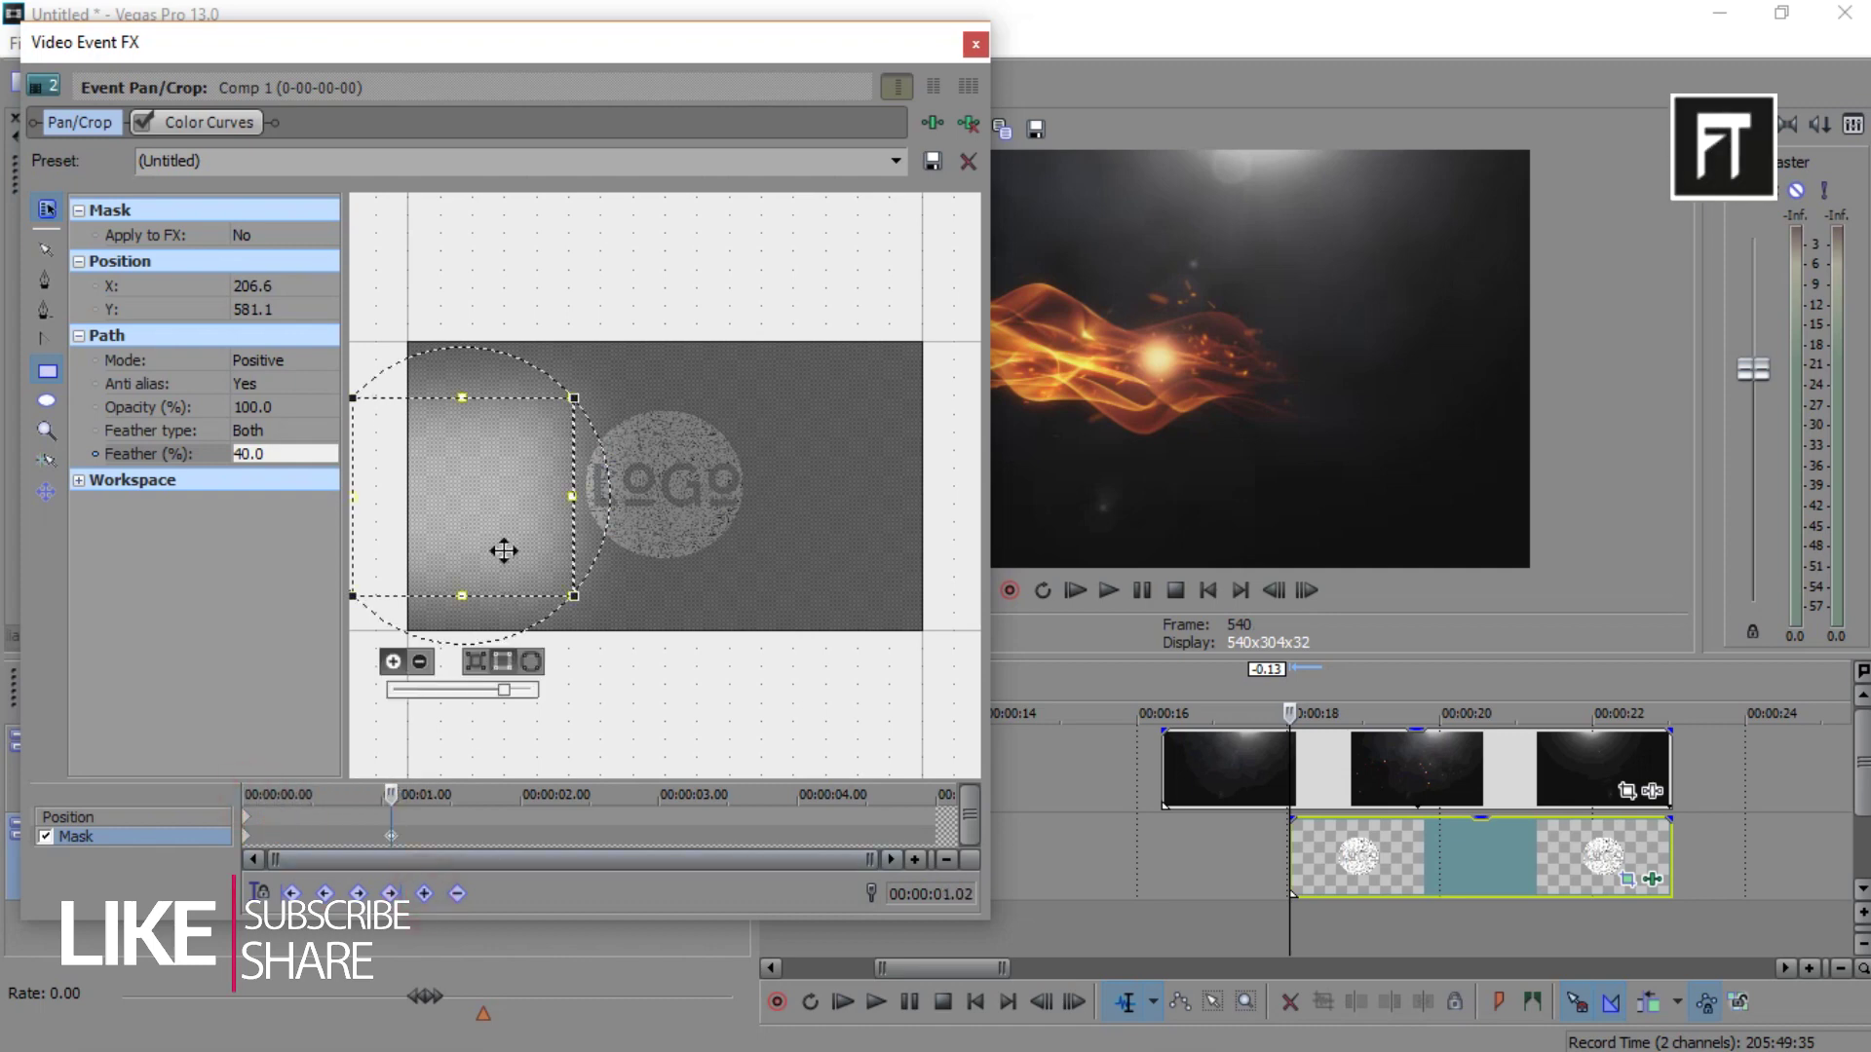
drag(503, 551, 696, 537)
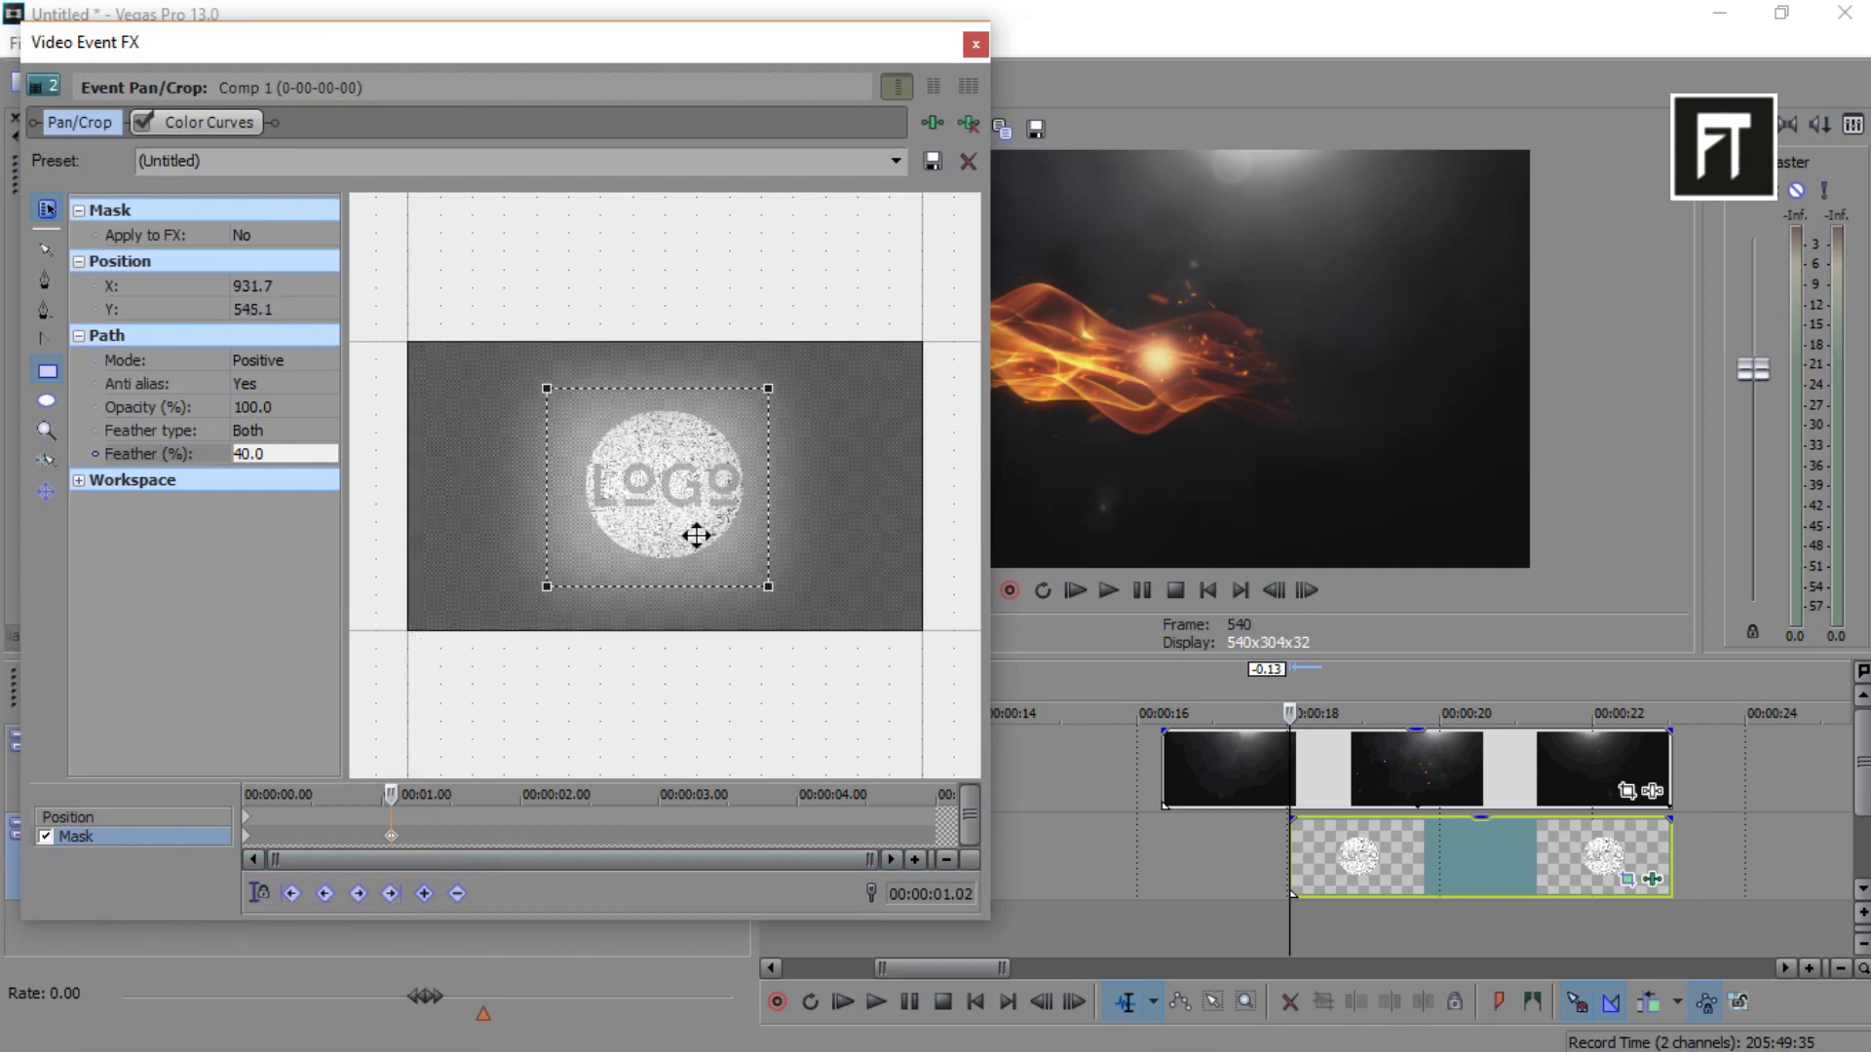
click(696, 536)
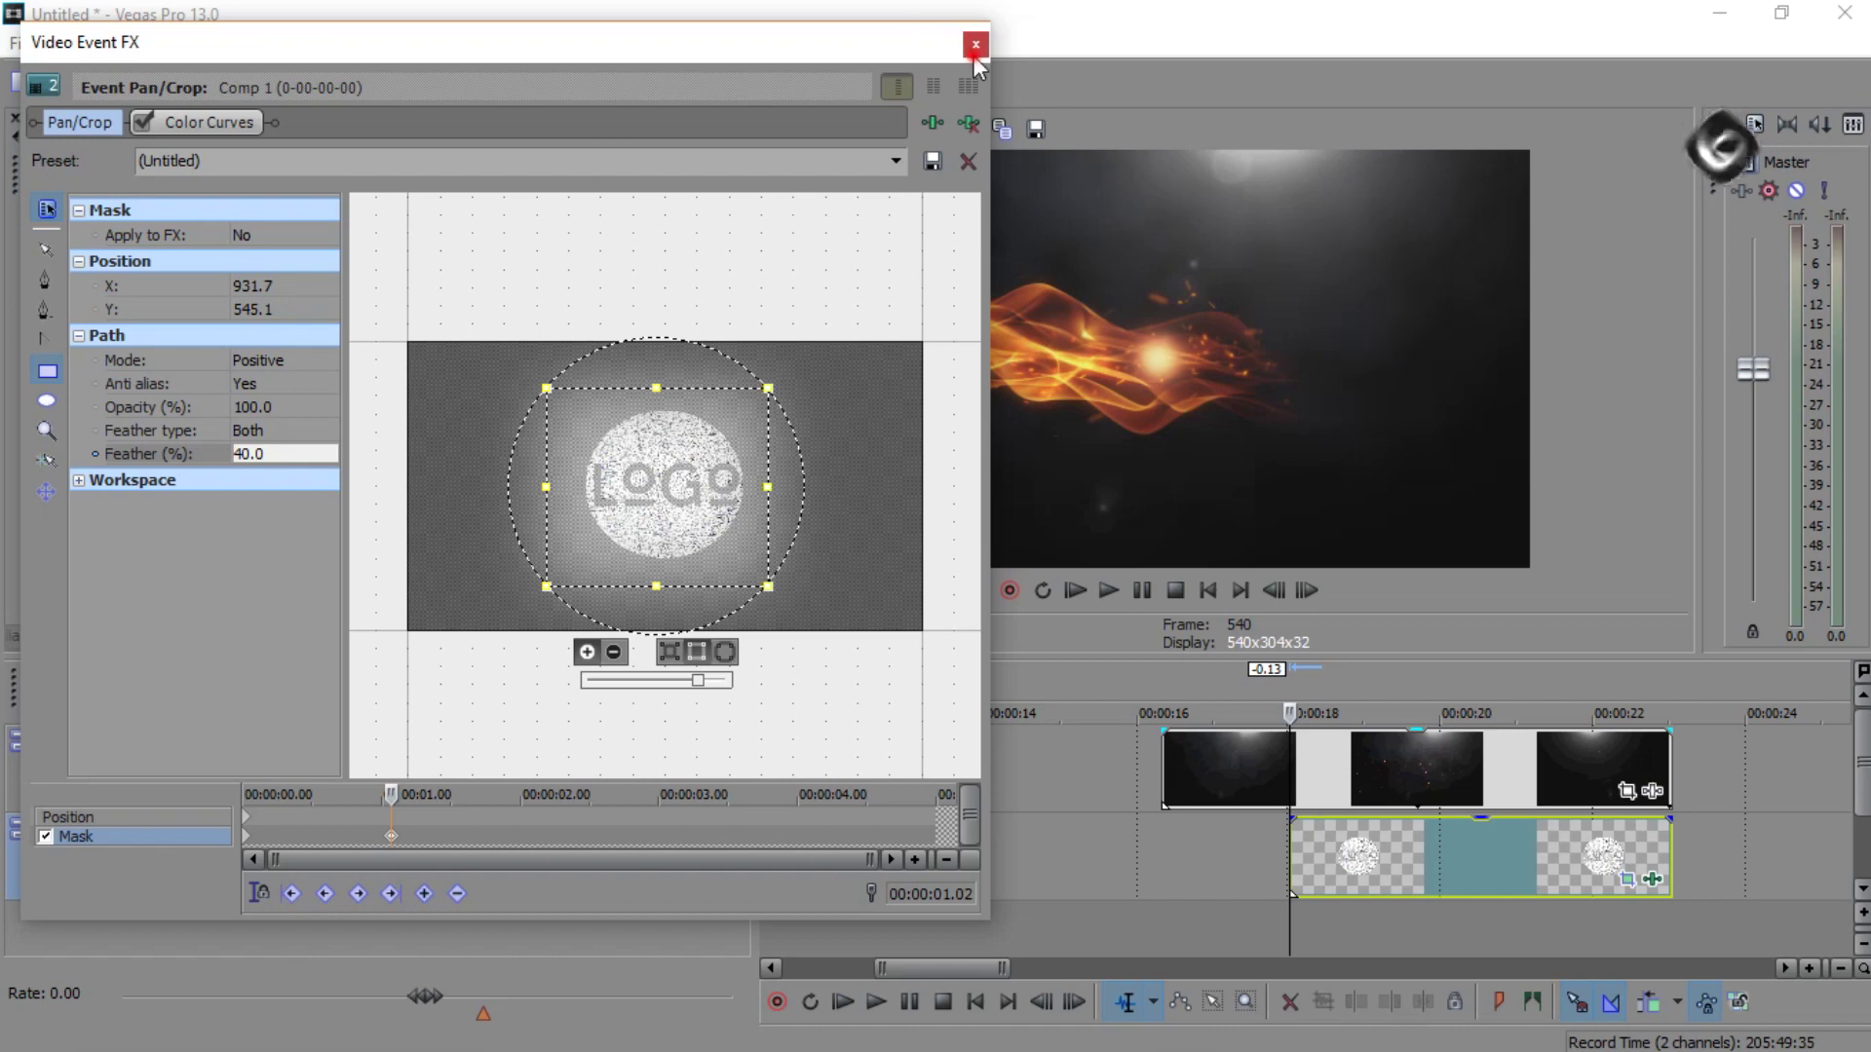
click(974, 59)
scroll(1372, 806, up, 2)
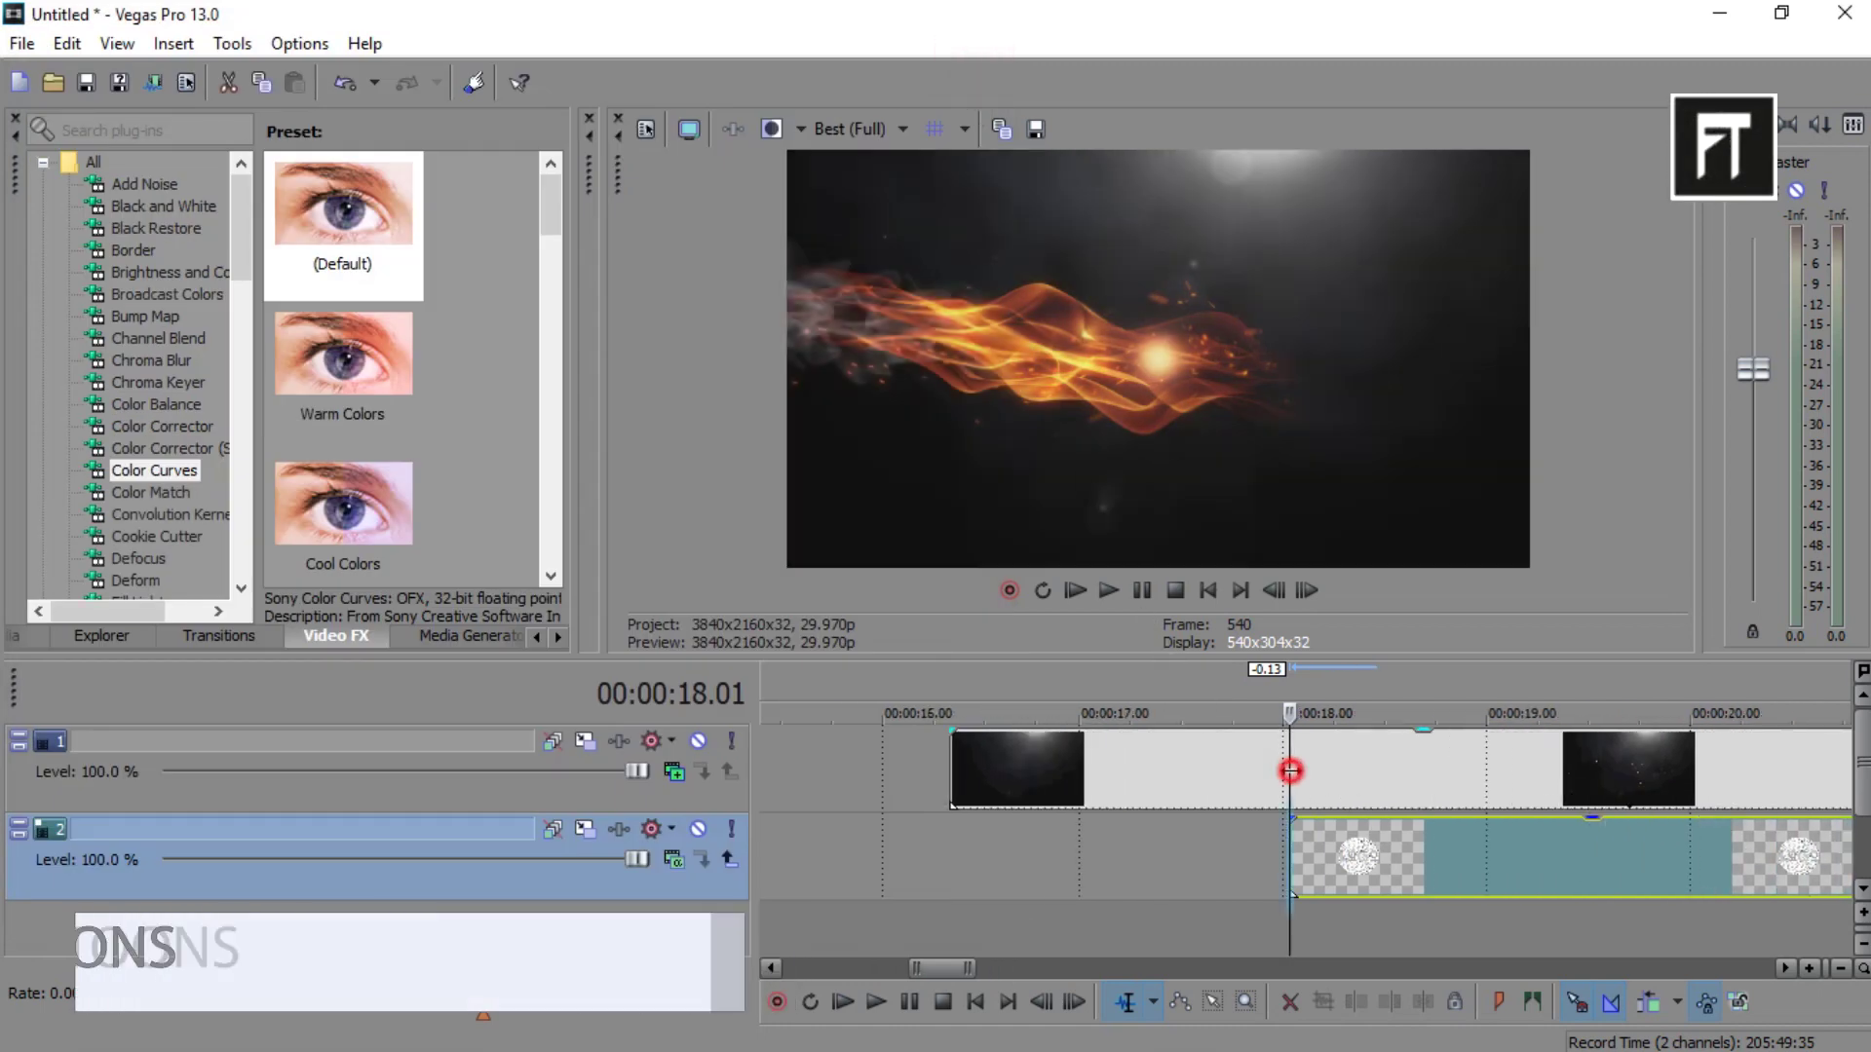
Snap the logo event's end to the flame clip's end and reopen its Pan/Crop.
mouse_move(1292, 770)
mouse_down()
mouse_move(1433, 807)
mouse_move(1375, 820)
mouse_up()
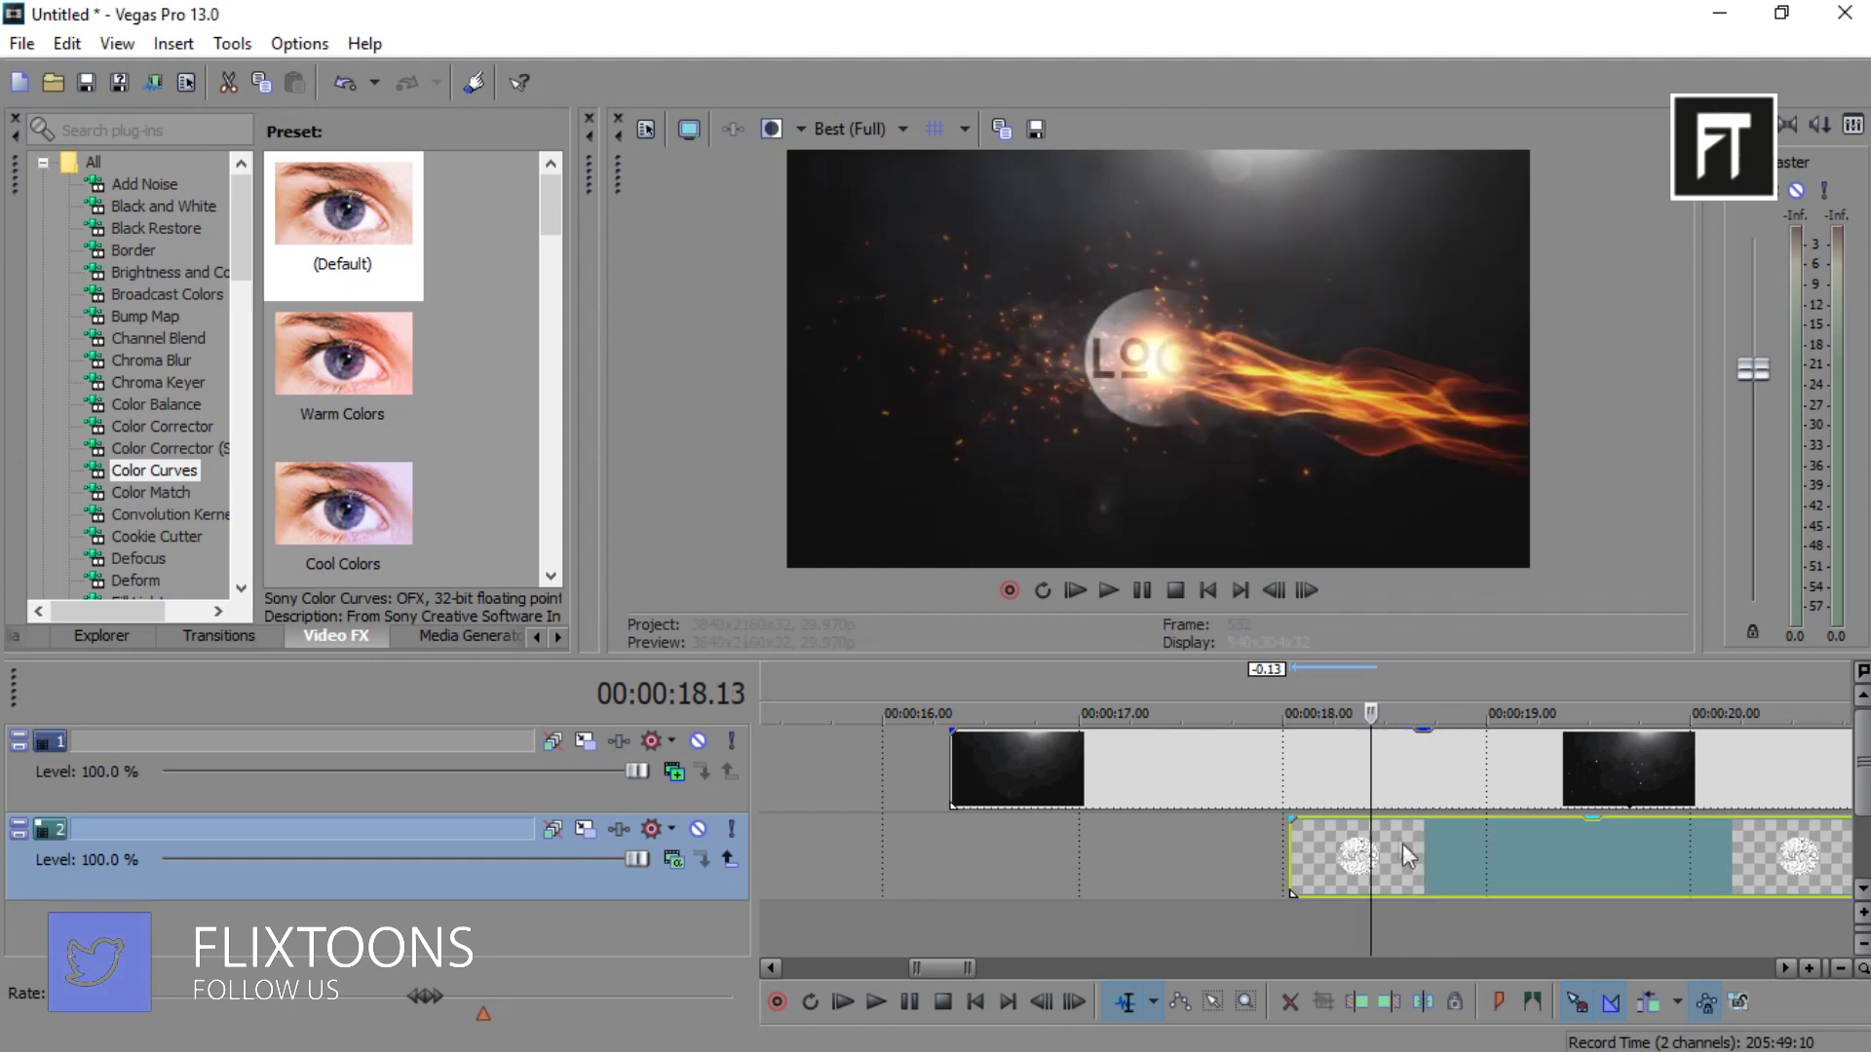
scroll(1403, 848, down, 3)
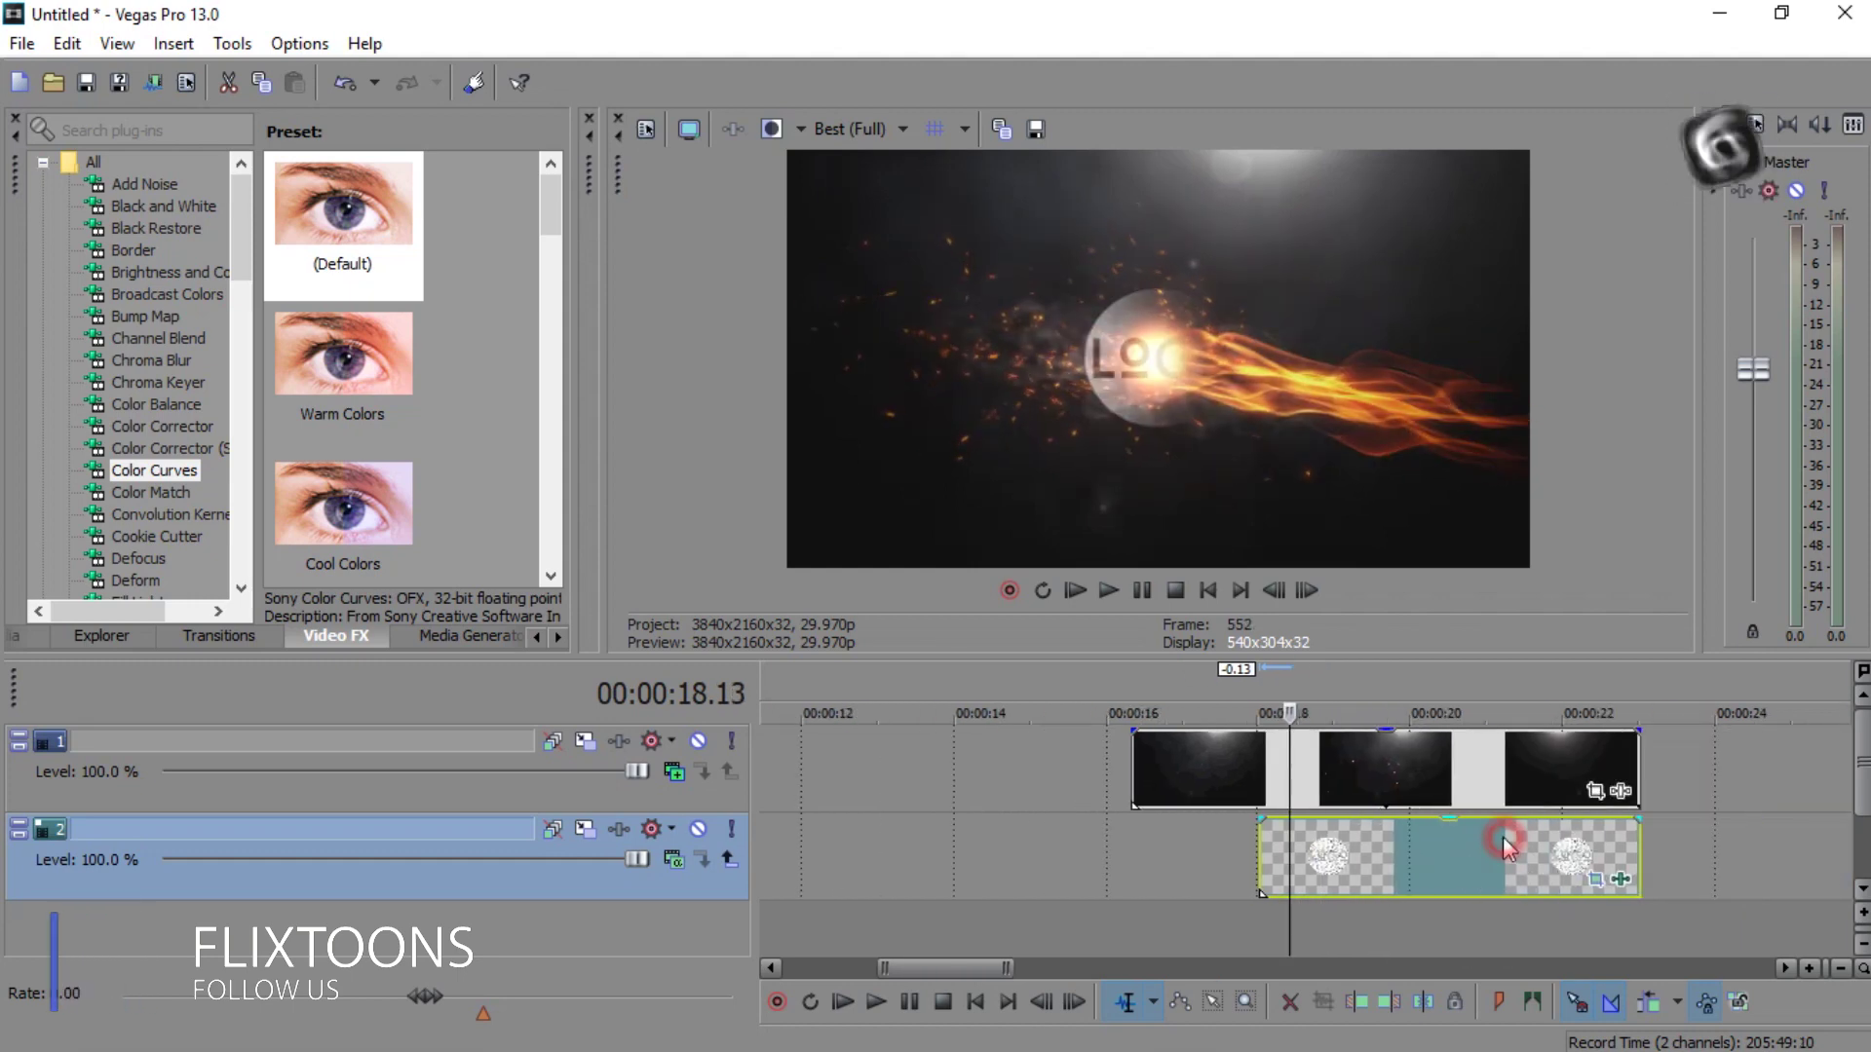
drag(1503, 836, 1482, 845)
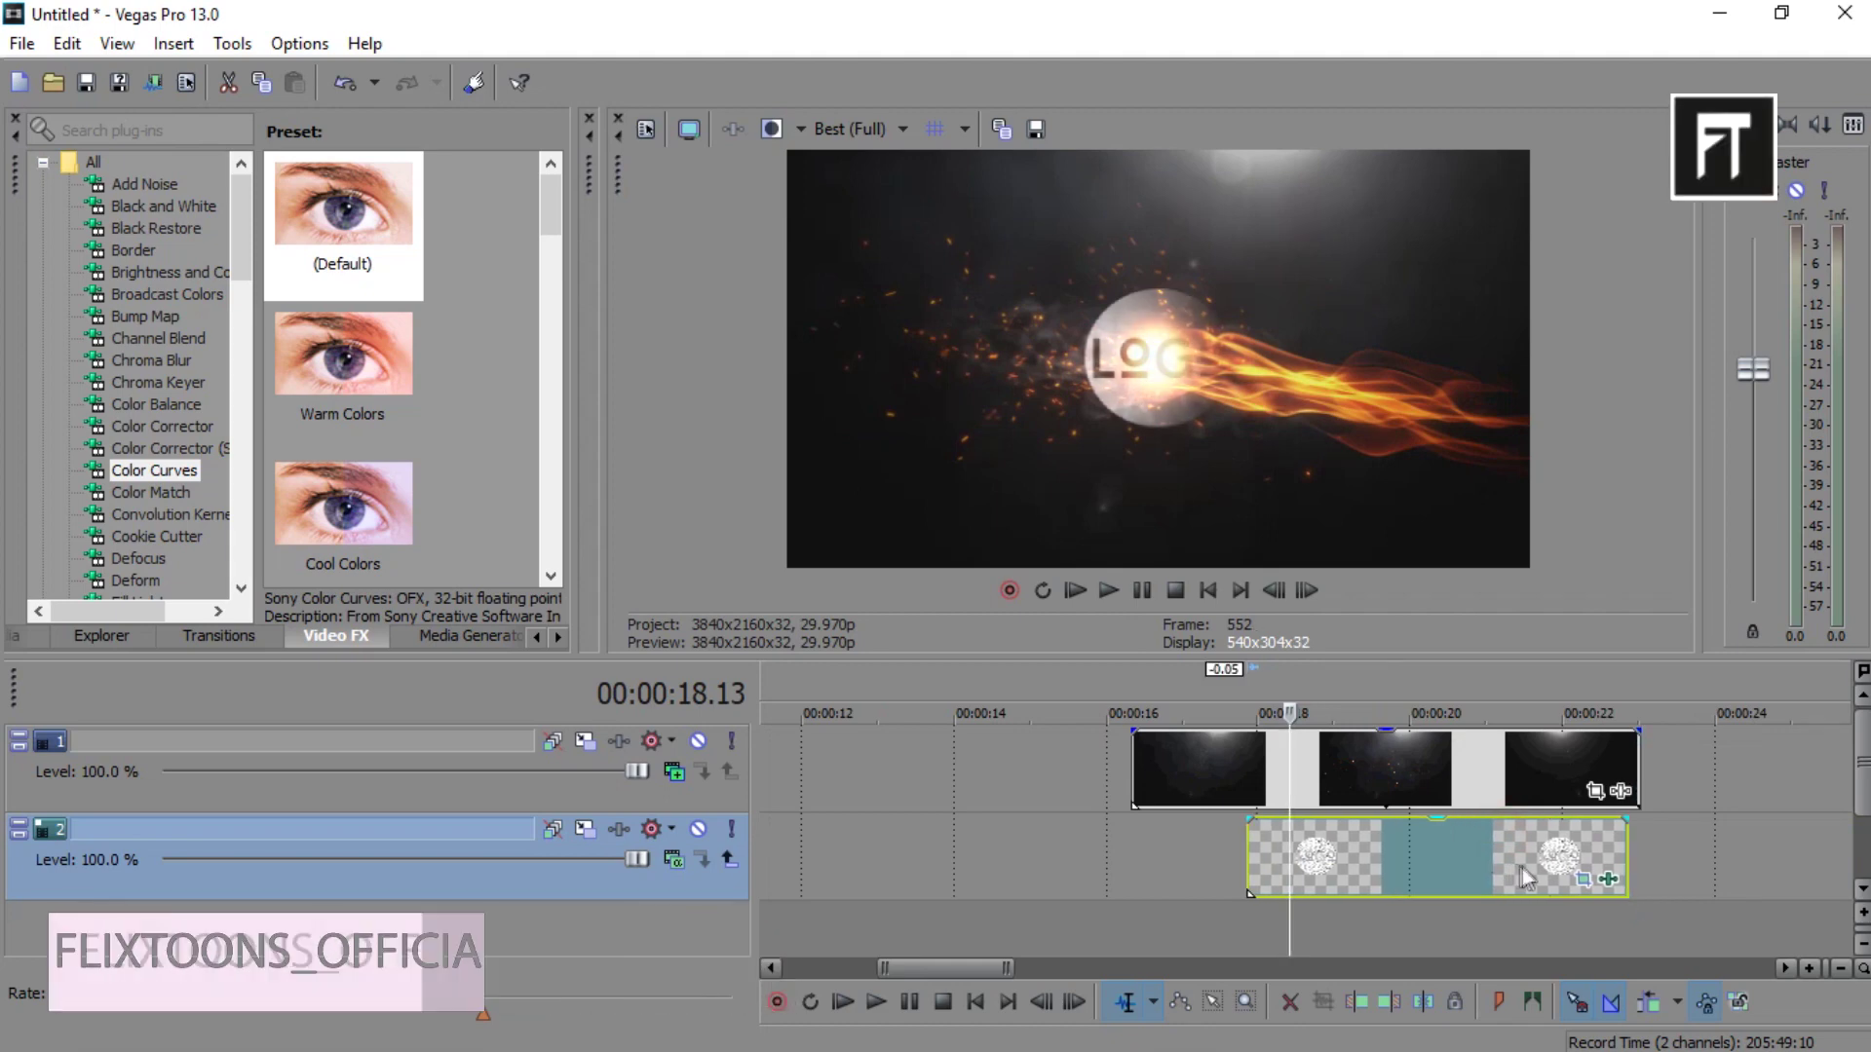
click(1583, 879)
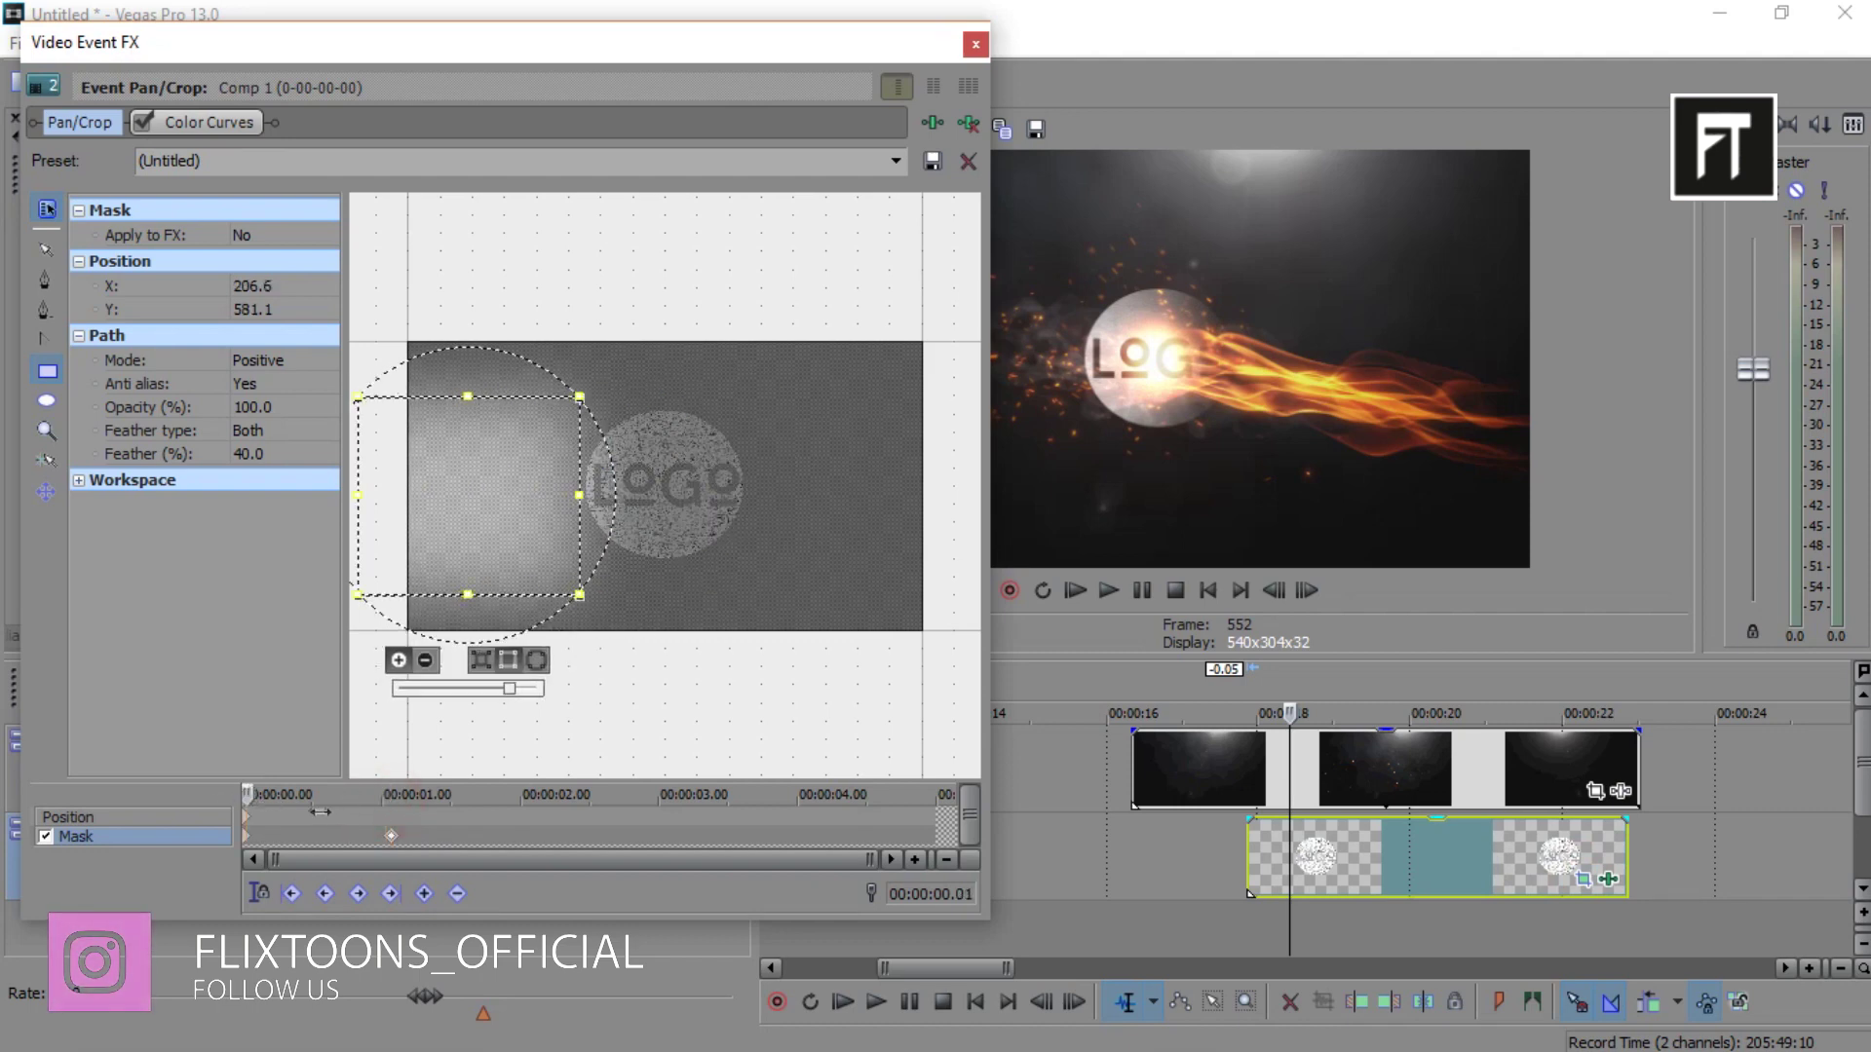
Keyframe the logo framing at 1:02 with the frame enlarged to about 4414 wide.
drag(357, 799, 352, 800)
click(247, 824)
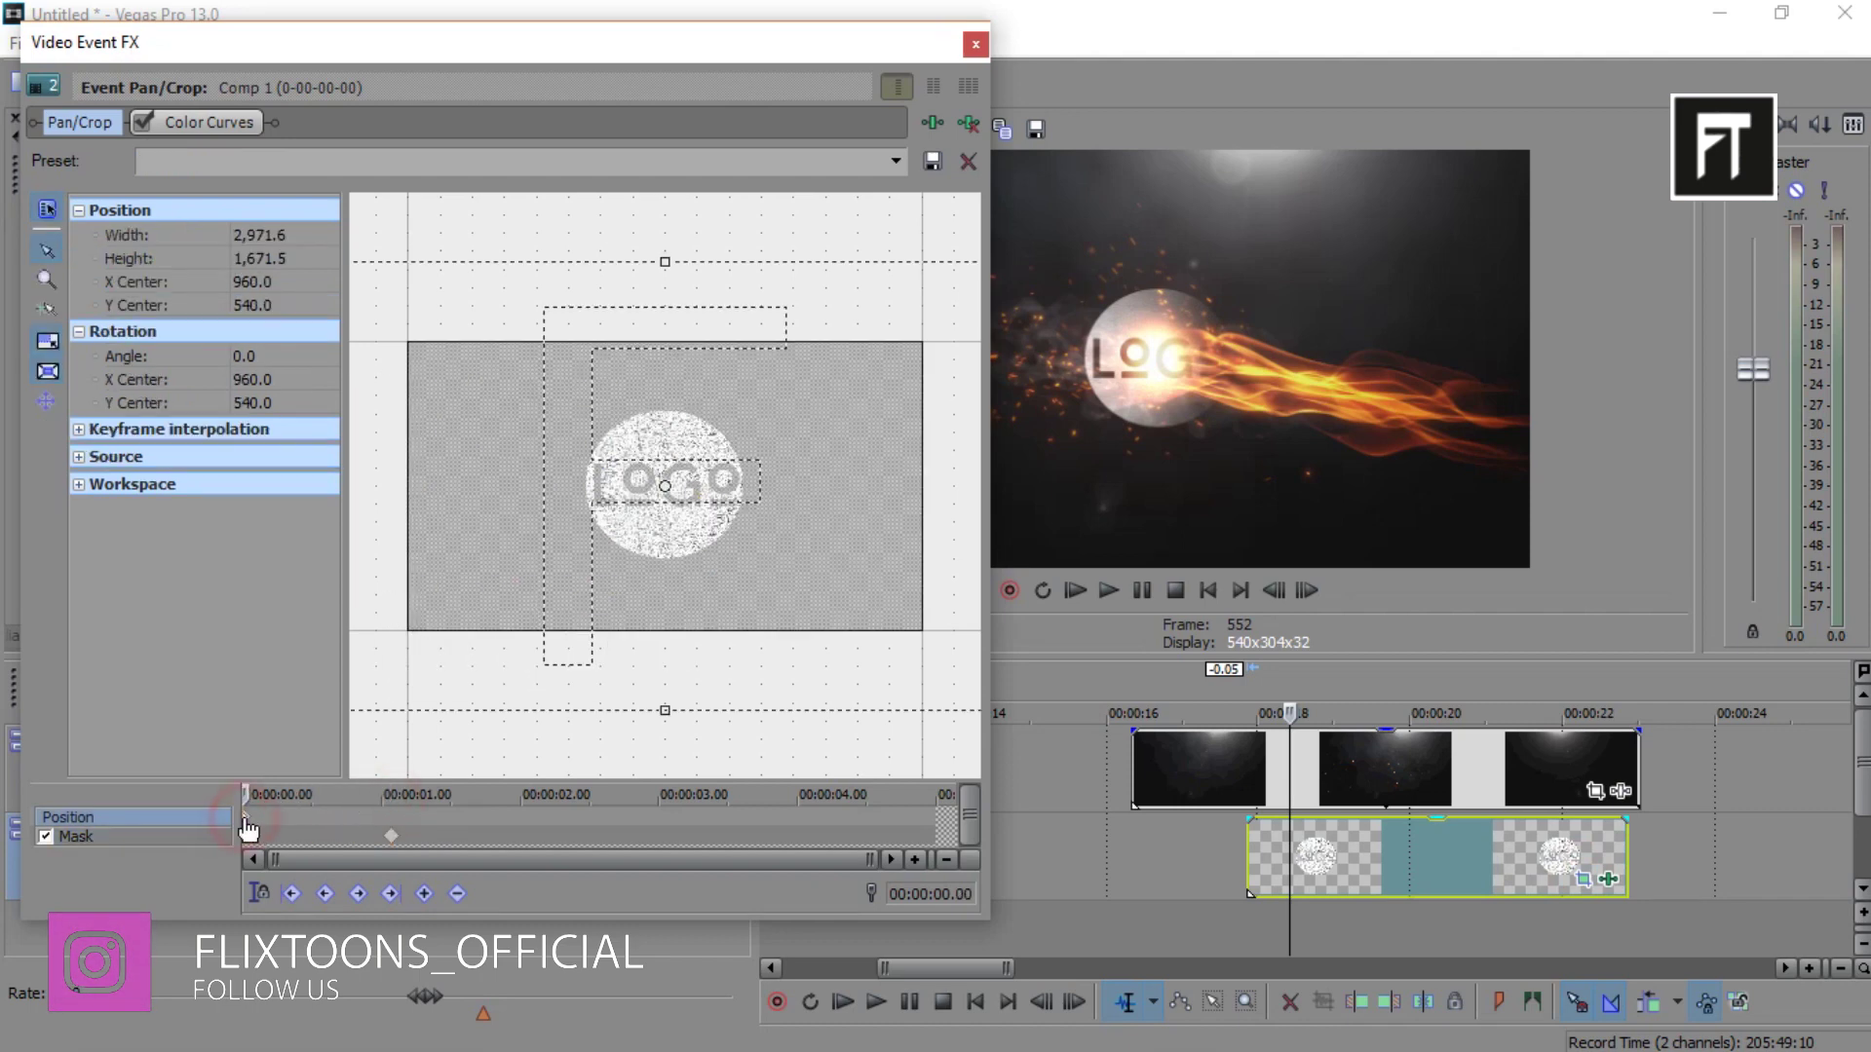
scroll(488, 602, down, 3)
scroll(488, 601, down, 2)
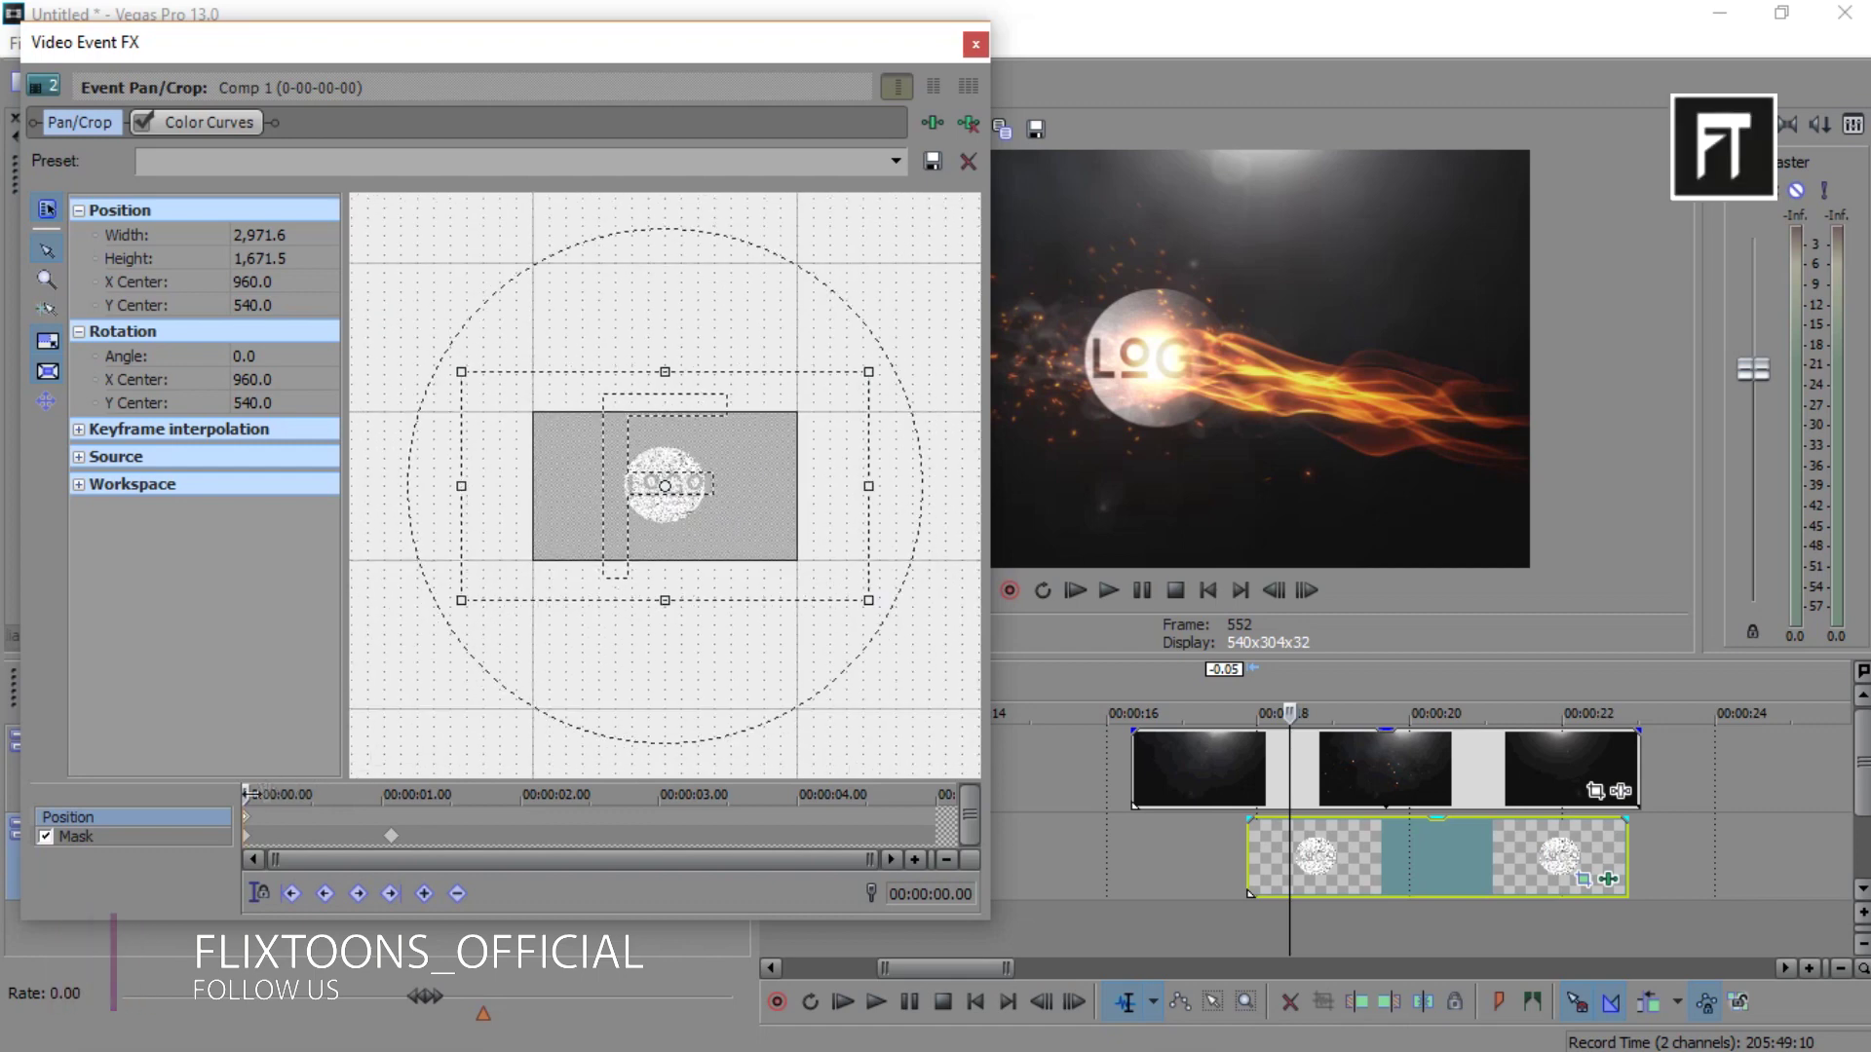
click(246, 794)
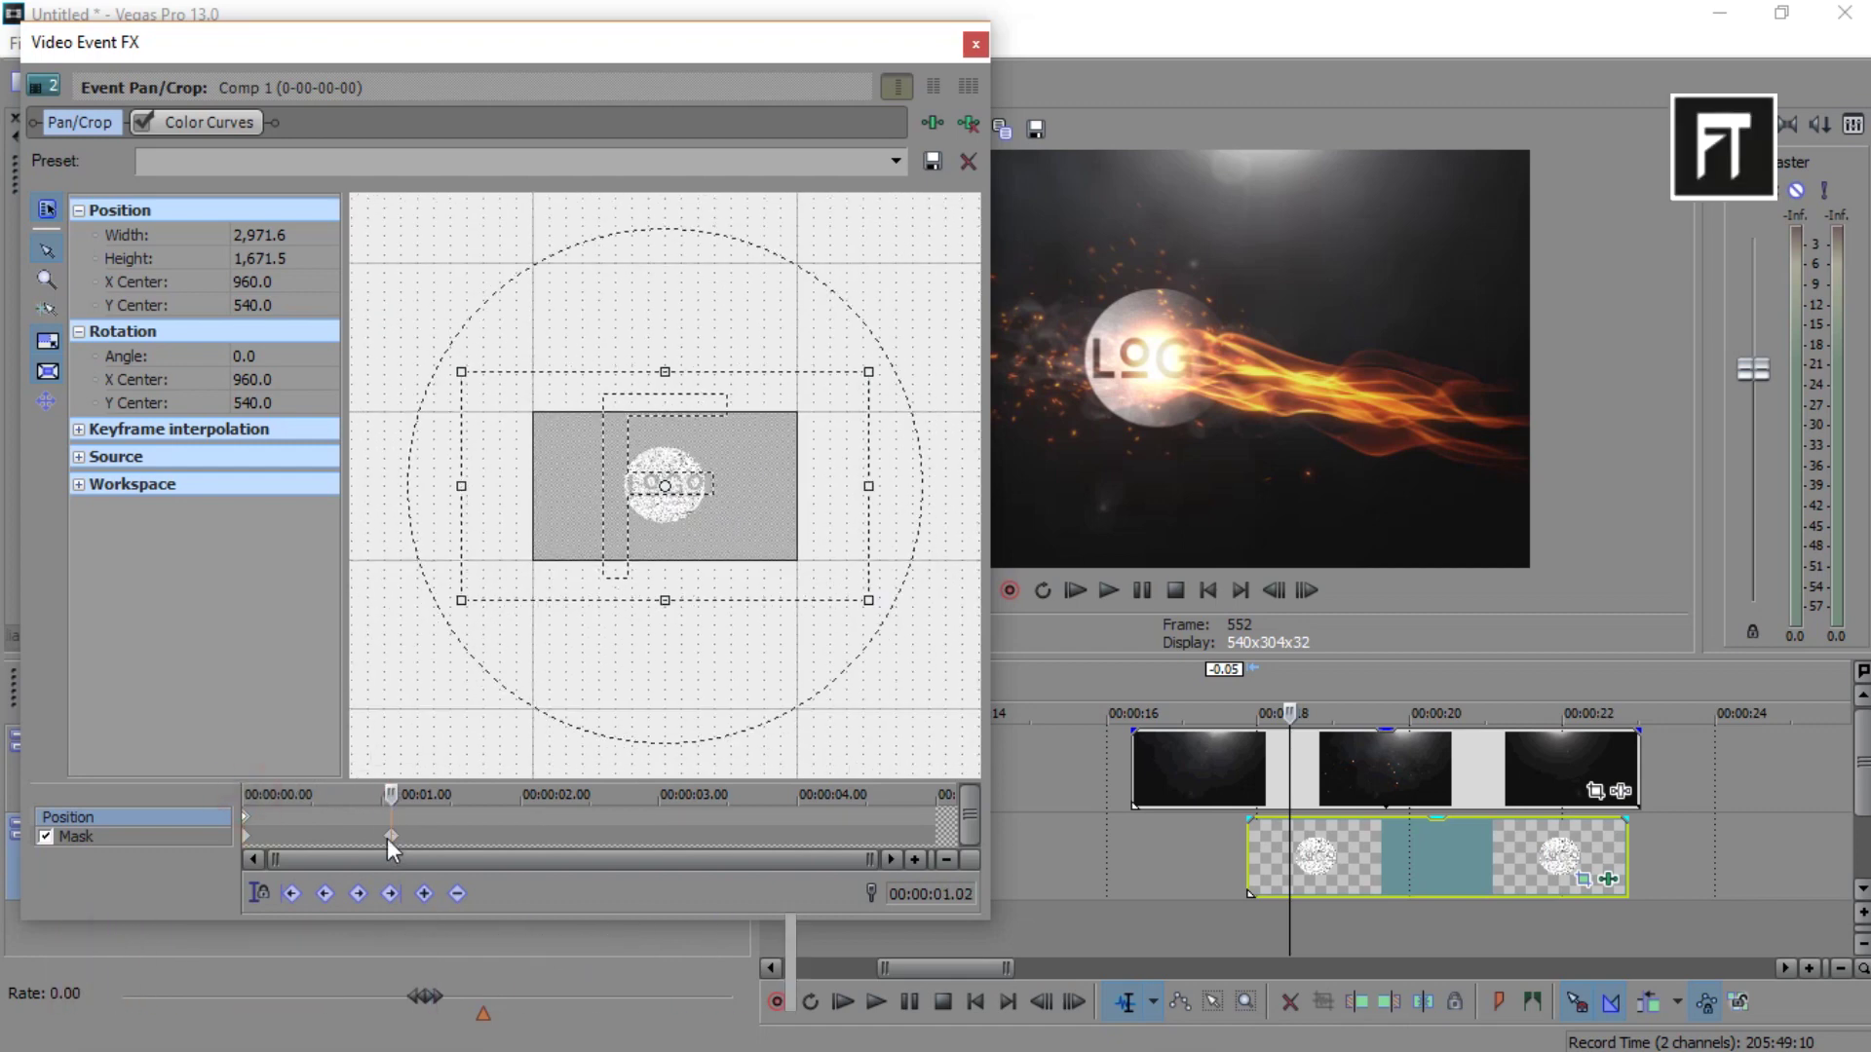
click(424, 893)
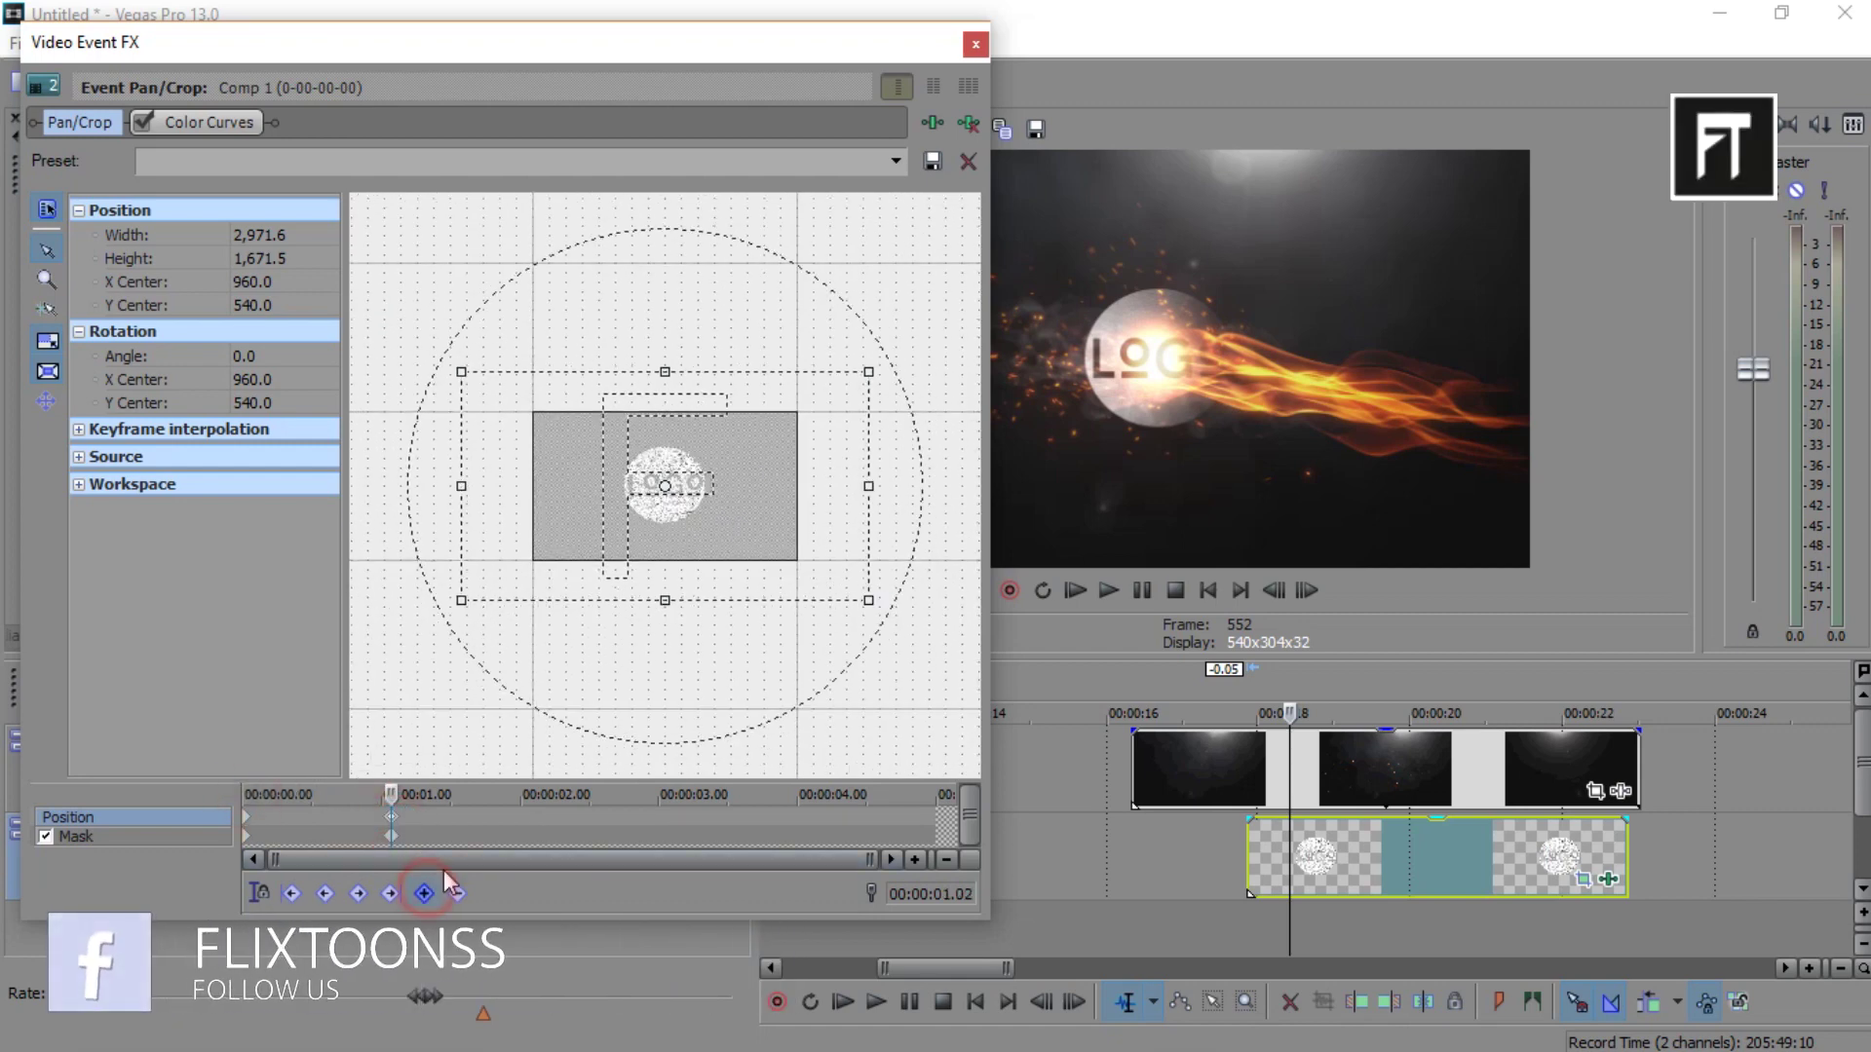
drag(868, 600, 929, 669)
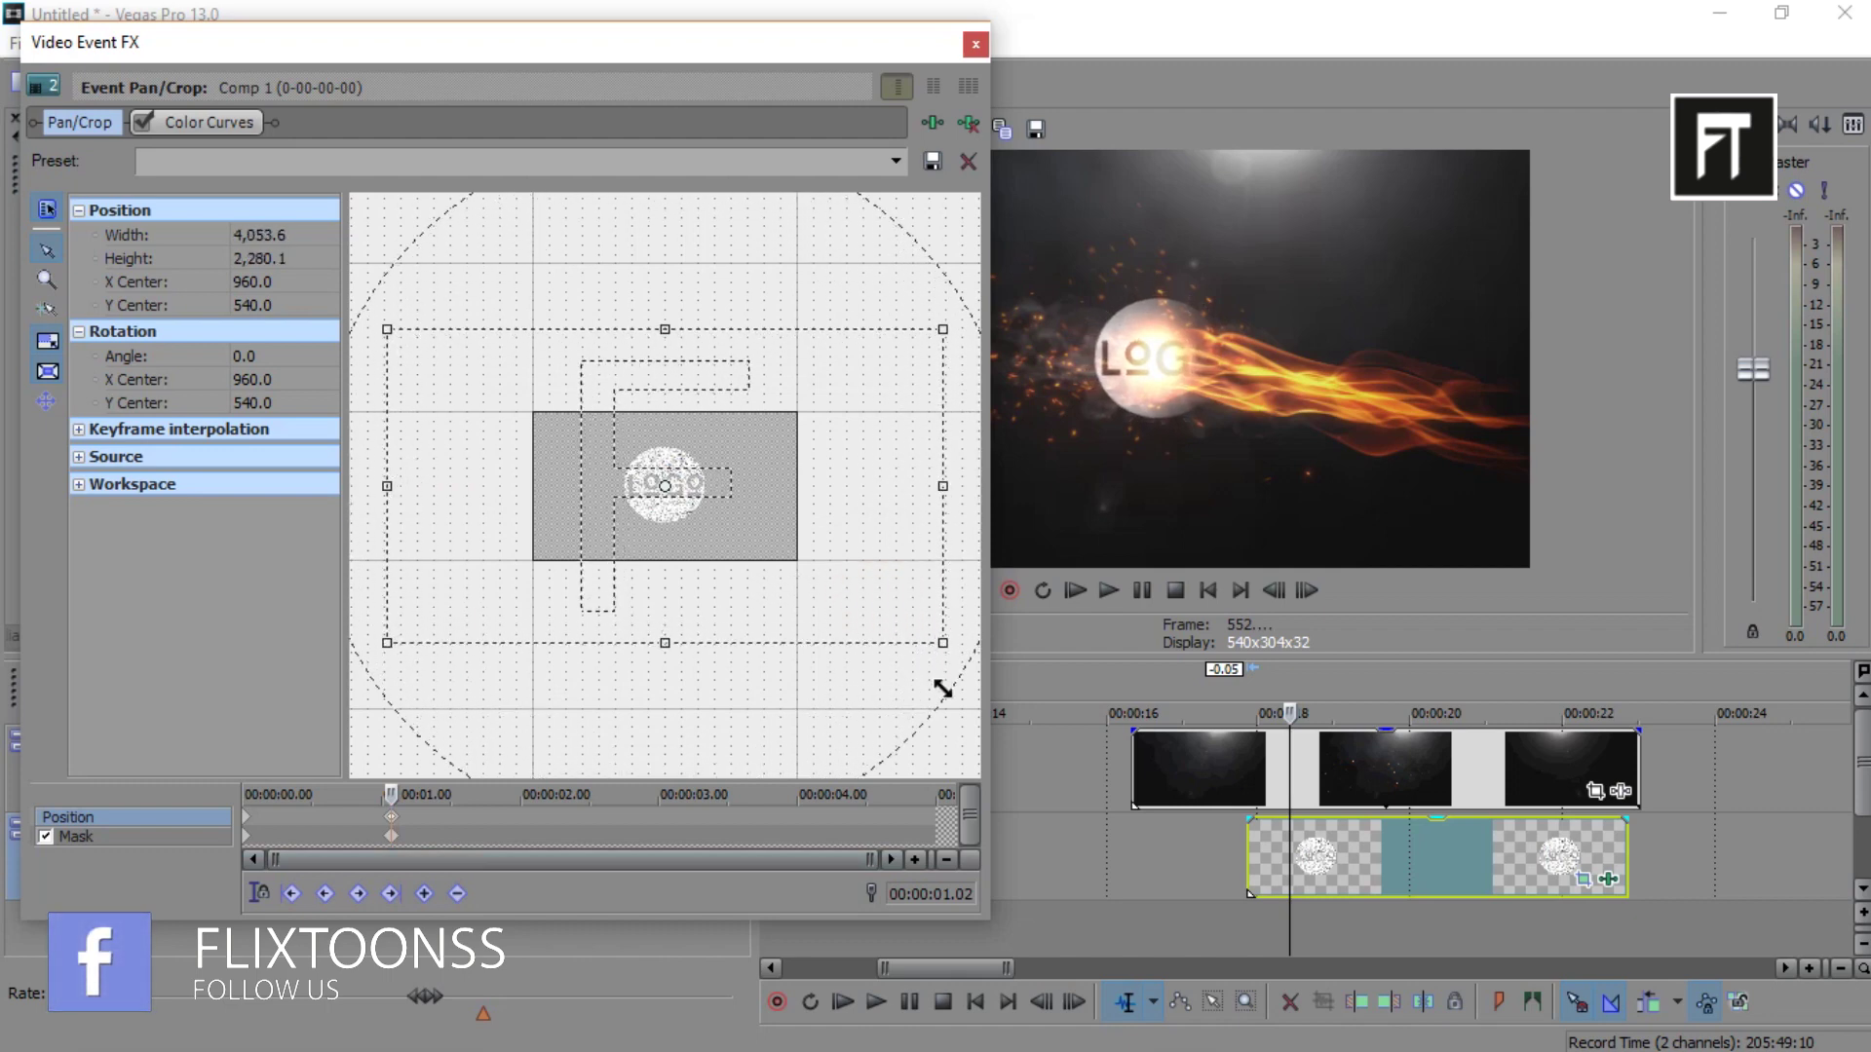
drag(928, 669, 970, 693)
click(1275, 775)
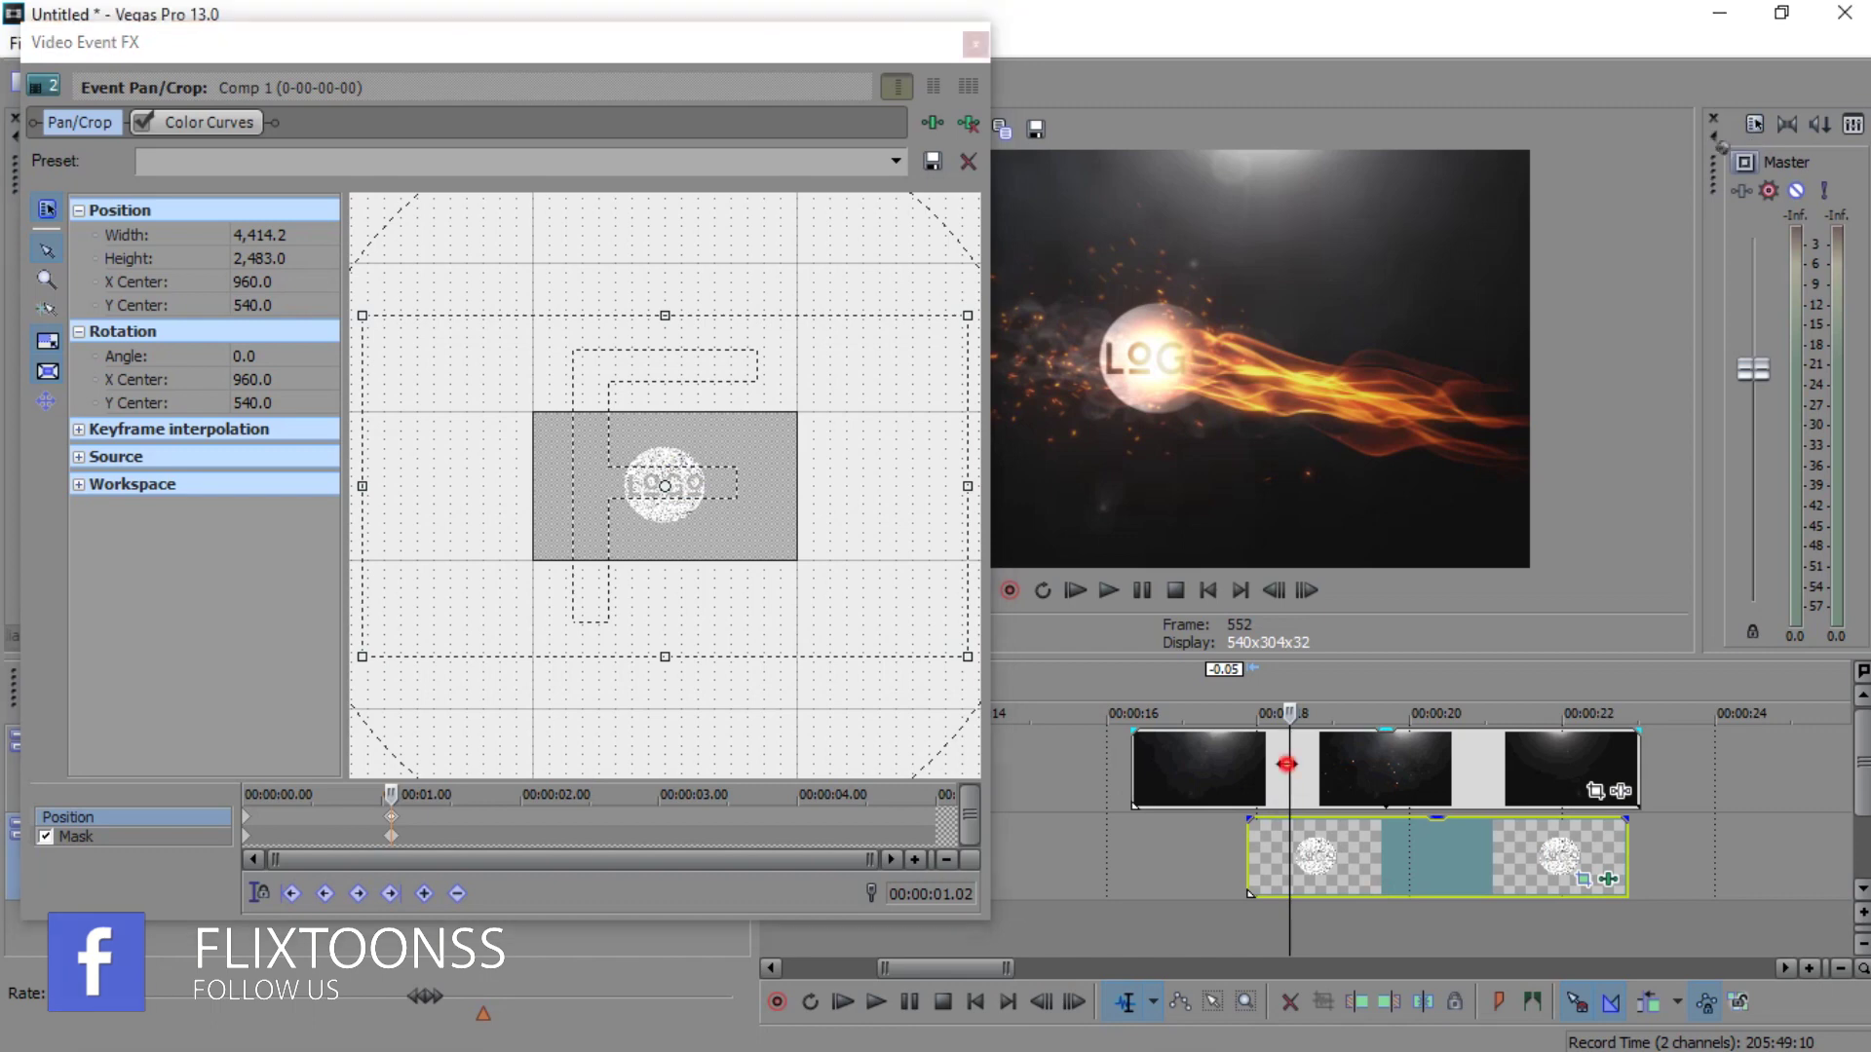
click(1386, 783)
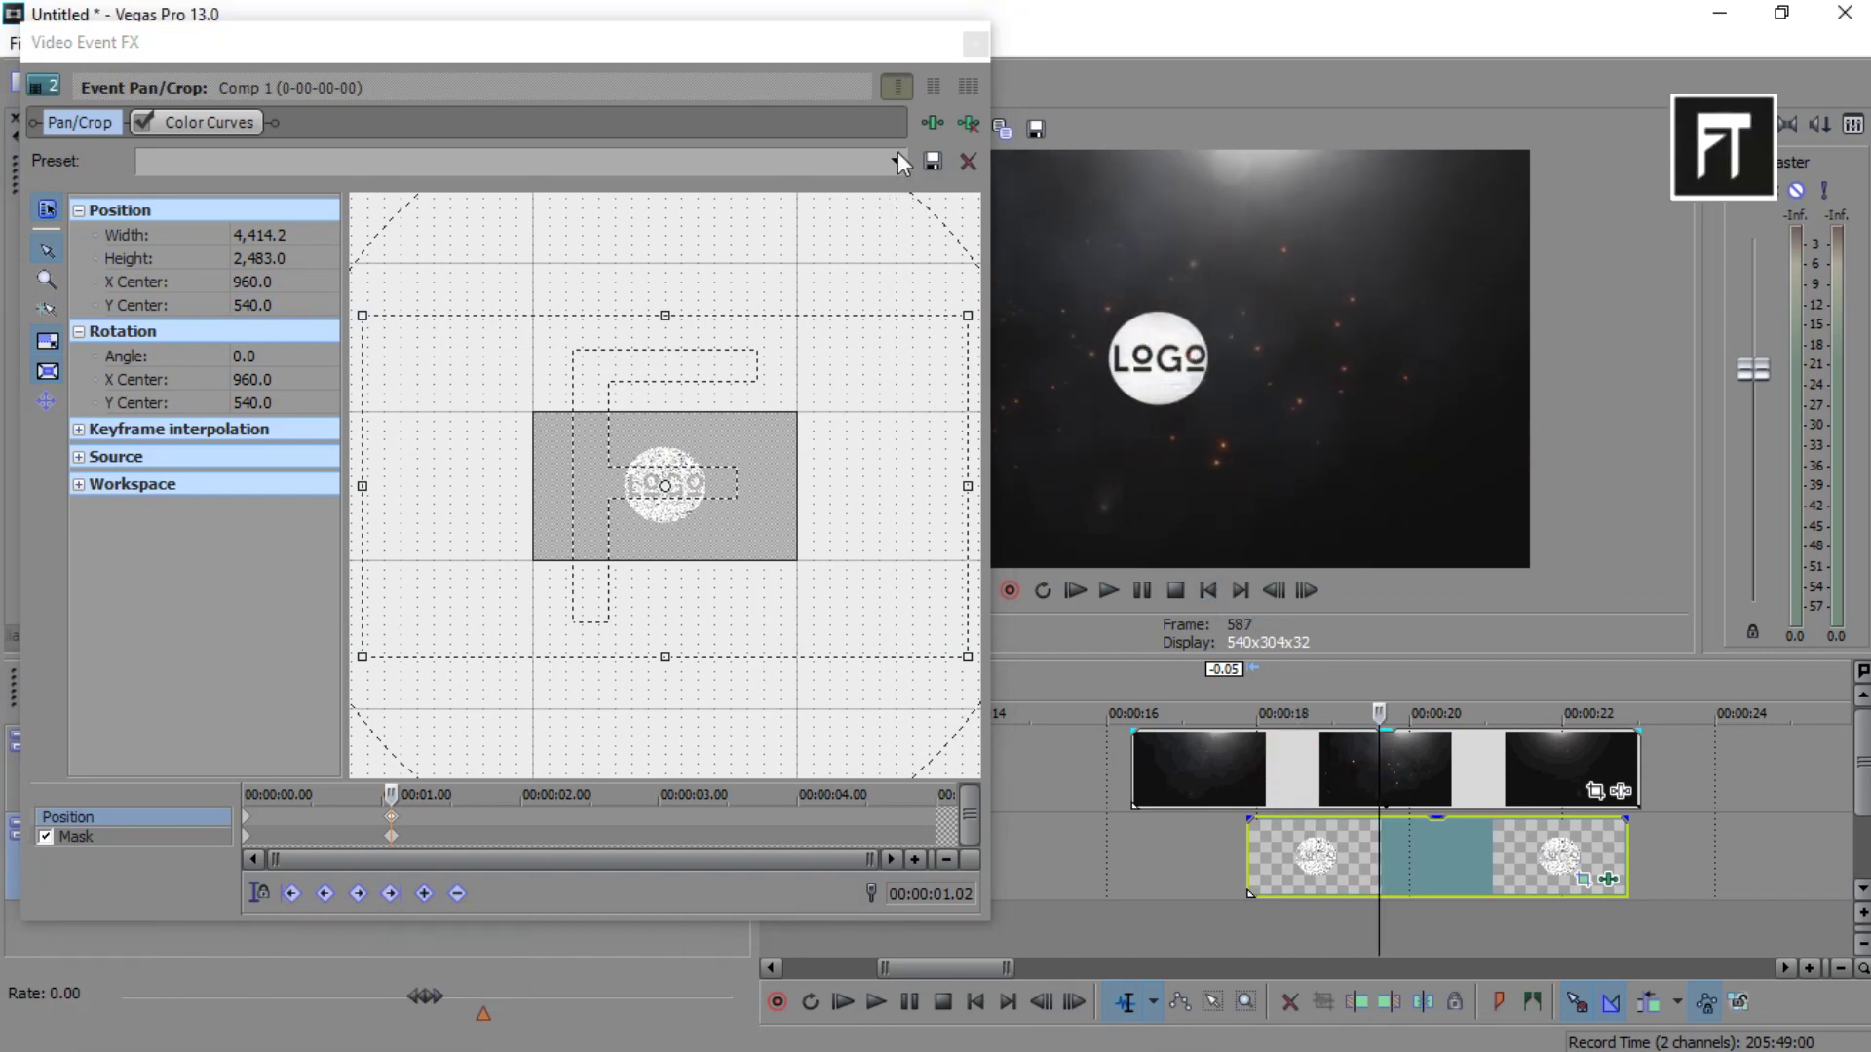
click(974, 43)
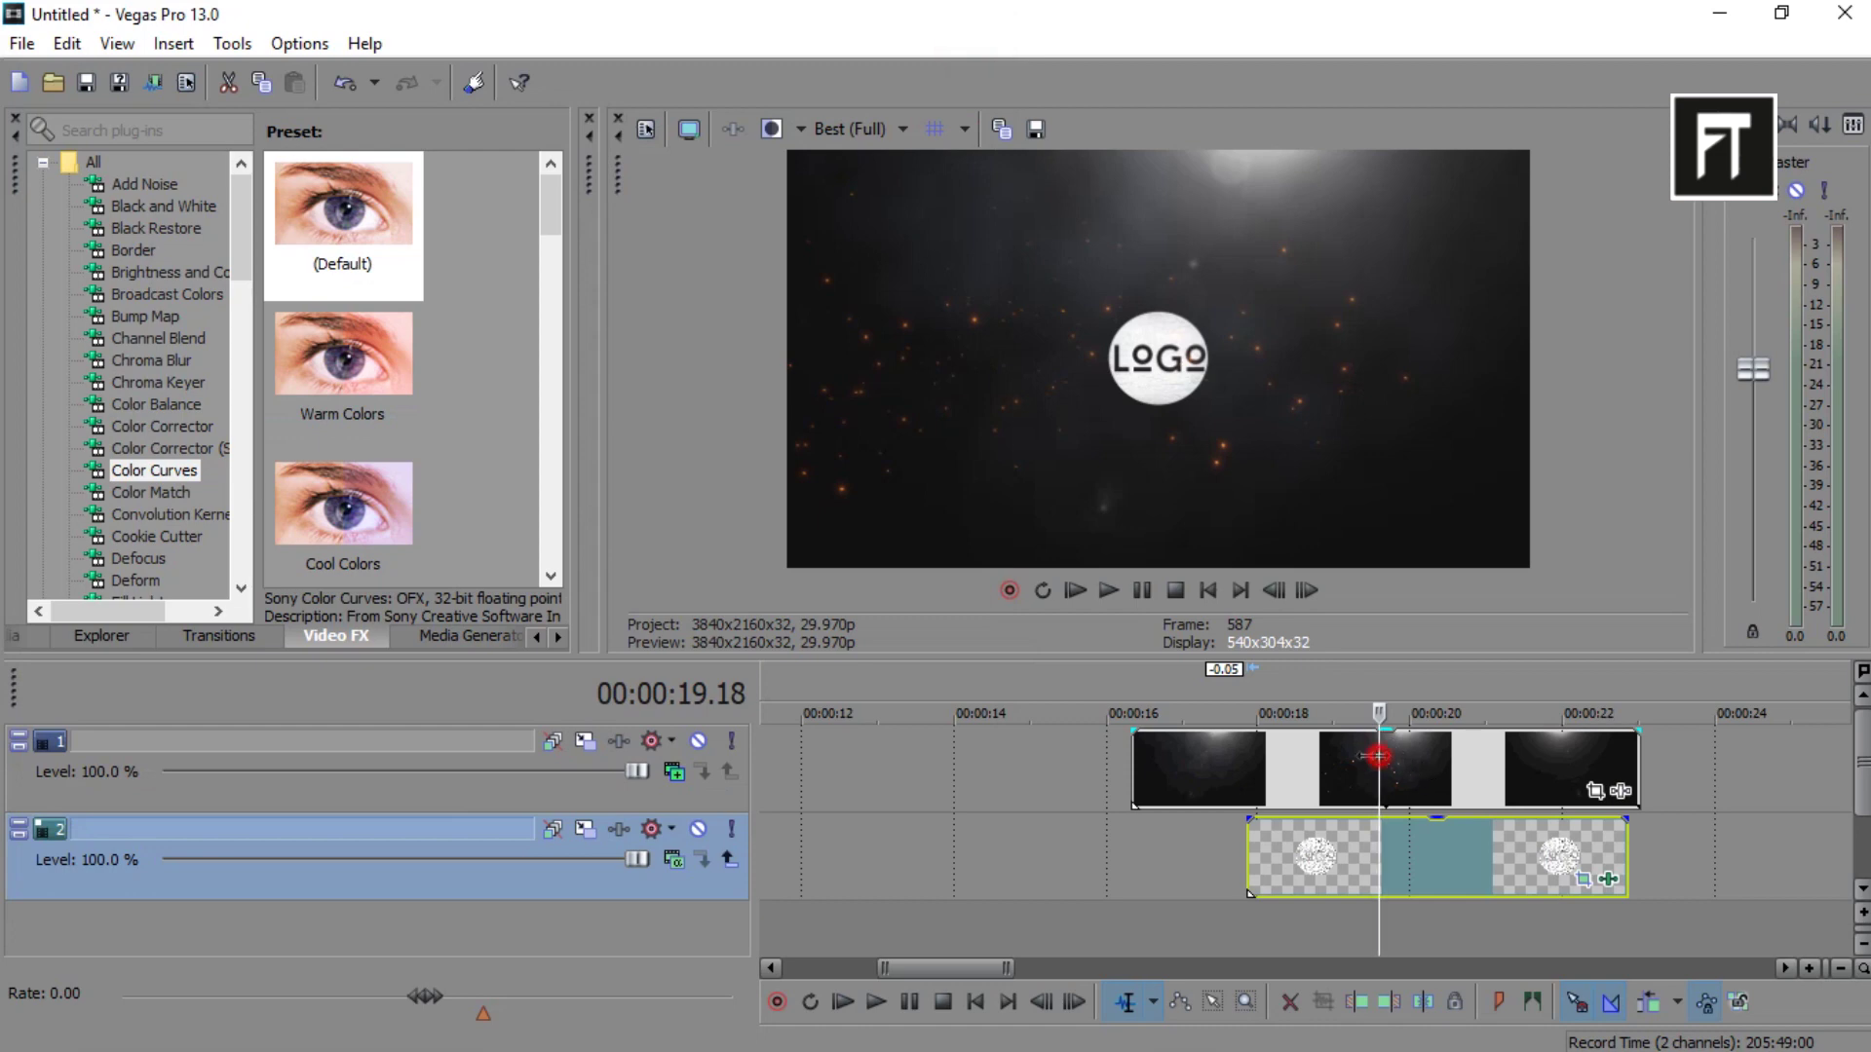
Drag the (Legacy) Text Default Text preset from Media Generators onto a new top track.
mouse_move(1255, 751)
mouse_down()
mouse_move(1208, 758)
mouse_move(1301, 791)
mouse_move(1389, 792)
mouse_up()
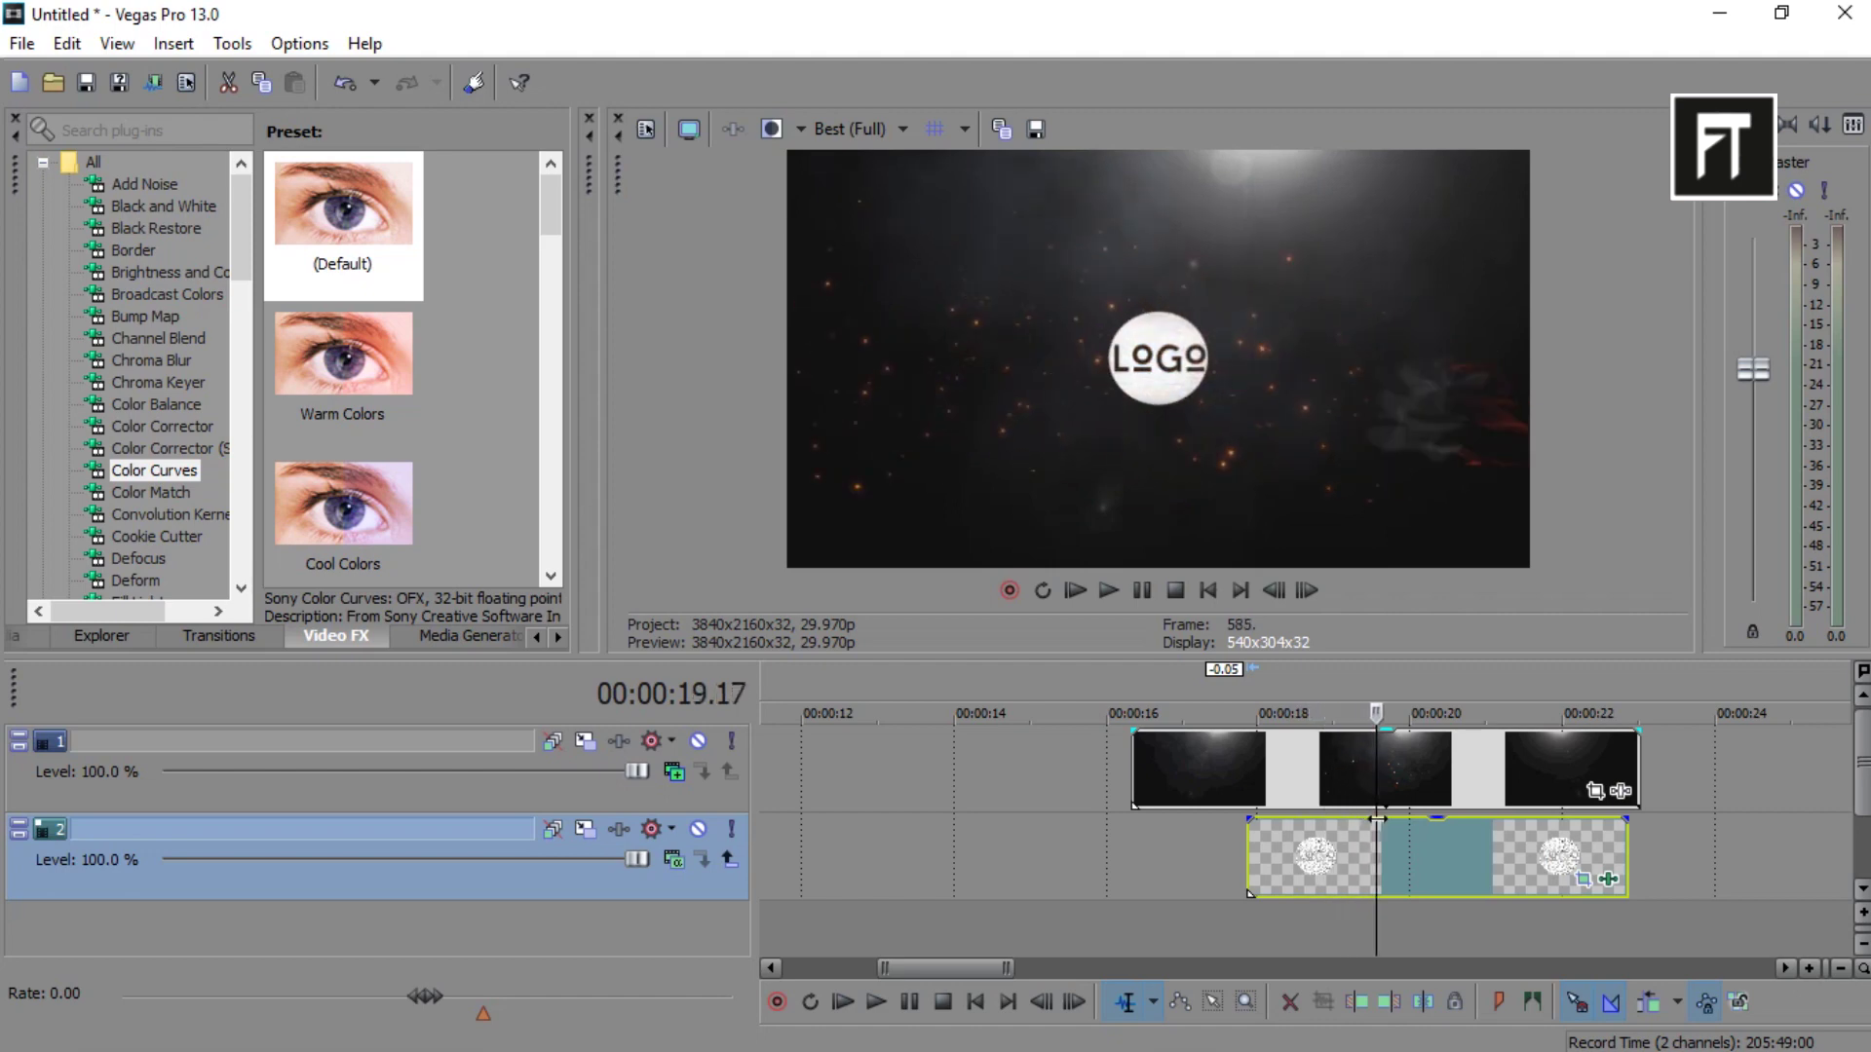
click(471, 638)
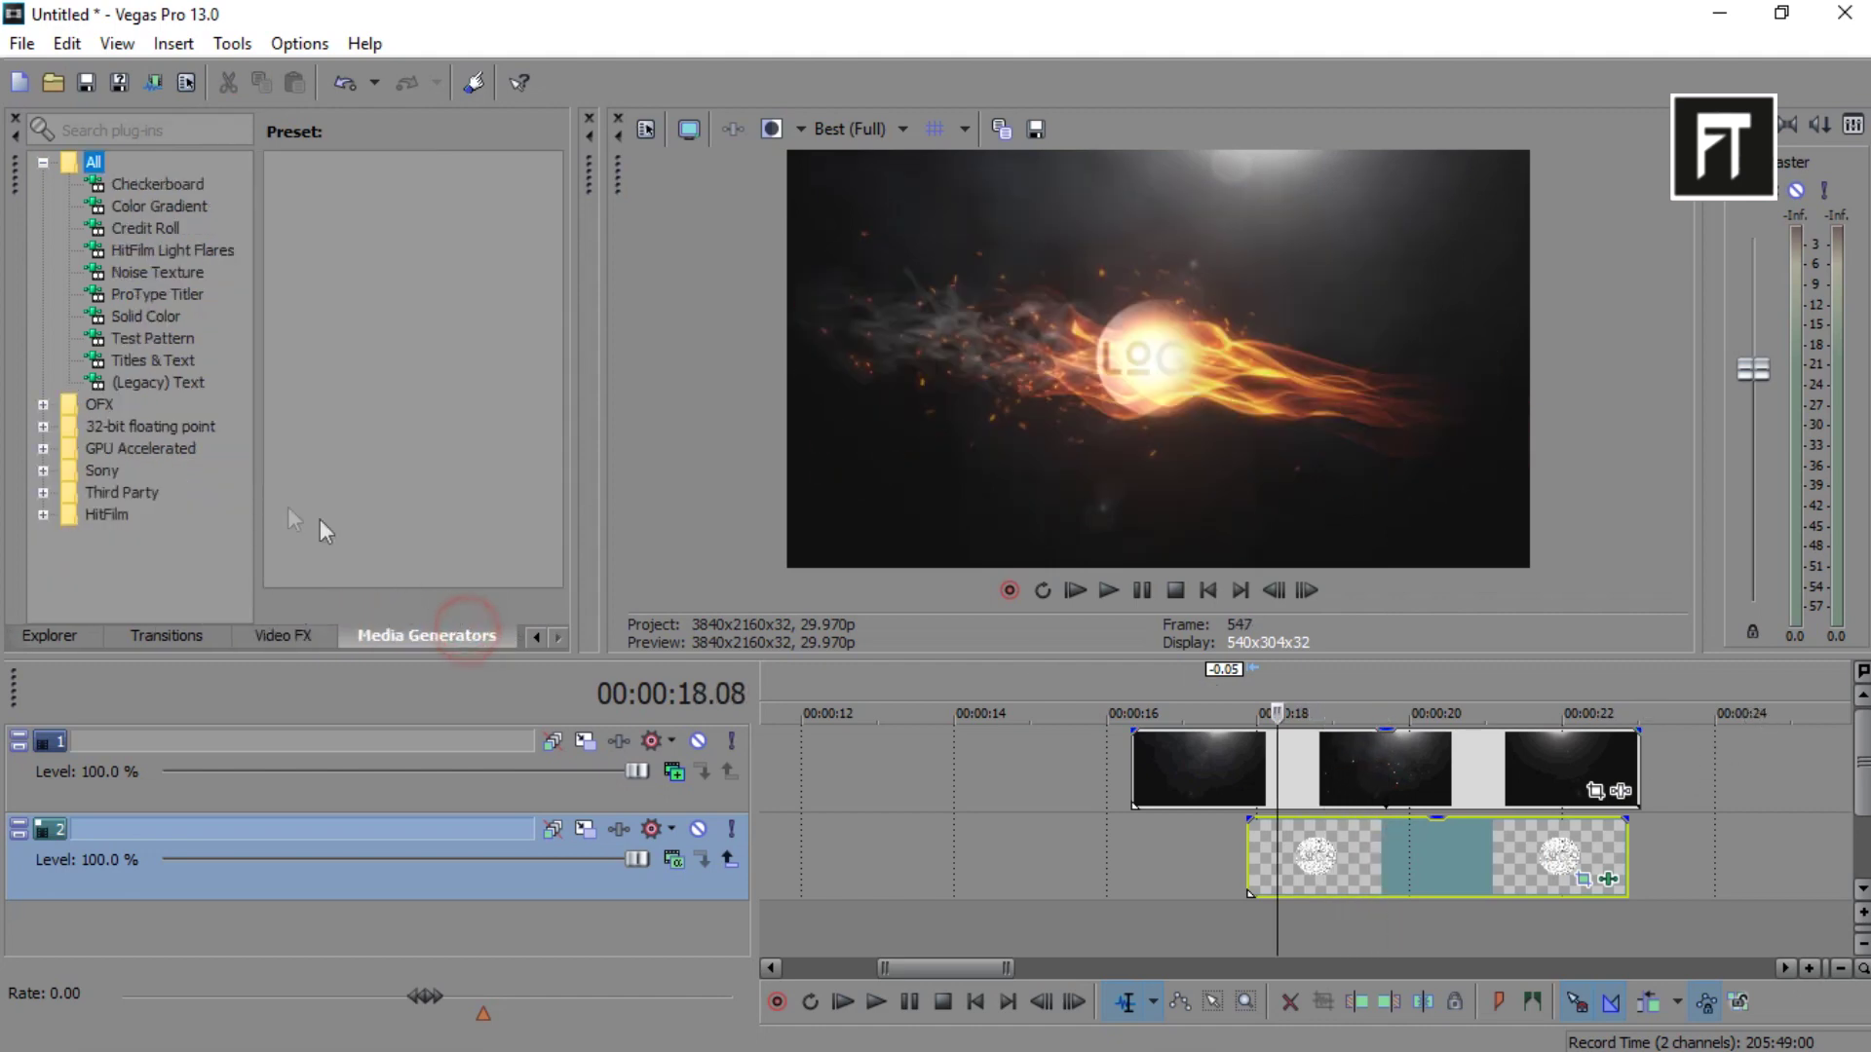
click(171, 385)
drag(373, 215, 1011, 530)
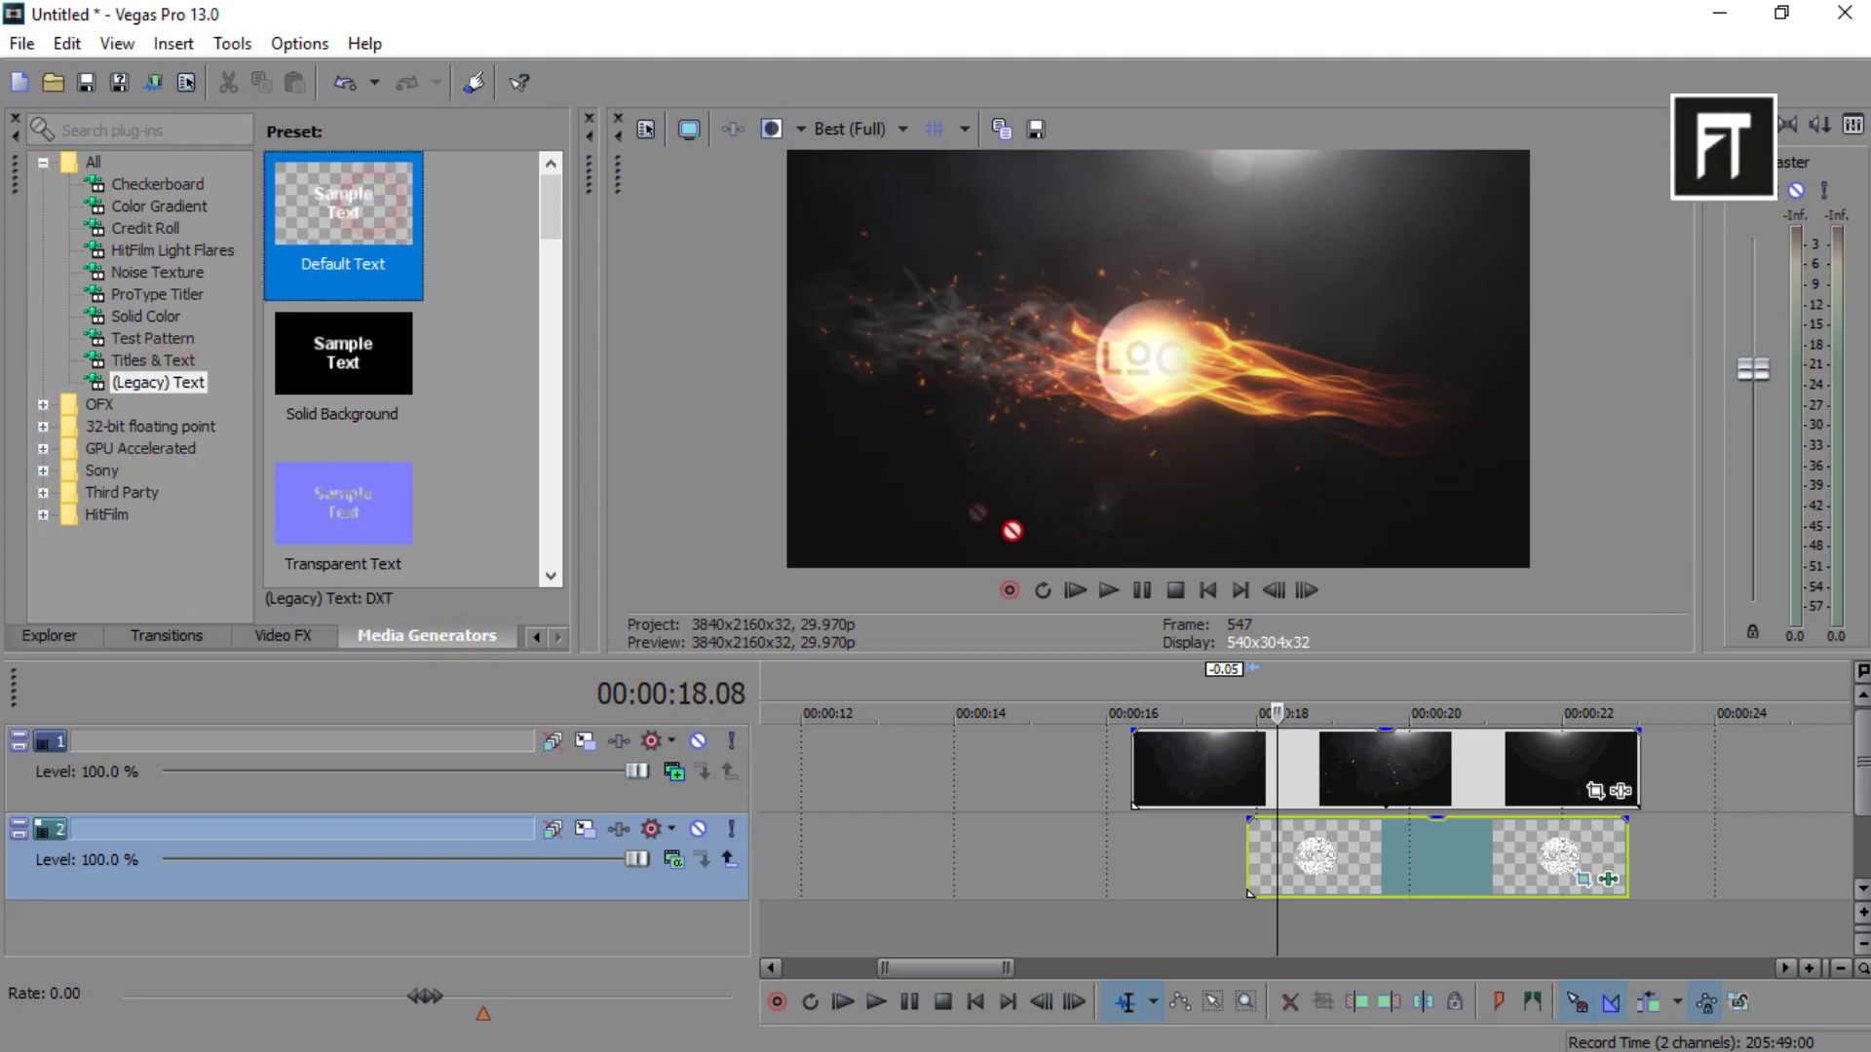
drag(1261, 715, 1262, 715)
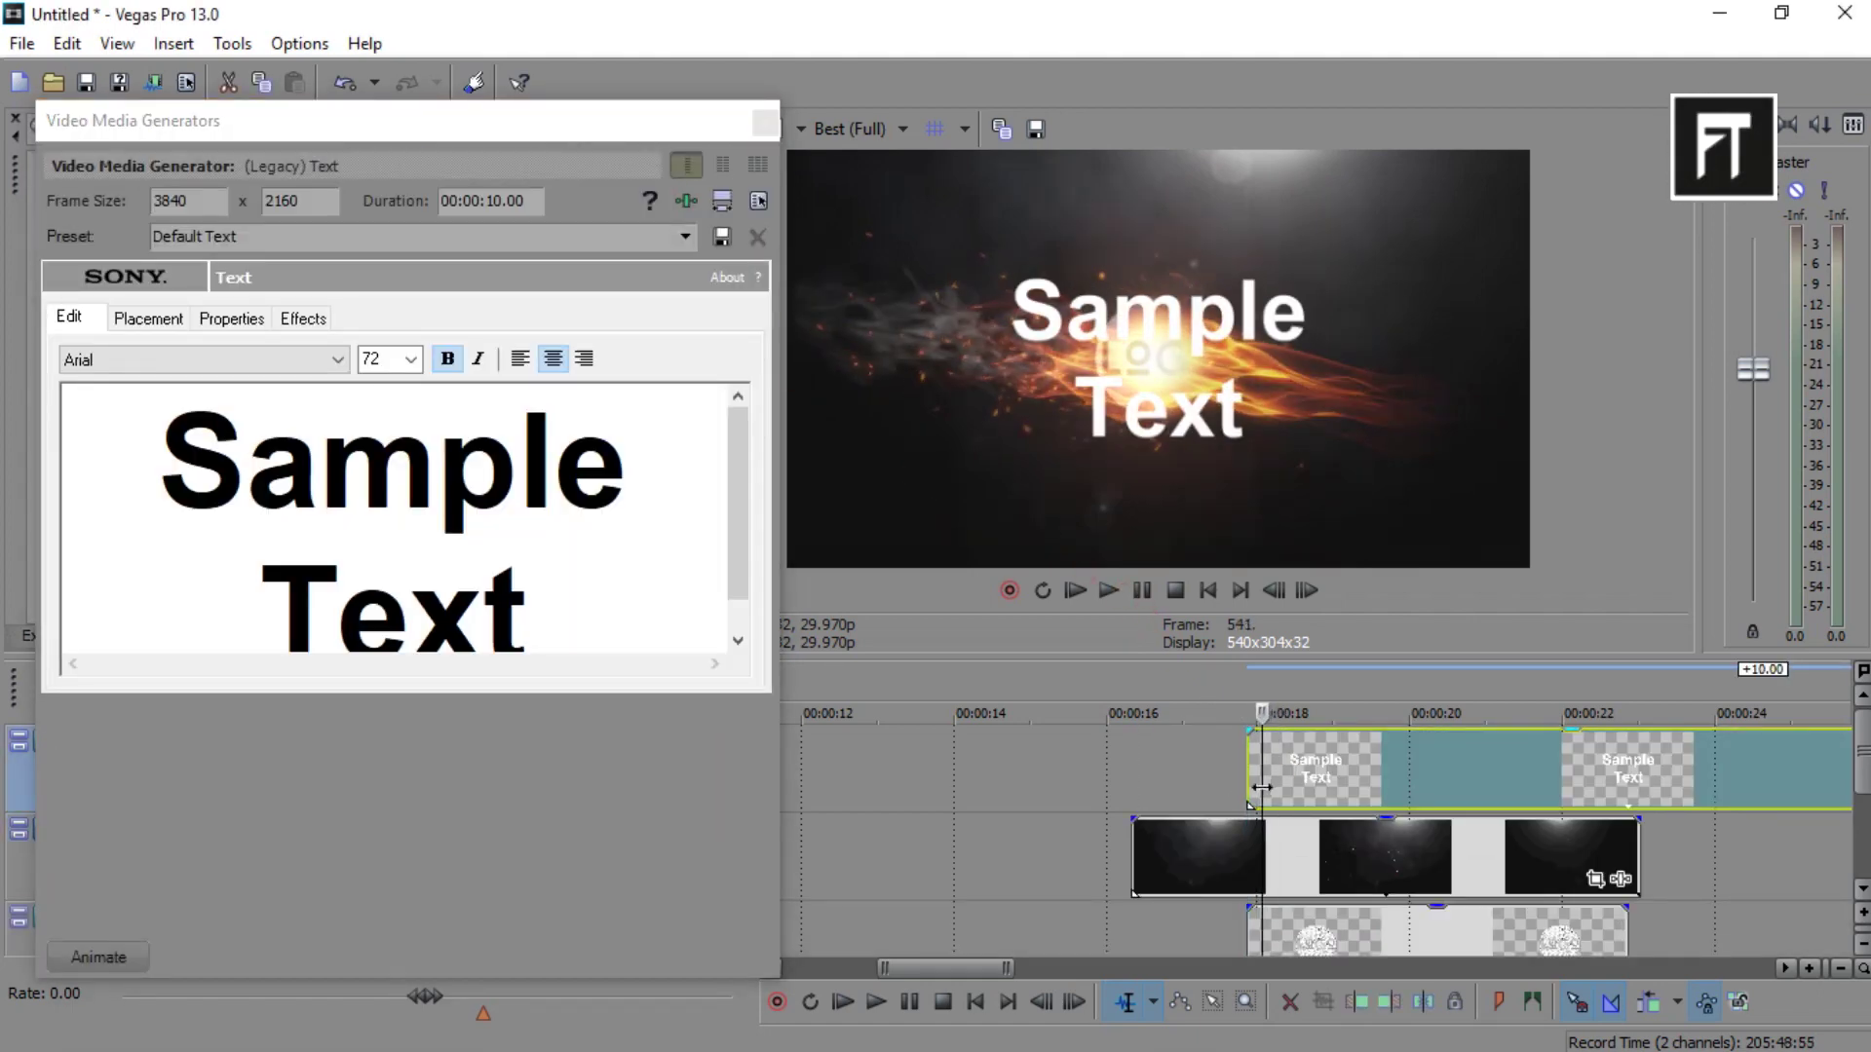
Replace the sample text with YOUR TEXT in non-bold, size 20 Bazar font.
click(555, 610)
key(ctrl+a)
text(YOUT)
key(BackSpace)
text(R TEXT)
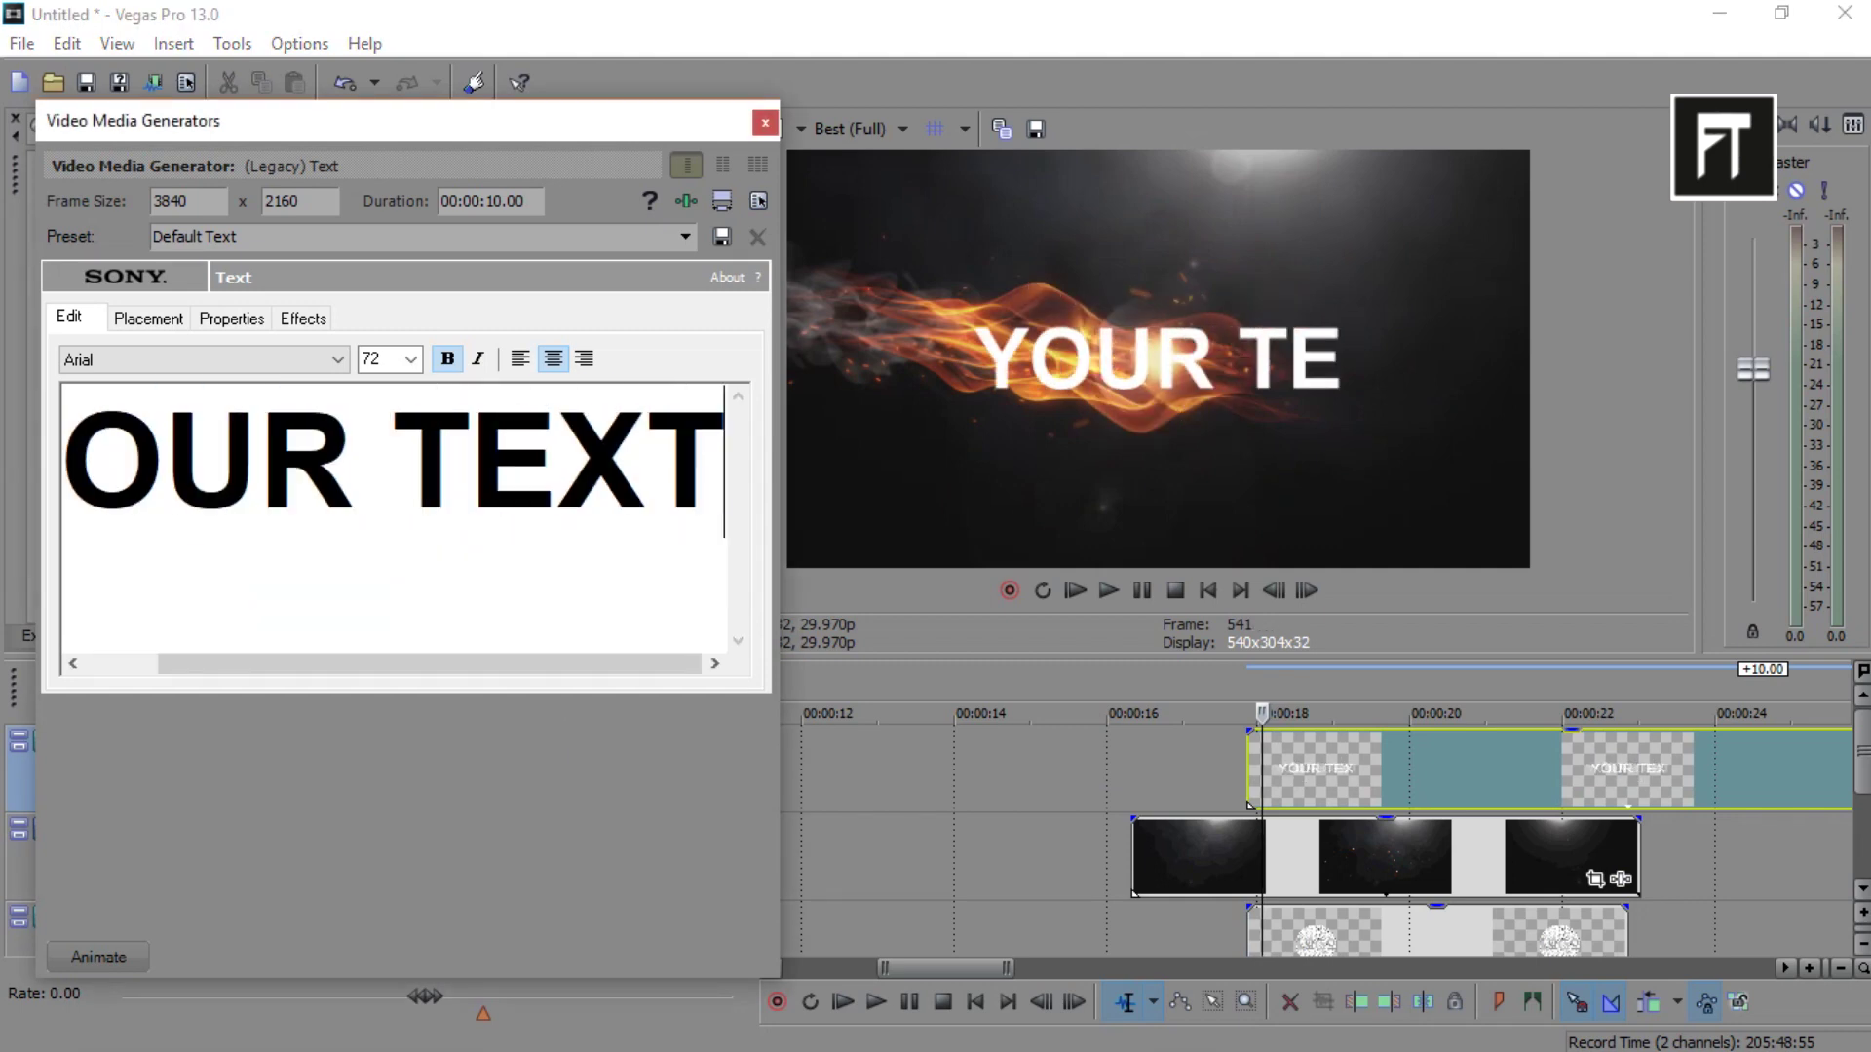
key(ctrl+a)
click(446, 359)
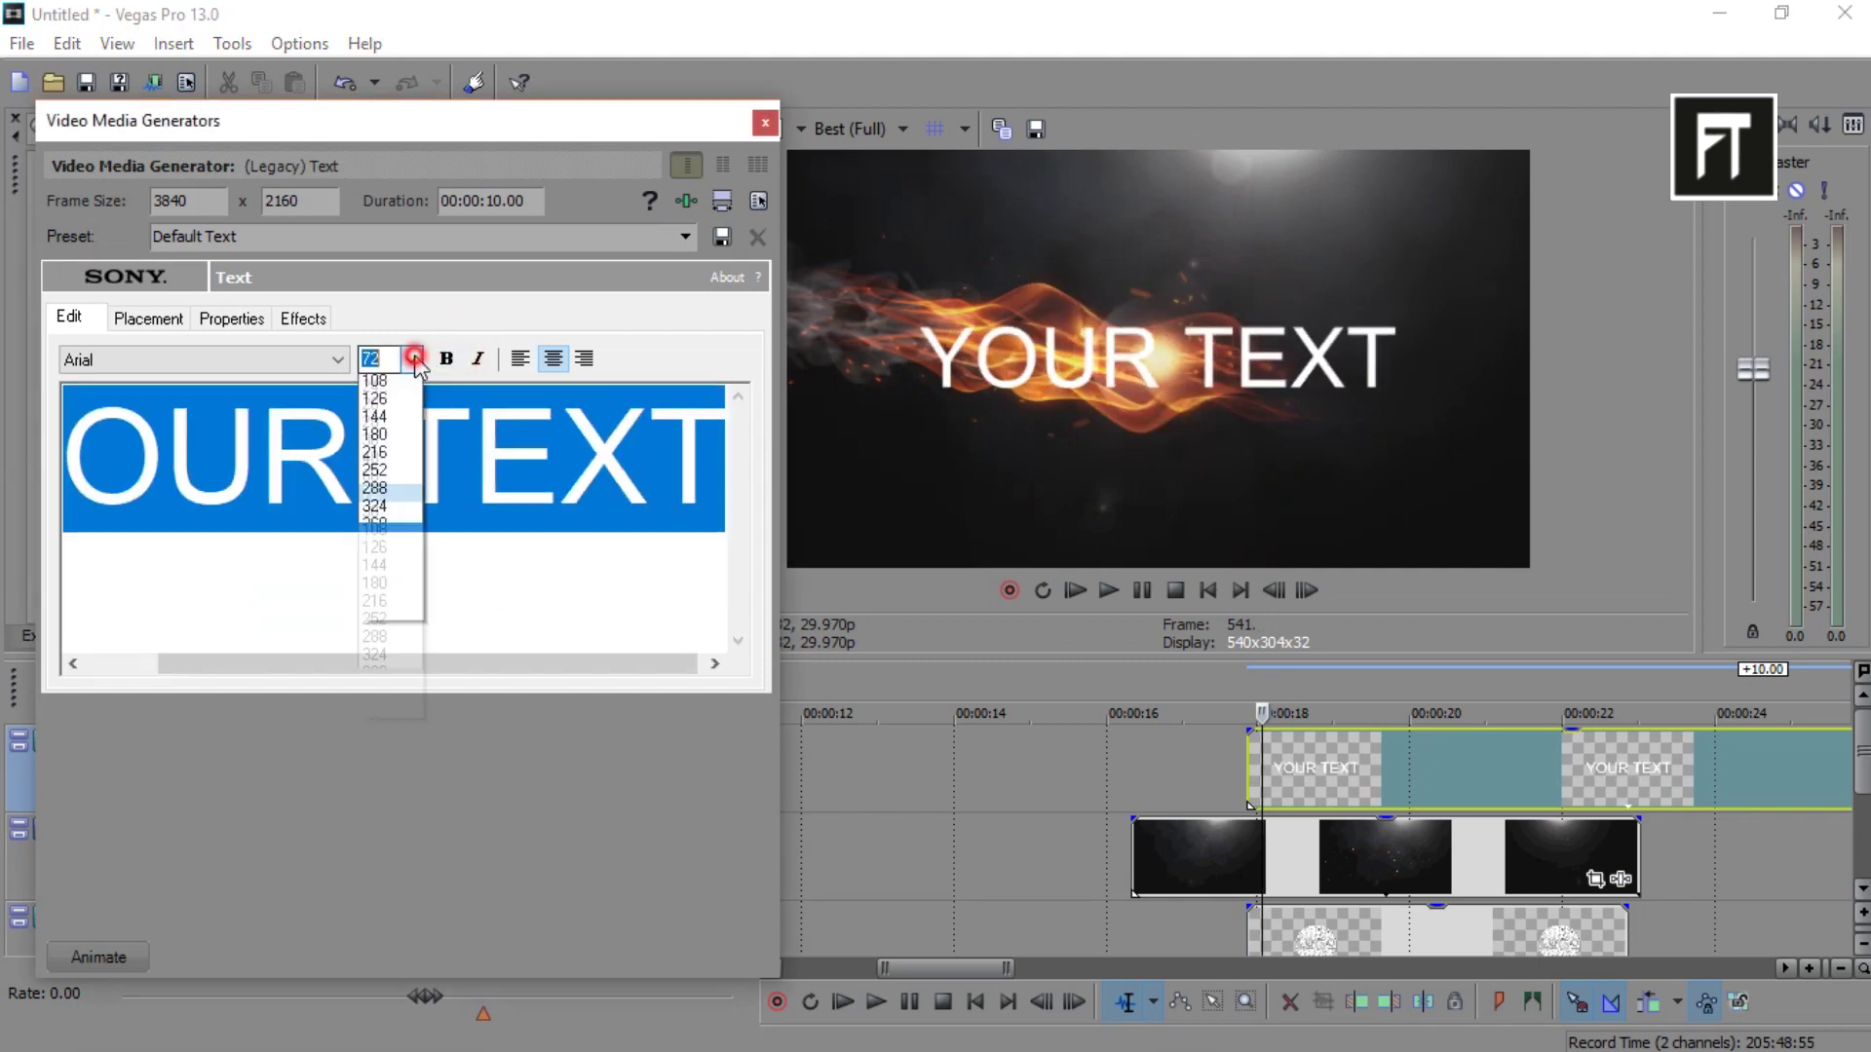
click(395, 528)
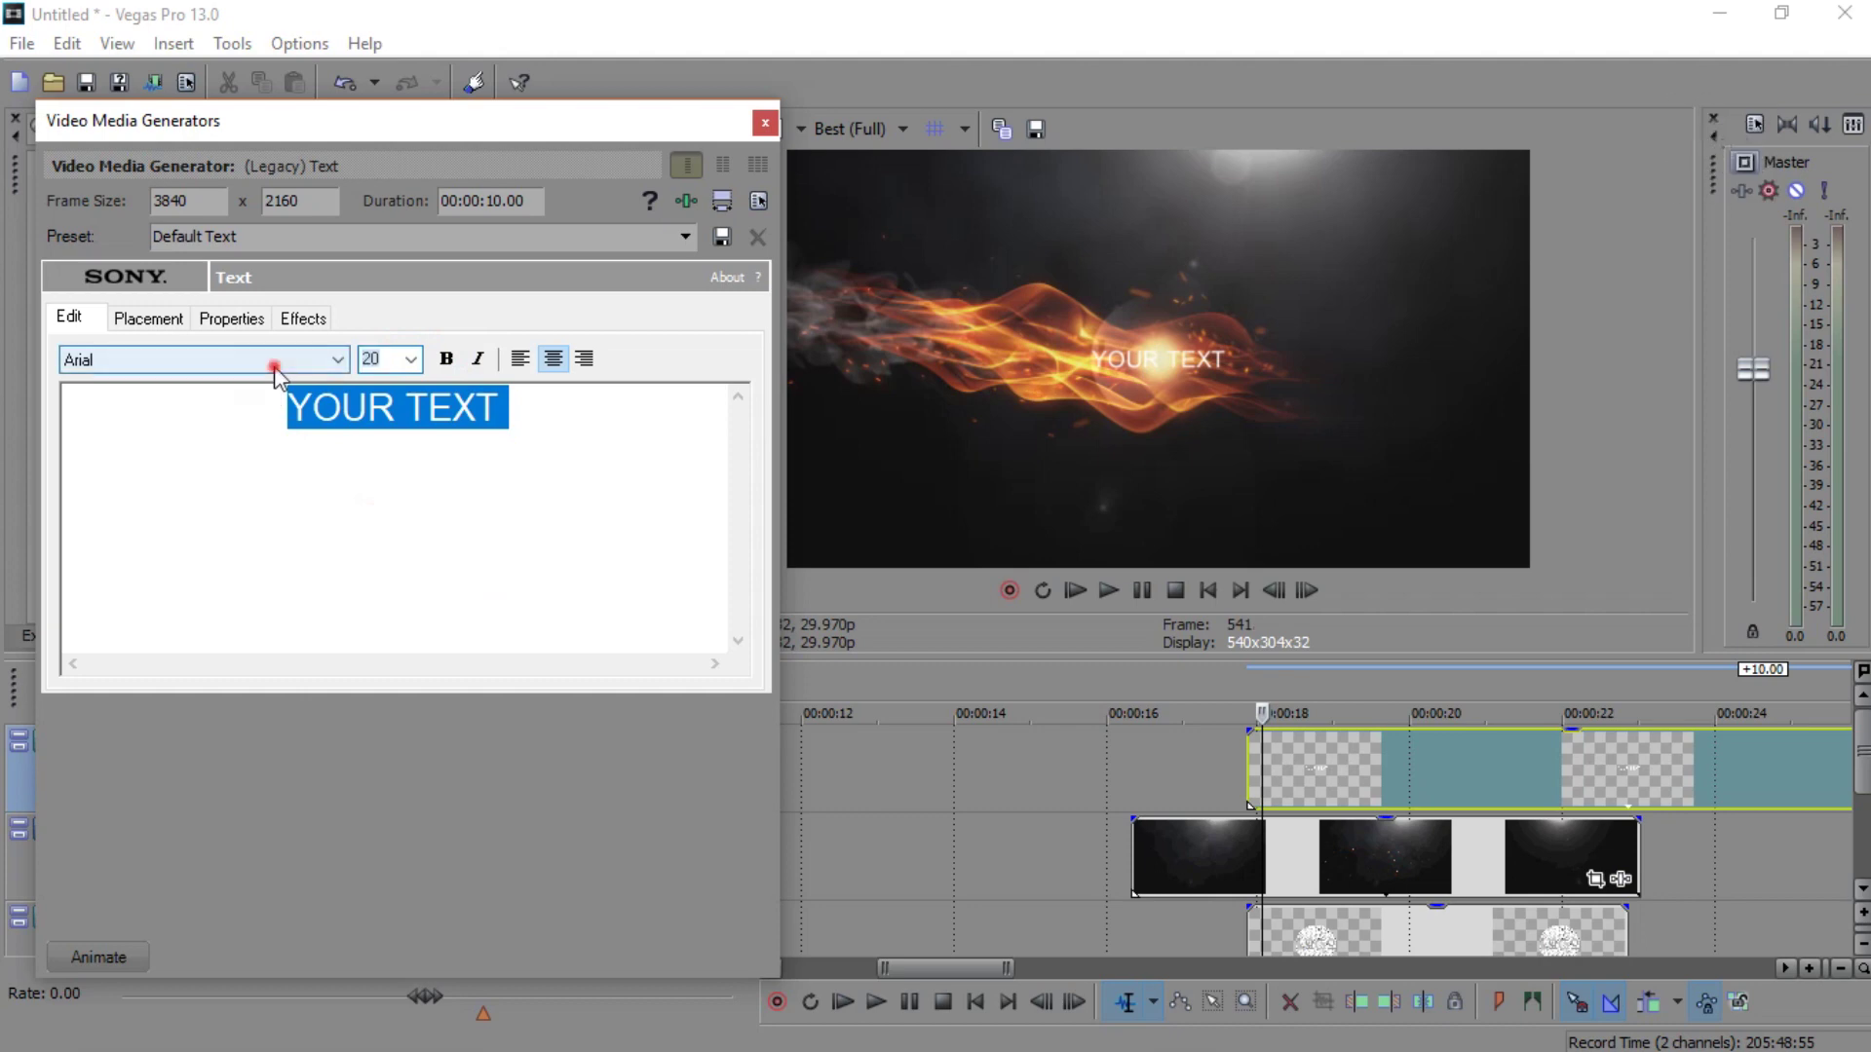
click(274, 363)
text(baz)
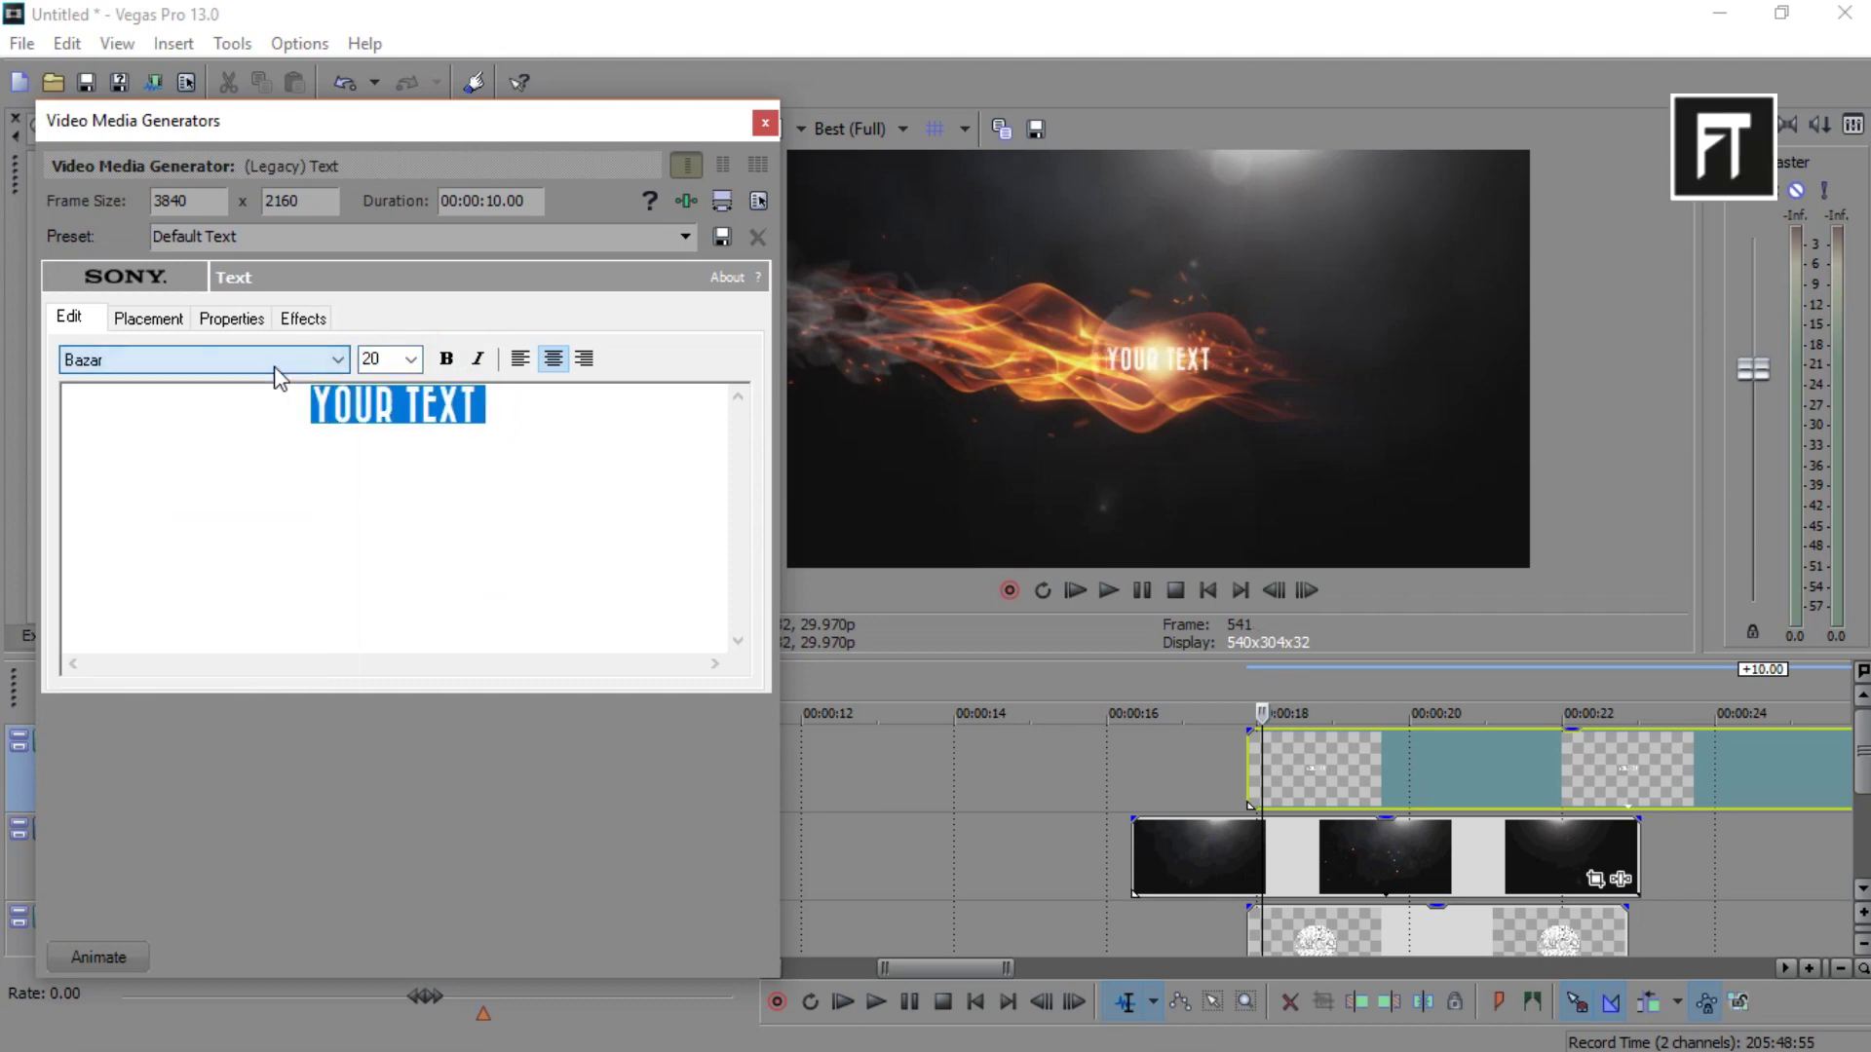
Place the title at X 0.000, Y 0.449 and close the text settings.
click(141, 322)
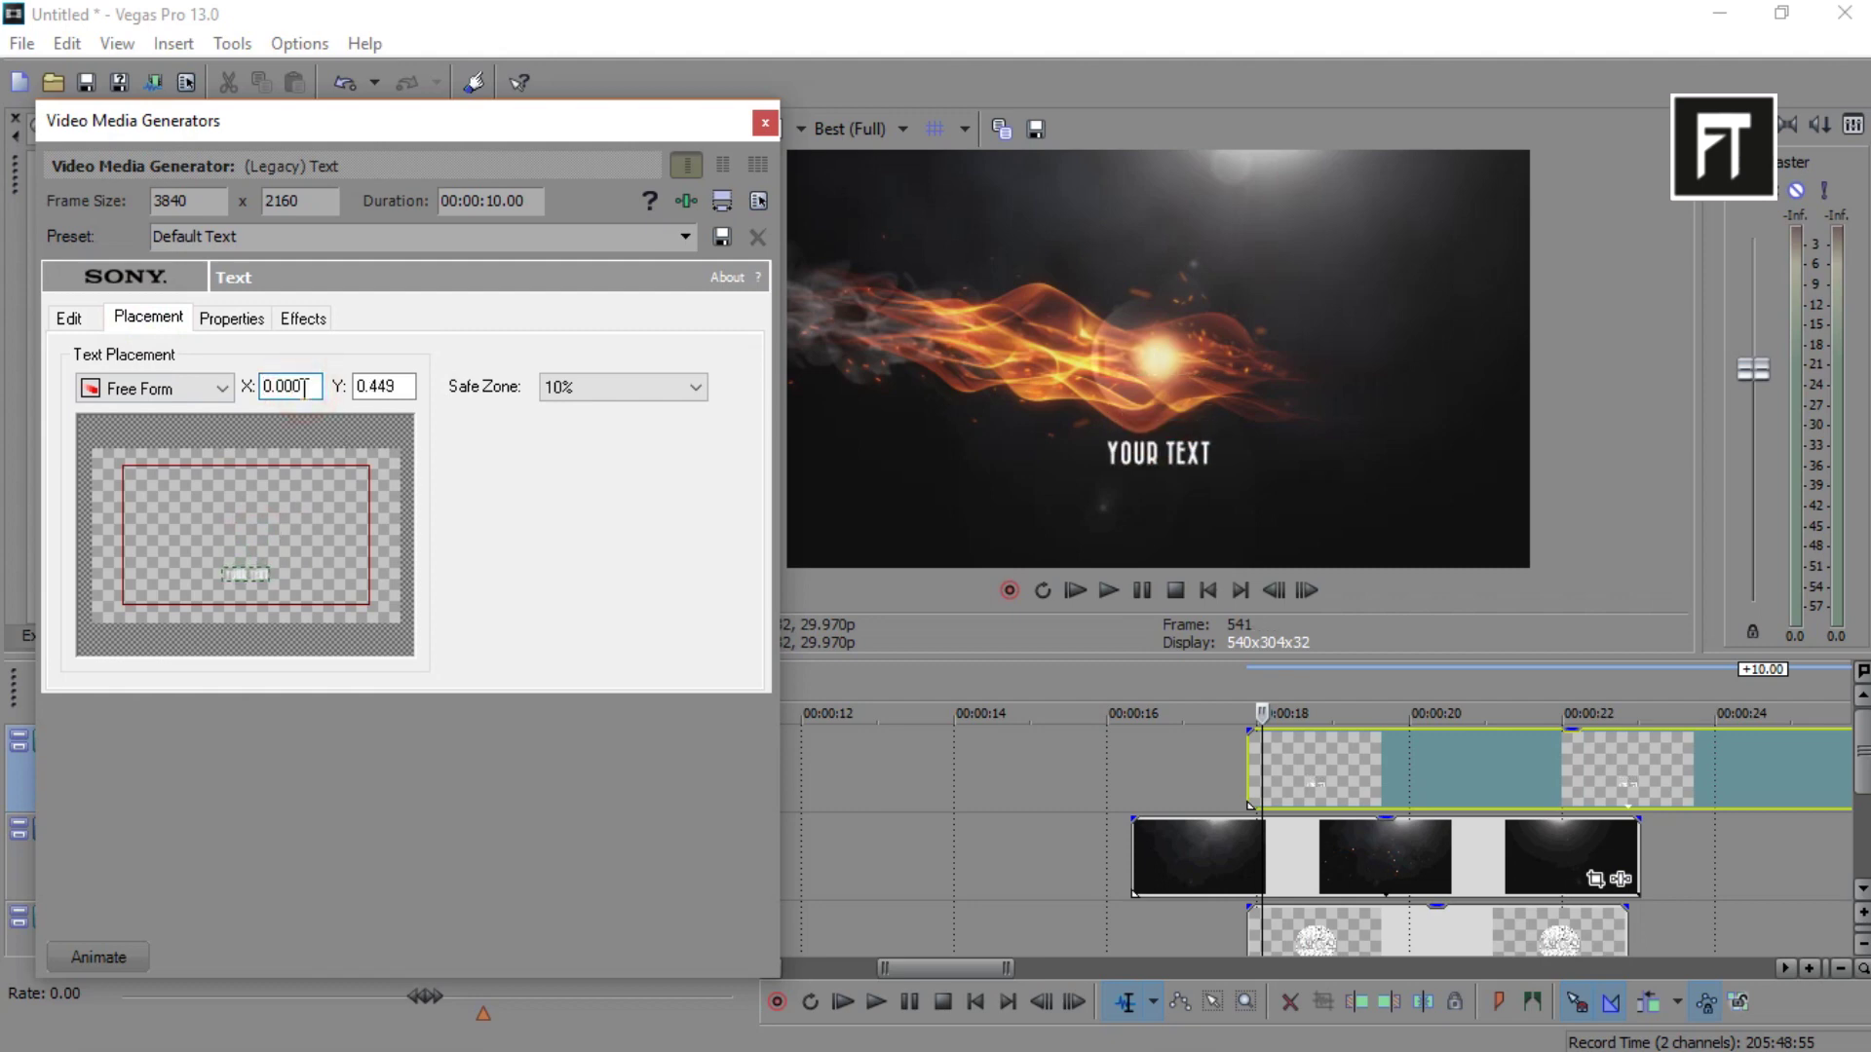
key(Home)
click(764, 126)
scroll(1375, 745, up, 2)
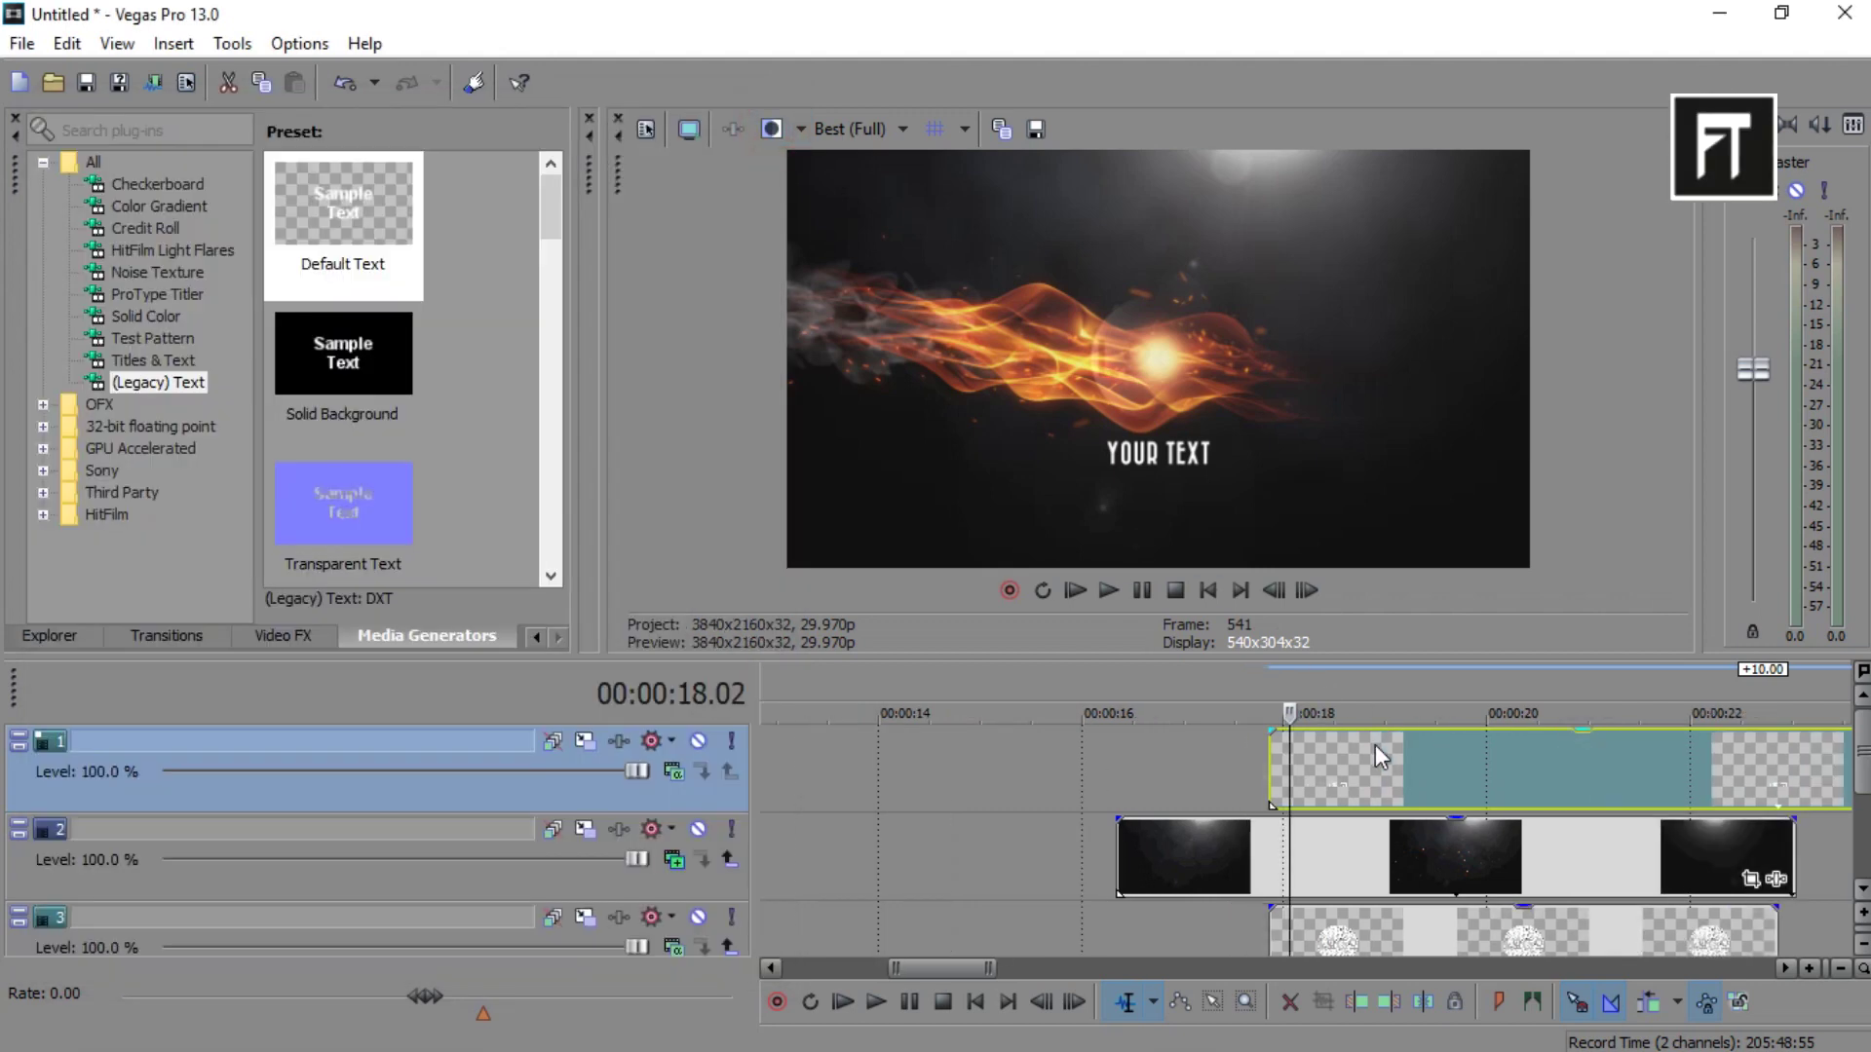
scroll(1375, 744, up, 2)
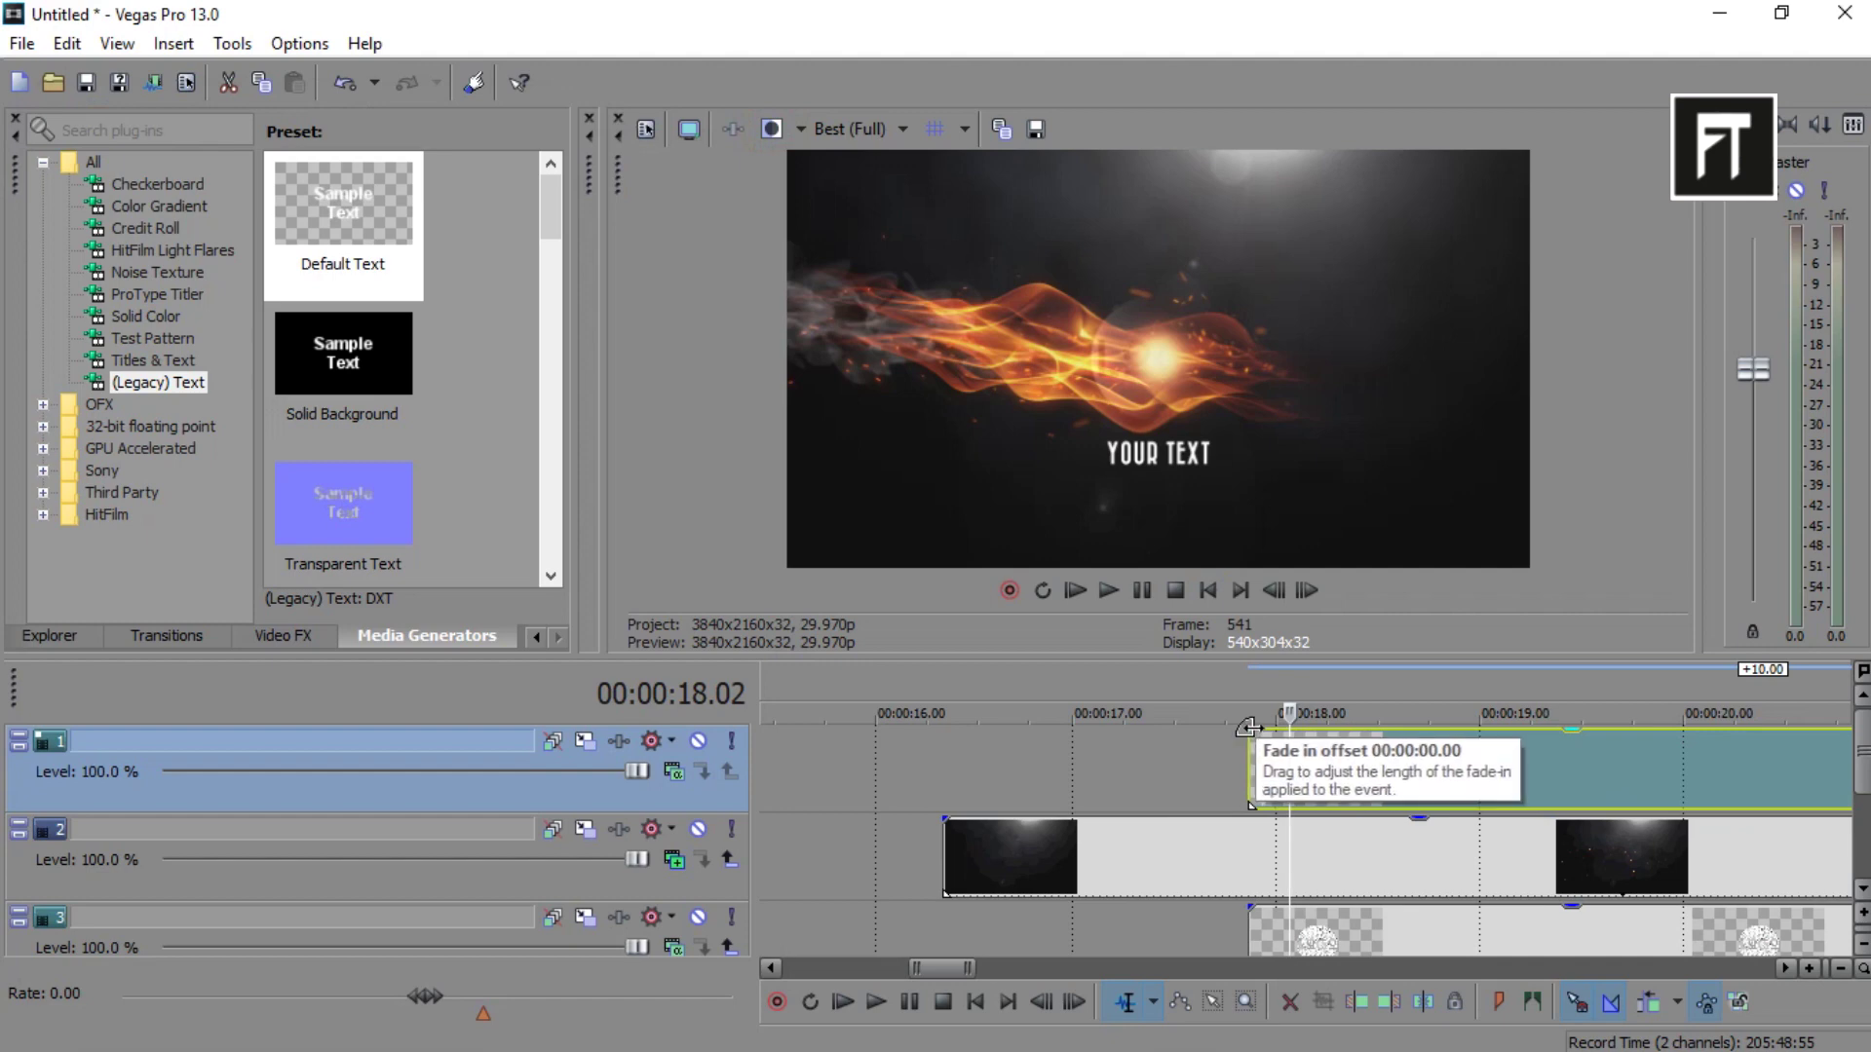
Drag a short fade-in onto the start of the YOUR TEXT event.
drag(1253, 732, 1402, 756)
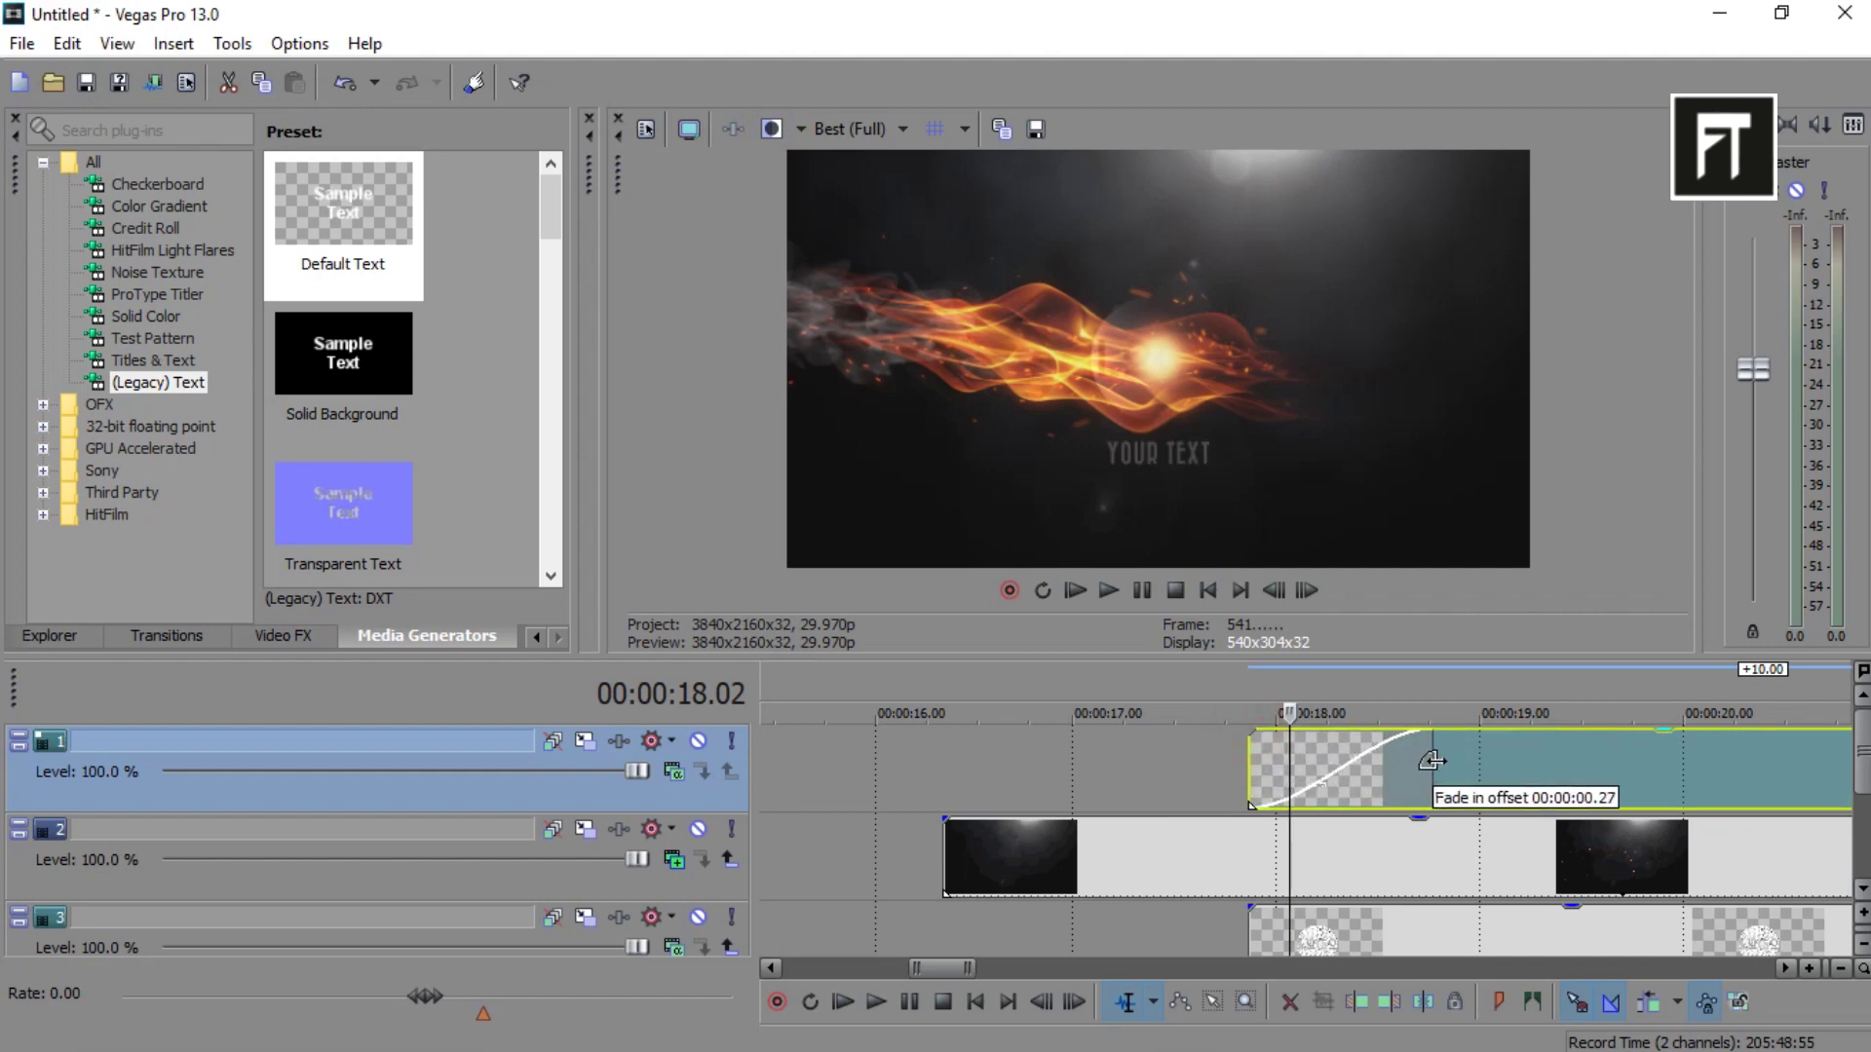